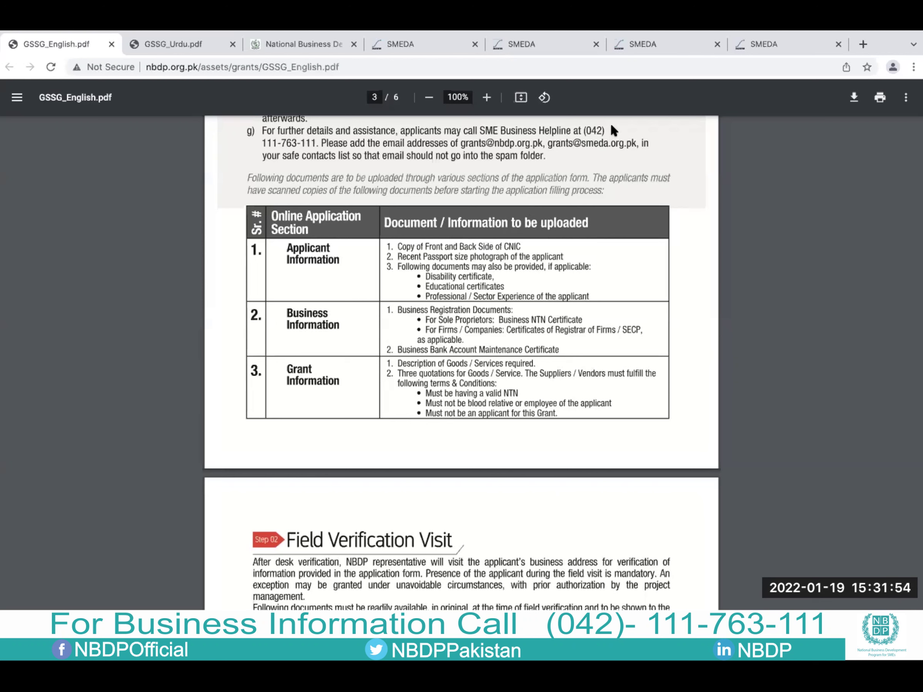
Step: Switch from the guideline PDF to the grant application form and upload the applicant's photograph
click(764, 39)
scroll(395, 199, up, 3)
scroll(395, 201, up, 1)
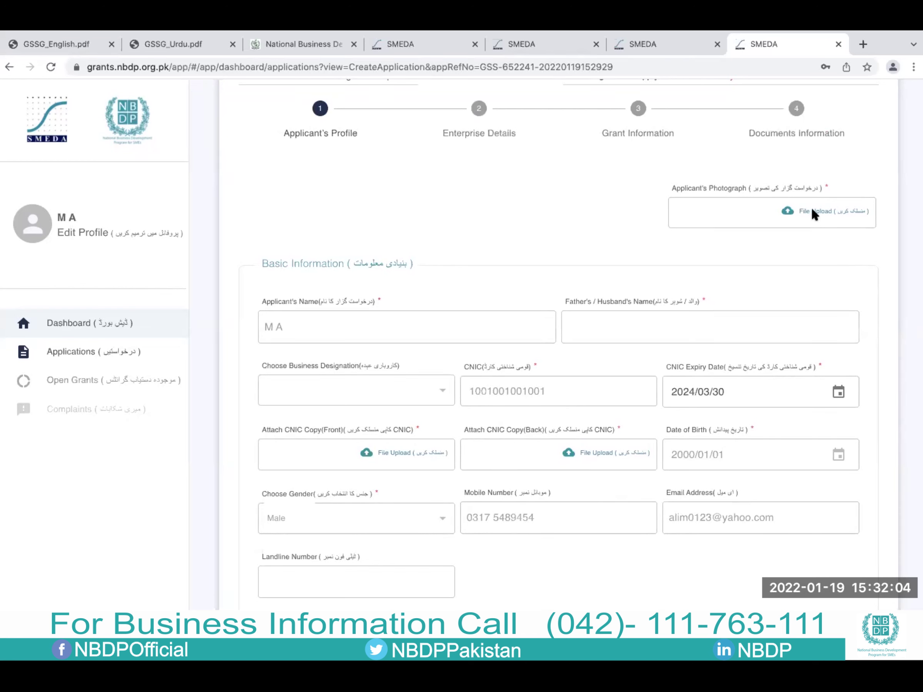
click(791, 210)
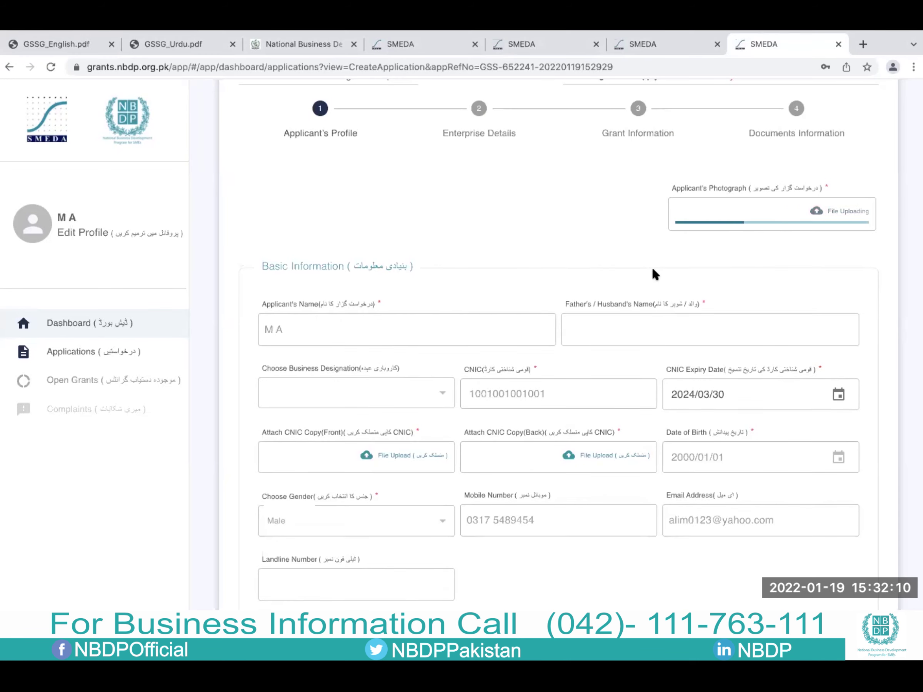
Step: Review the Basic Information fields of the applicant's profile, from the CNIC copies and landline number to the religious minority question
scroll(654, 273, down, 5)
scroll(654, 273, down, 3)
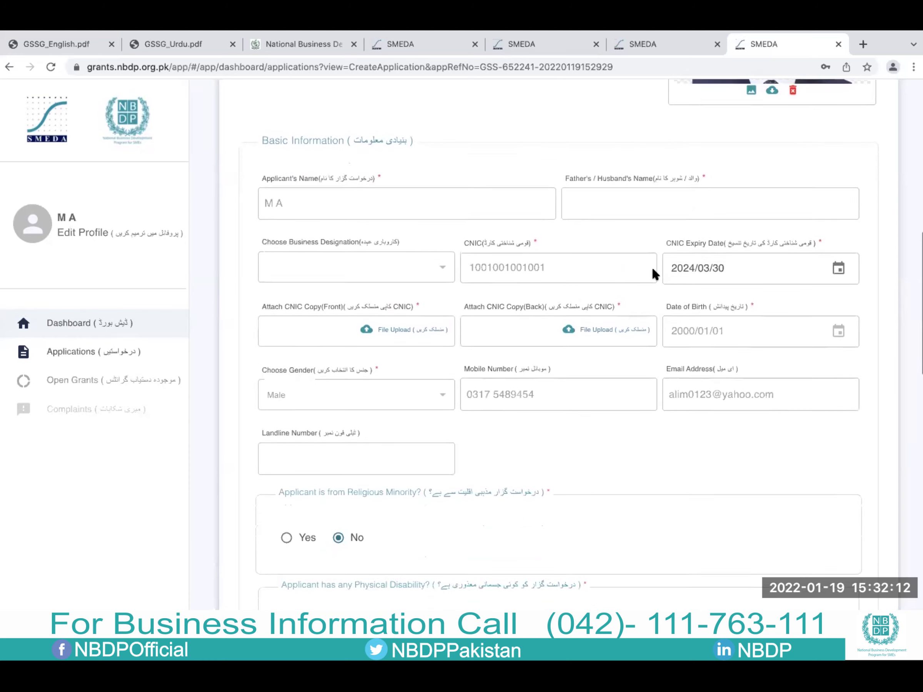
scroll(651, 267, down, 4)
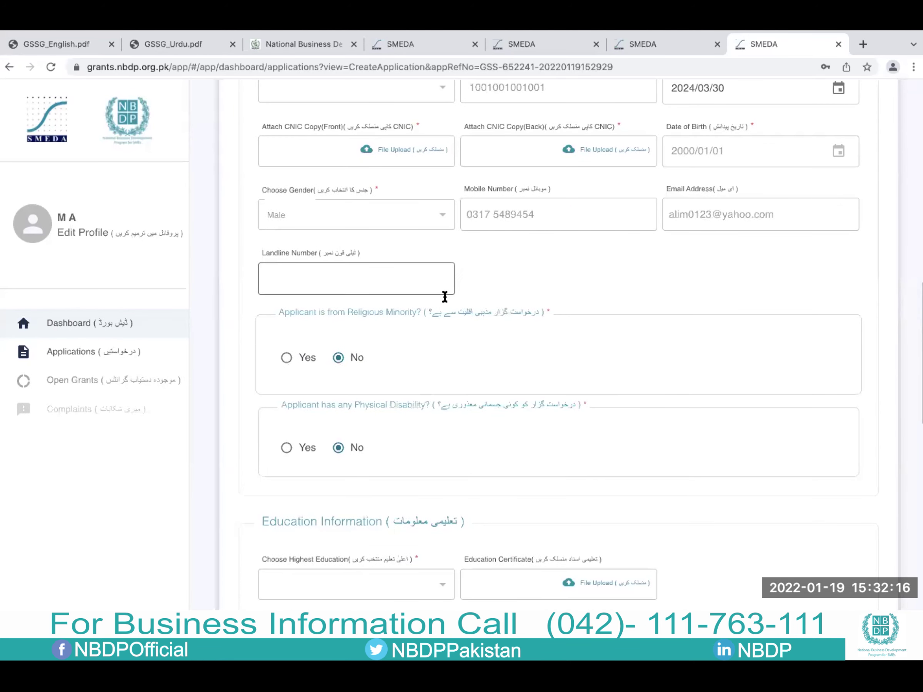
scroll(434, 304, down, 1)
click(329, 252)
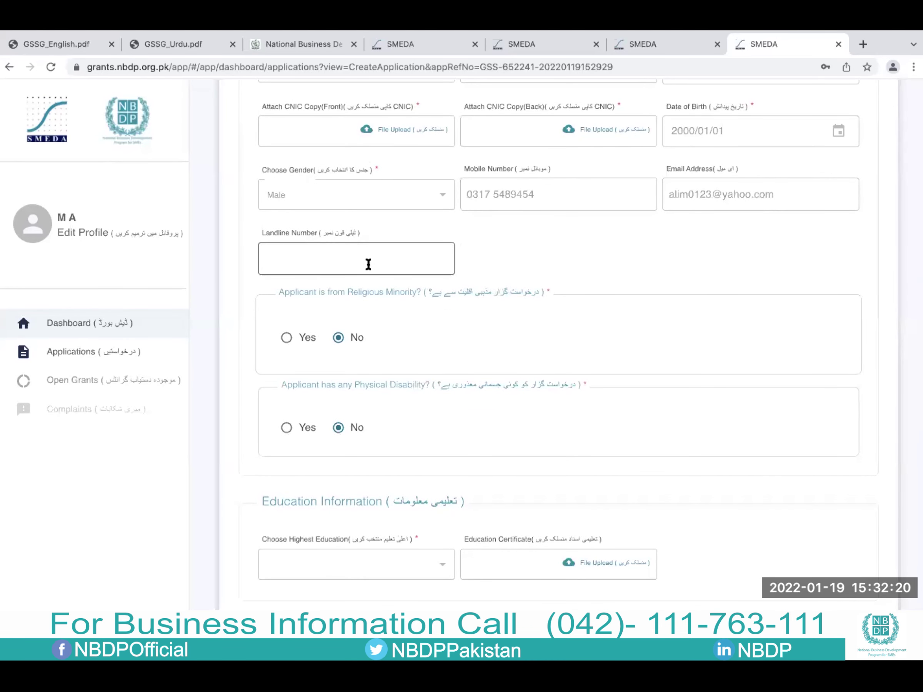
scroll(367, 262, down, 3)
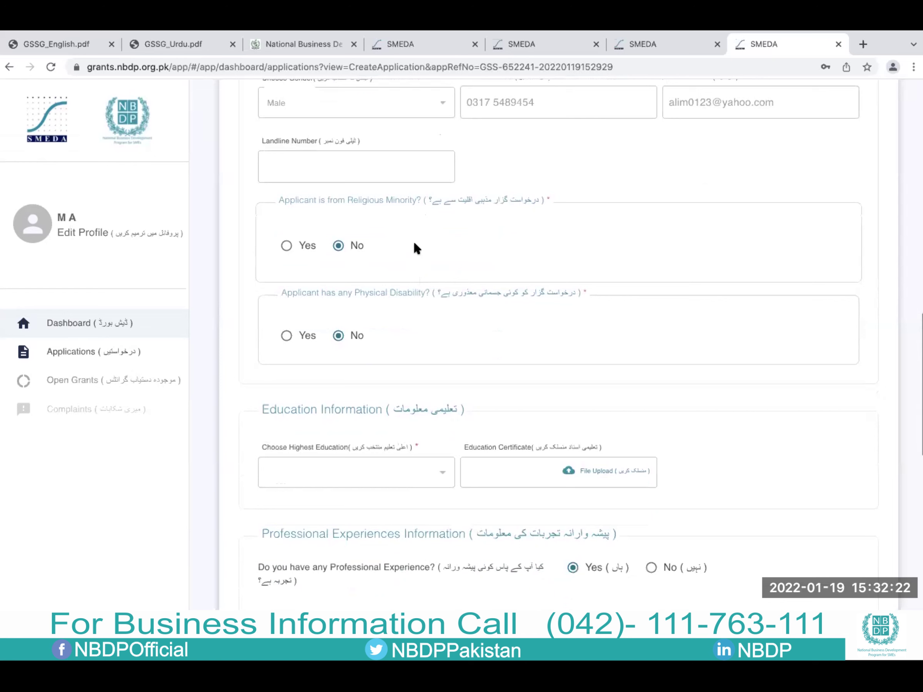
scroll(445, 248, down, 1)
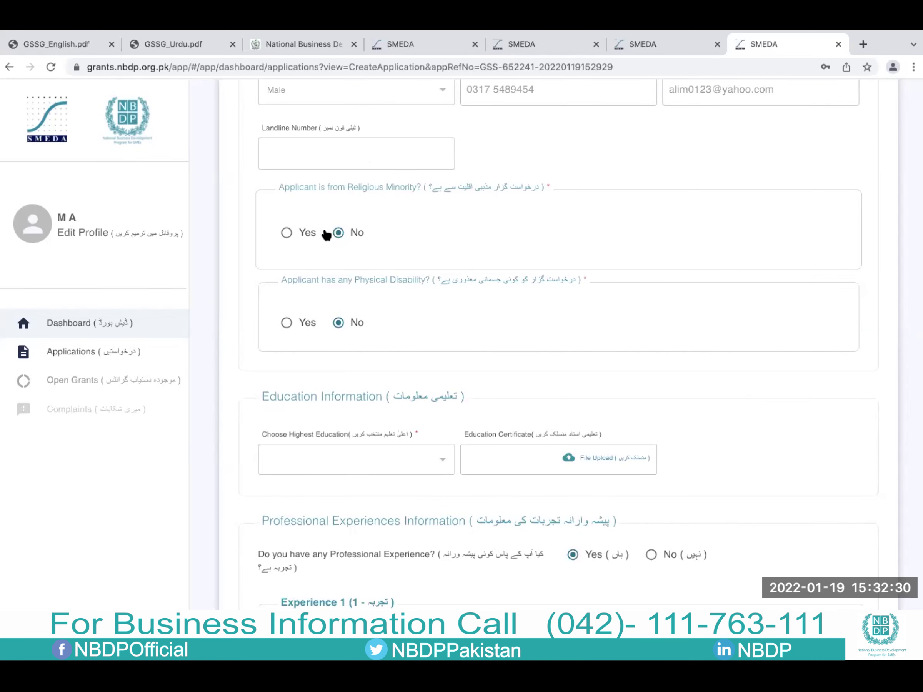
Step: Answer Yes to the religious minority question, open the Minority Status choices, and return the answer to No
click(287, 234)
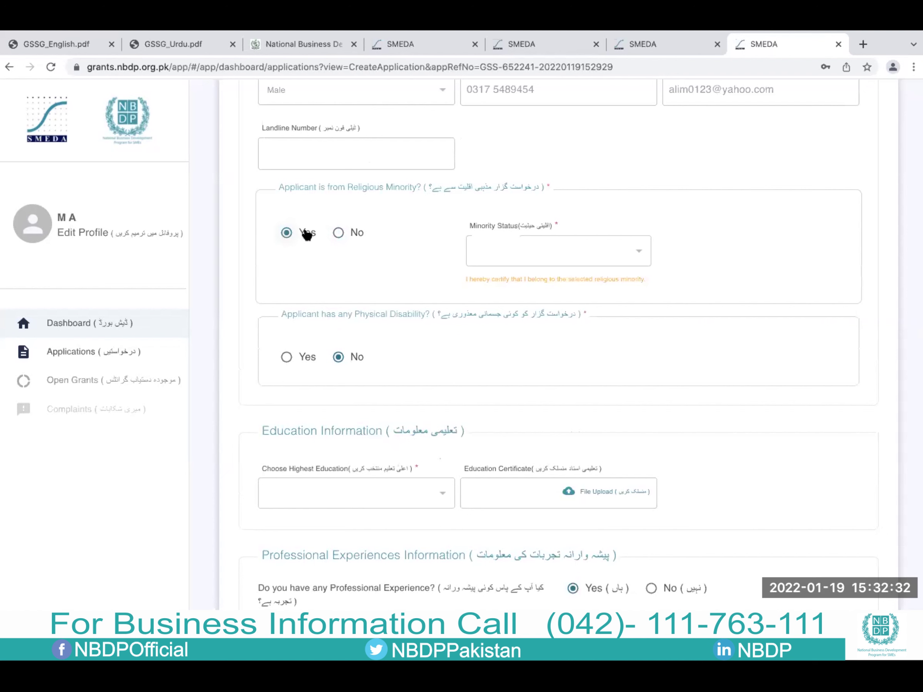
click(523, 262)
click(432, 254)
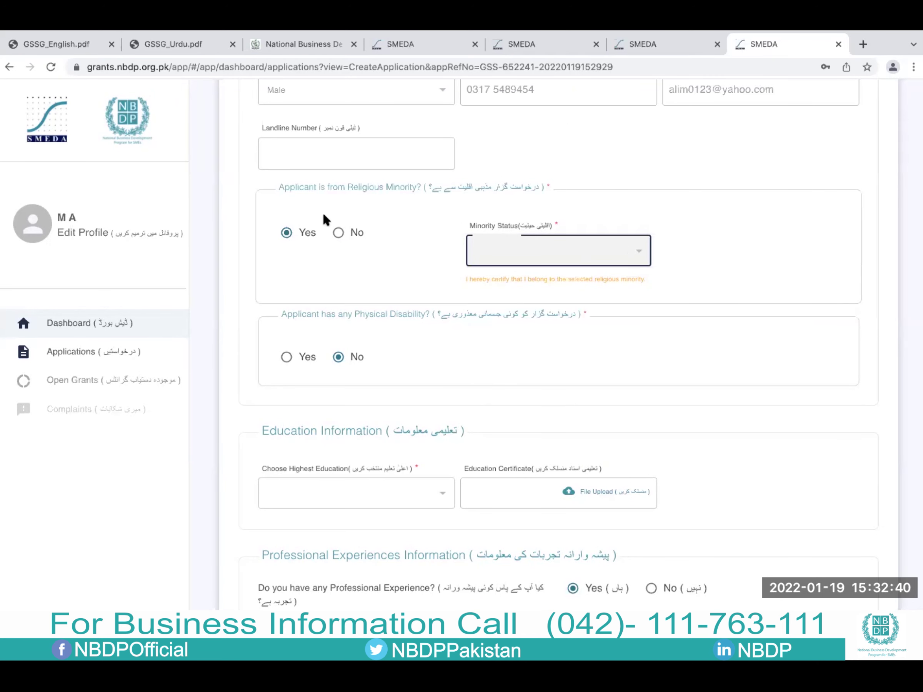
click(339, 233)
Step: Answer Yes to the physical disability question, view the details and Disability Certificate fields, and return the answer to No
scroll(406, 238, down, 3)
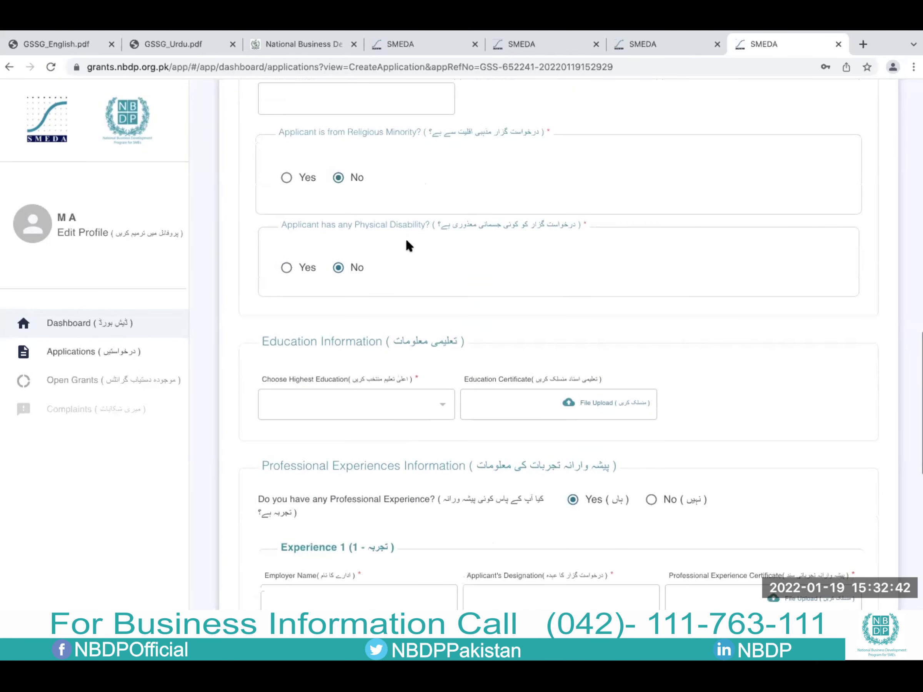
scroll(406, 238, down, 1)
scroll(414, 243, down, 1)
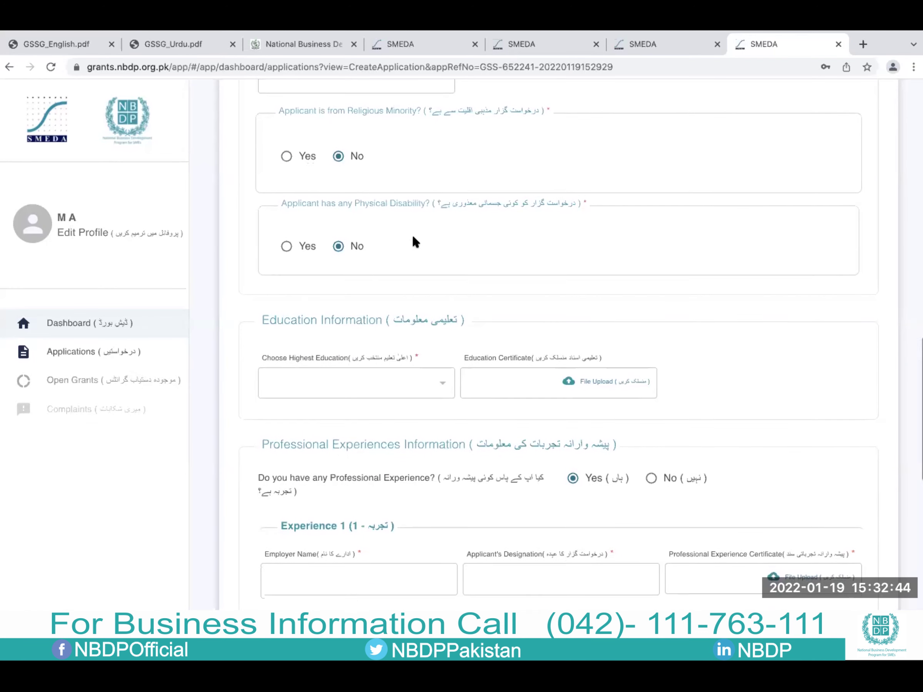
click(286, 245)
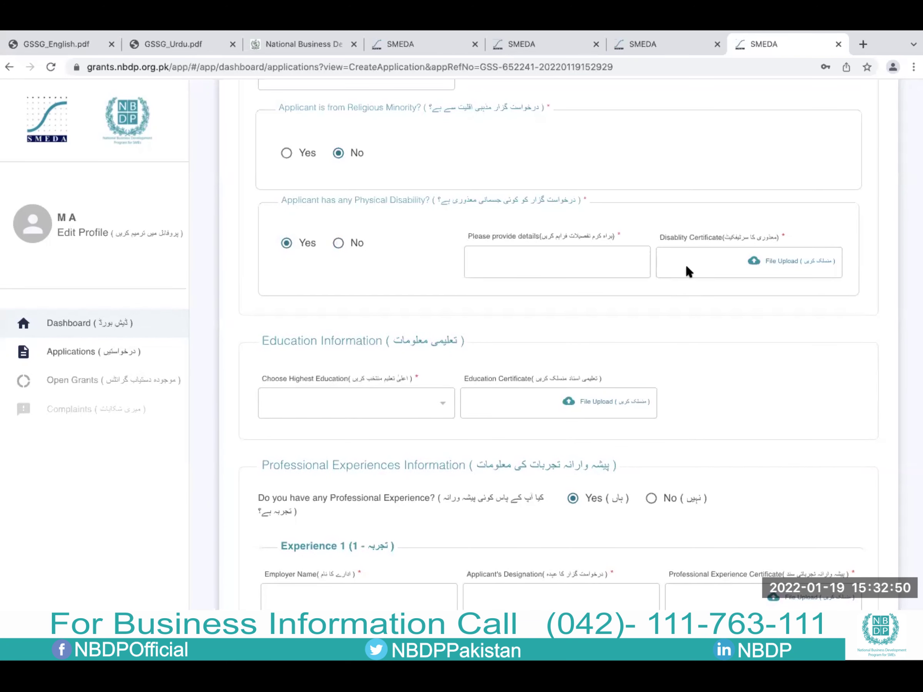
scroll(720, 311, down, 1)
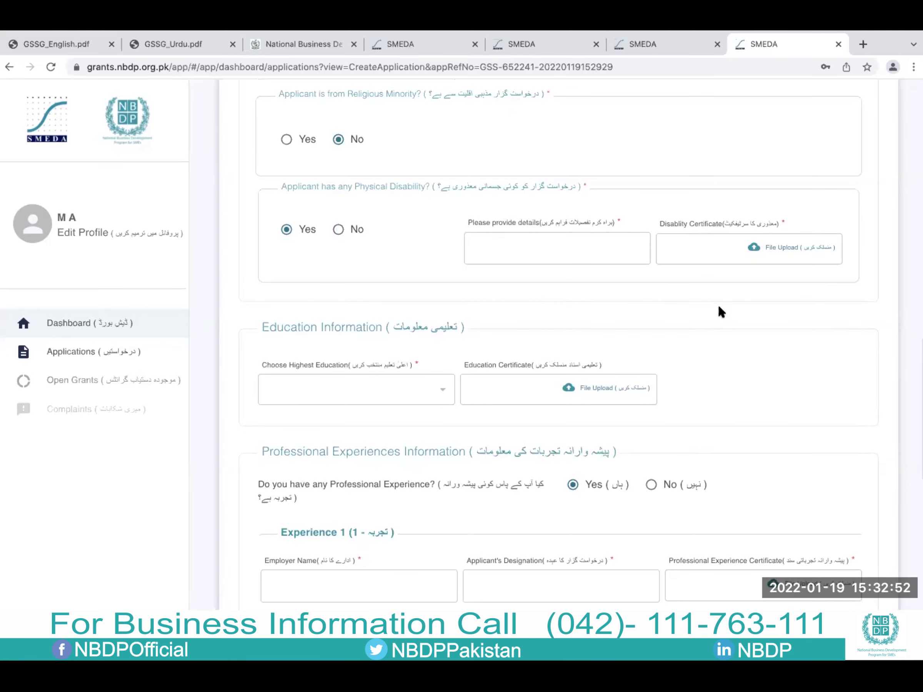
scroll(719, 307, down, 2)
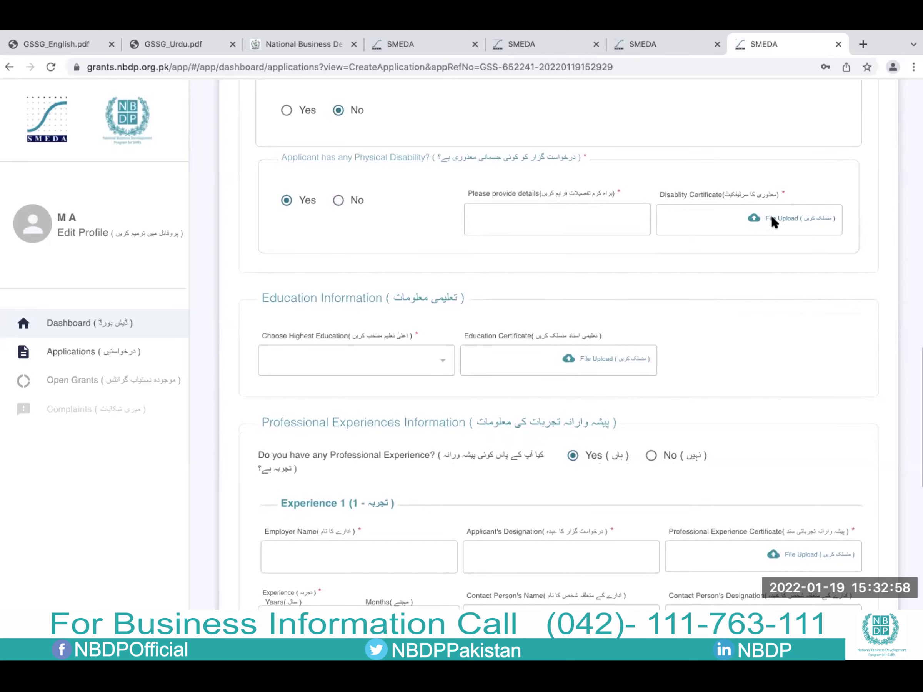
scroll(717, 256, down, 1)
scroll(618, 264, up, 1)
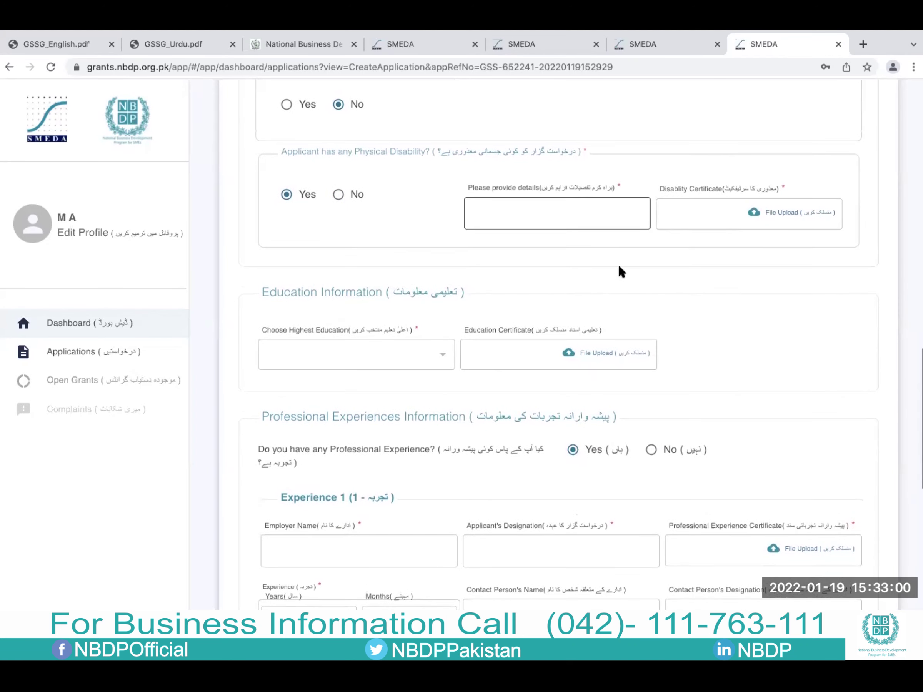
click(346, 202)
Step: Set the highest education to Master and upload the education certificate
scroll(538, 210, down, 2)
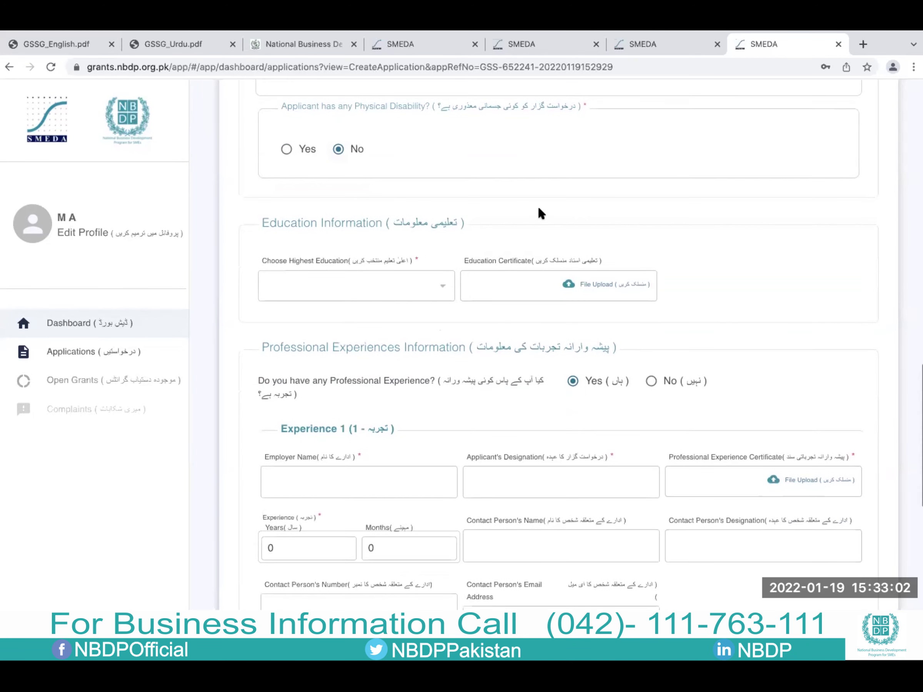
scroll(683, 245, down, 1)
scroll(683, 245, down, 1)
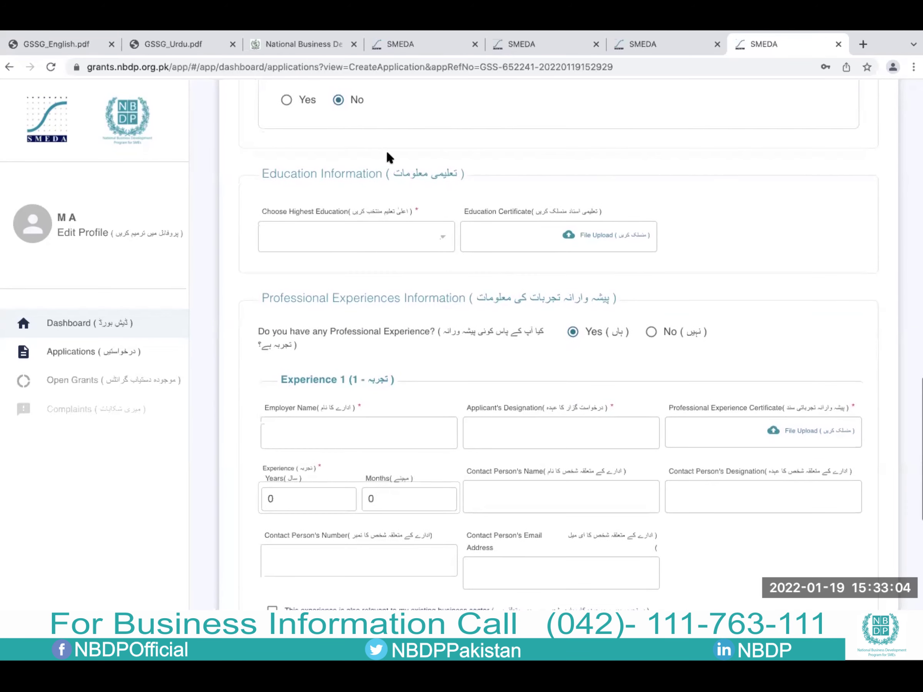
scroll(318, 176, down, 1)
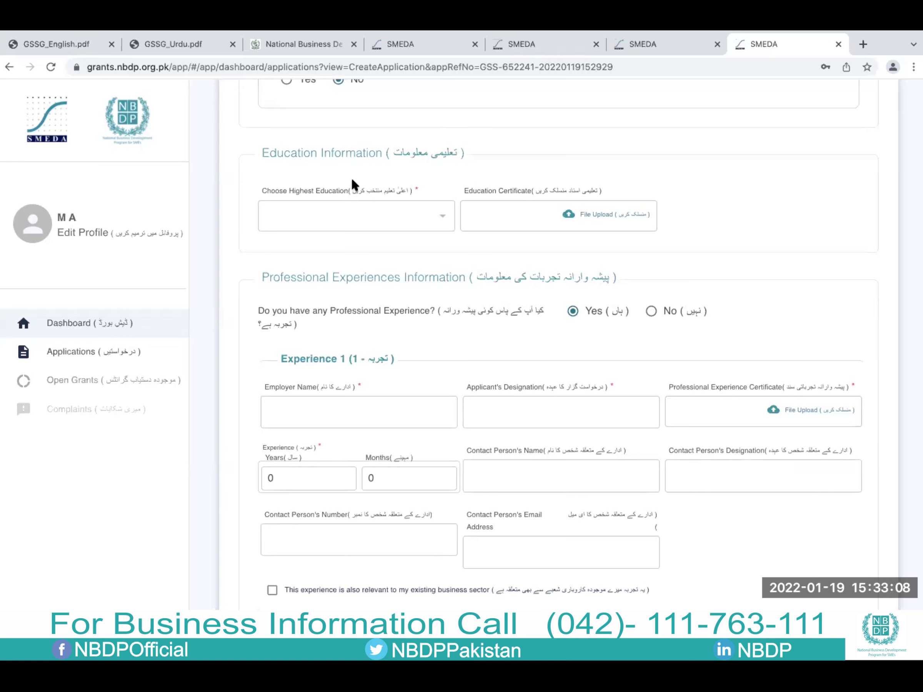
click(439, 214)
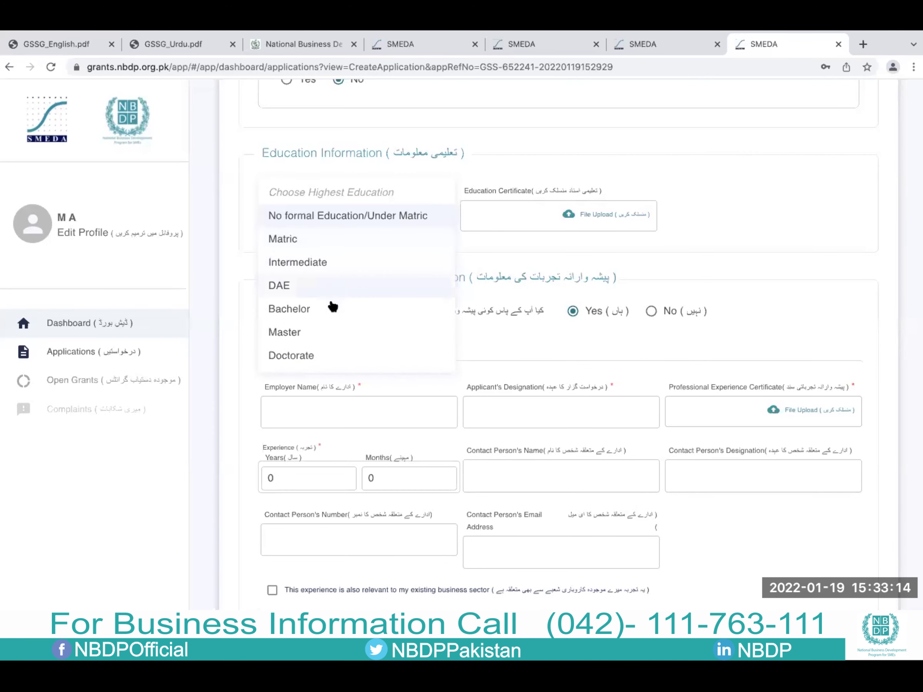
click(321, 332)
click(588, 210)
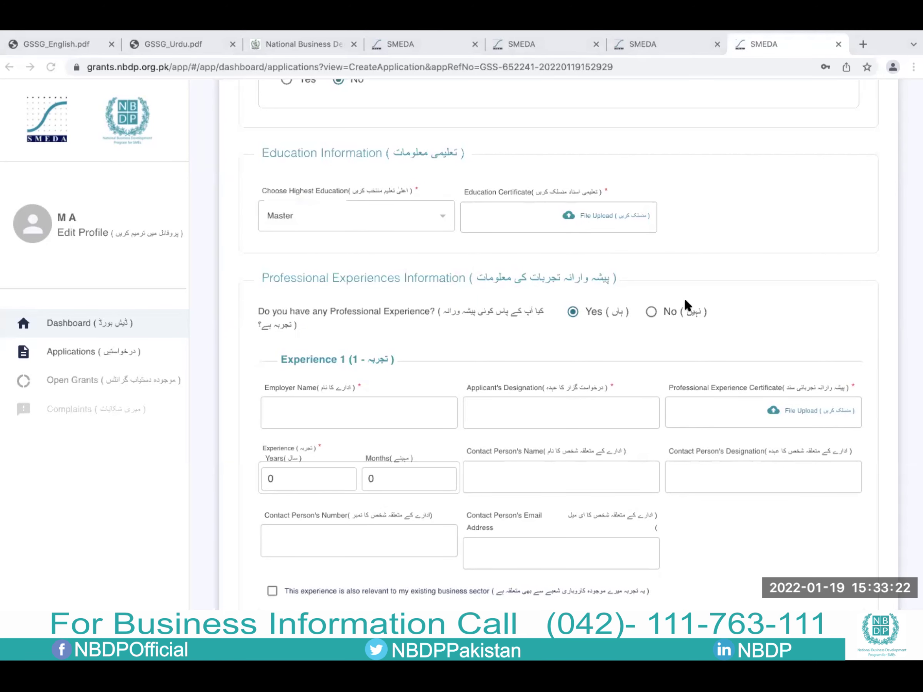
key(Return)
Step: Switch the professional experience answer to No and back to Yes
scroll(680, 286, down, 1)
scroll(680, 286, down, 4)
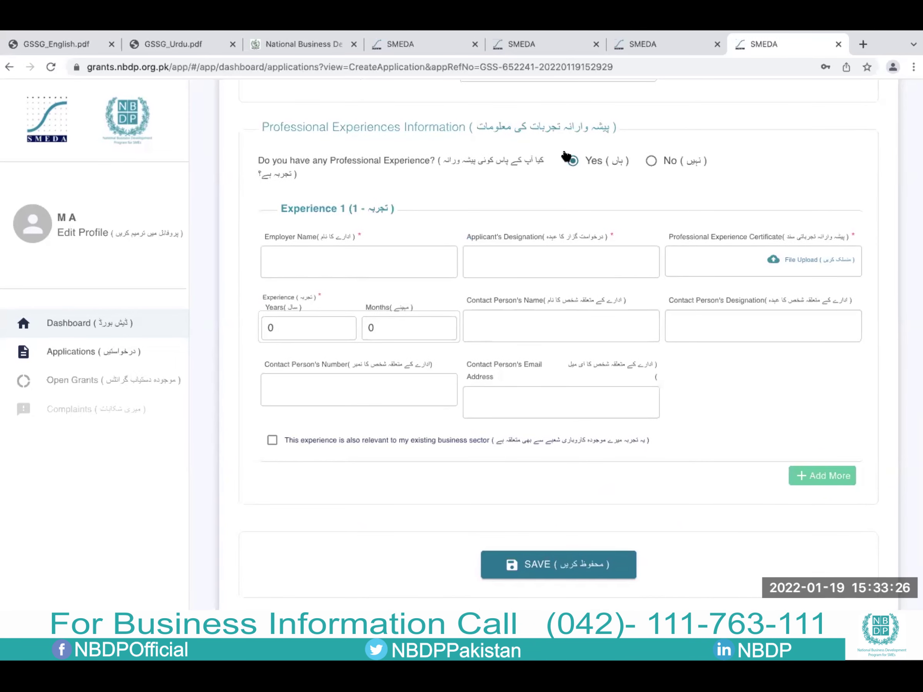
scroll(486, 193, down, 1)
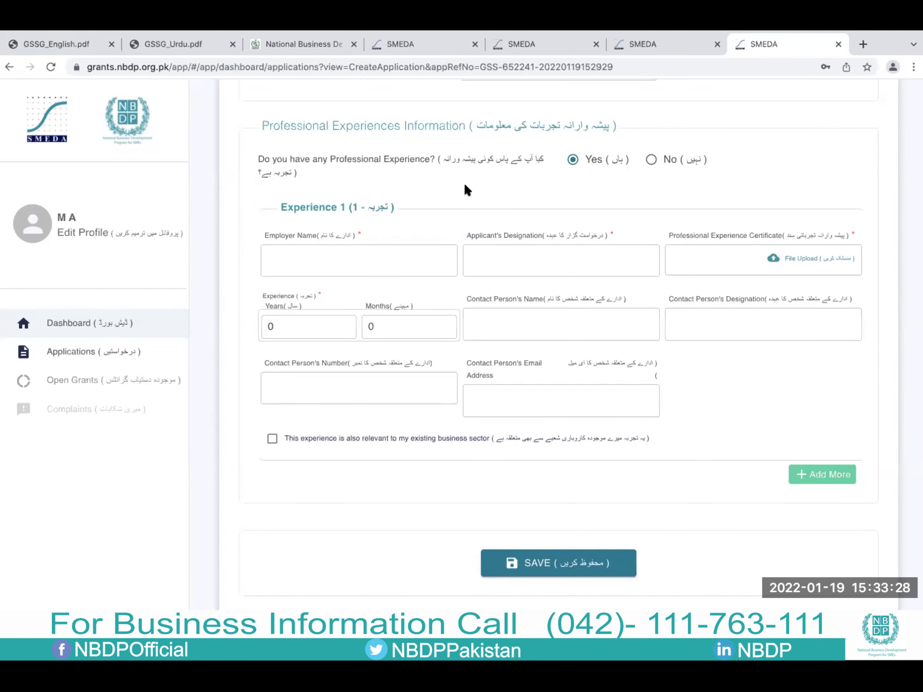
scroll(465, 186, up, 1)
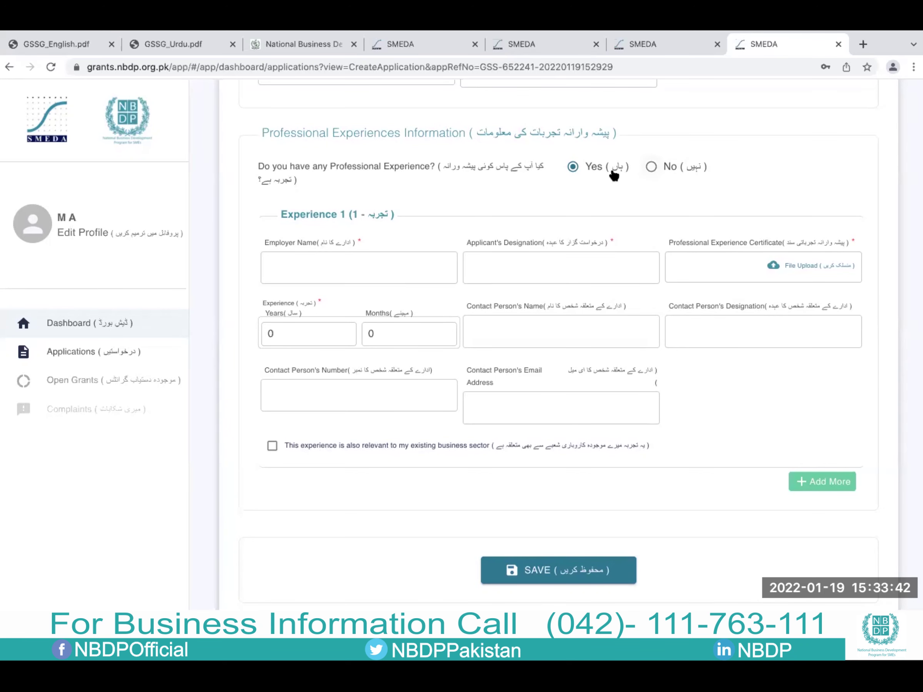
click(651, 167)
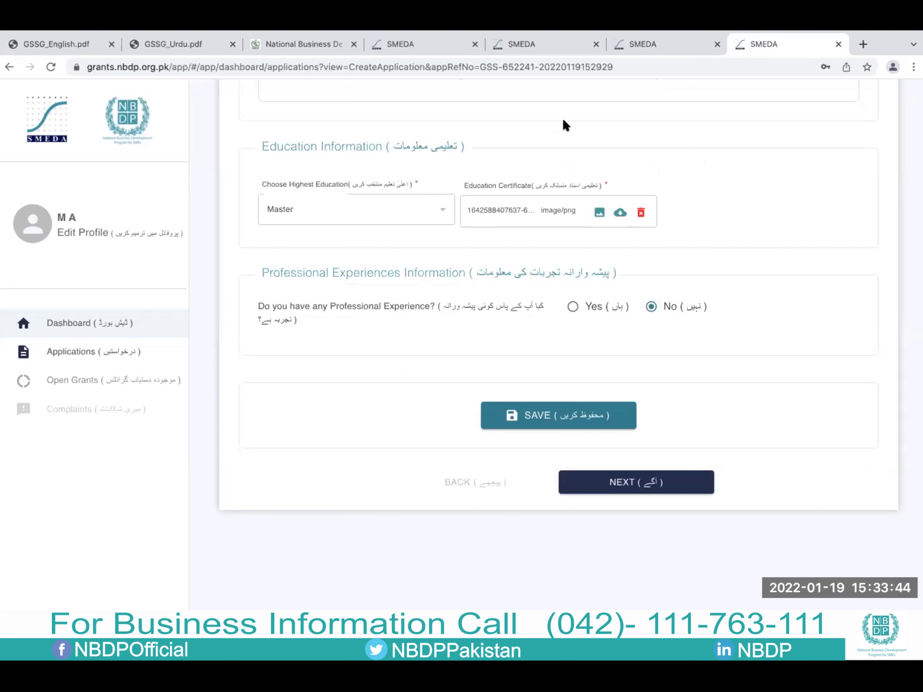
click(574, 308)
Step: Examine the Experience 1 fields, from employer name and experience certificate to contact person details and the business sector relevance option
scroll(572, 308, down, 4)
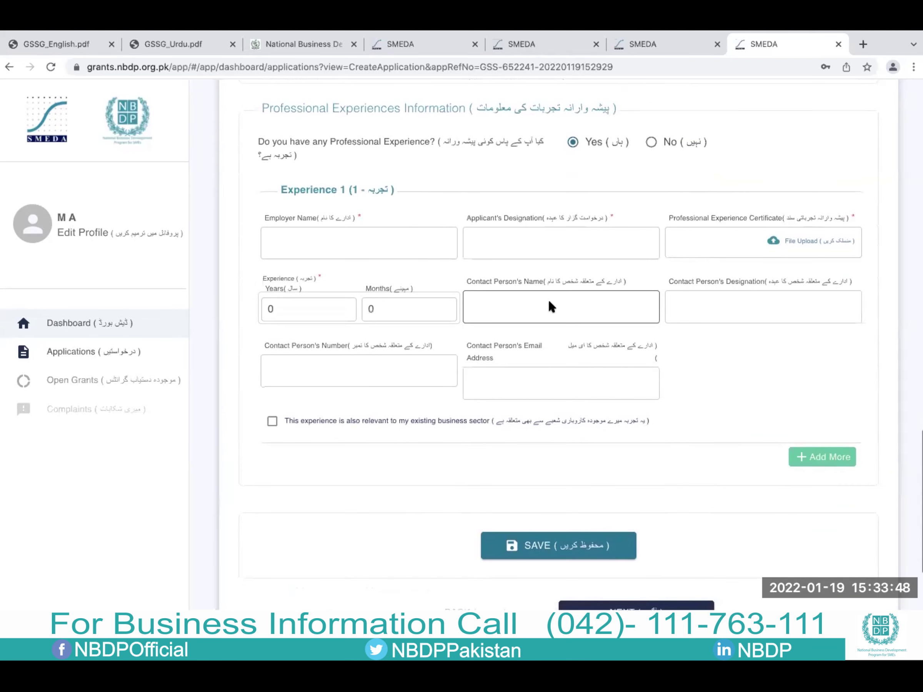
scroll(443, 226, down, 1)
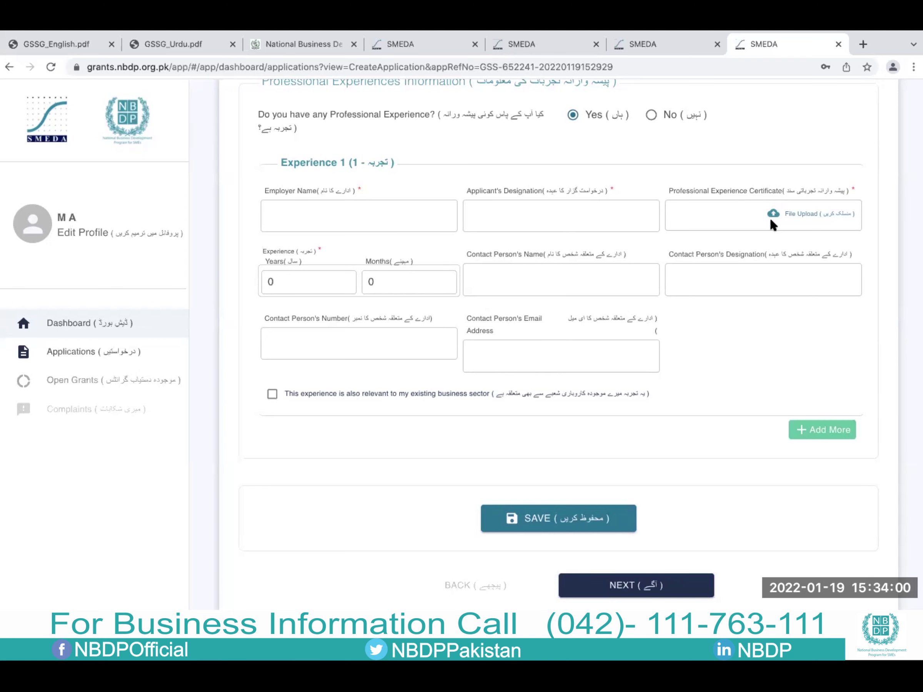
scroll(529, 284, down, 1)
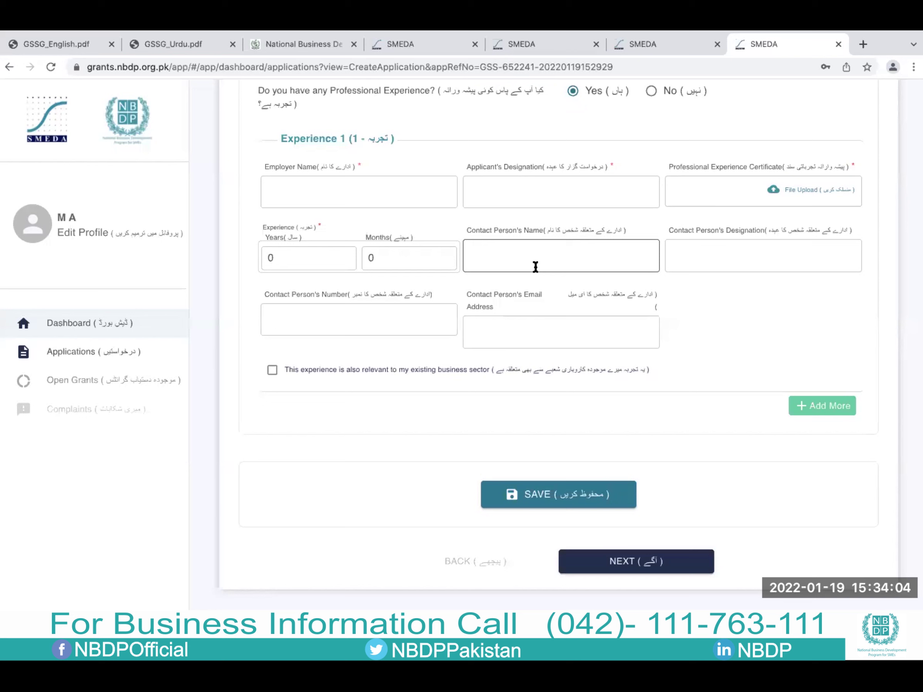
scroll(536, 267, down, 1)
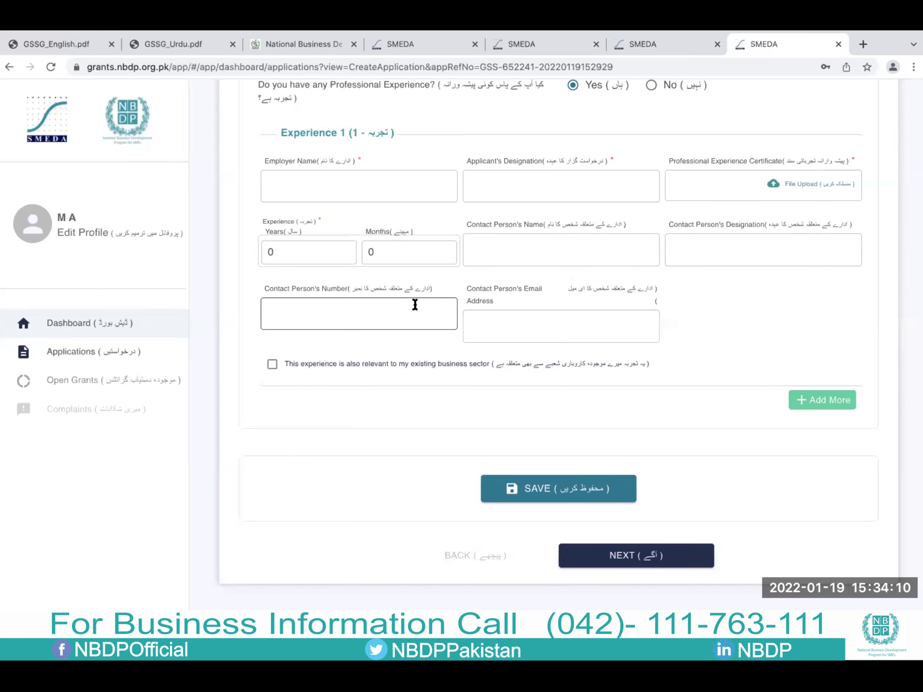
scroll(666, 286, down, 2)
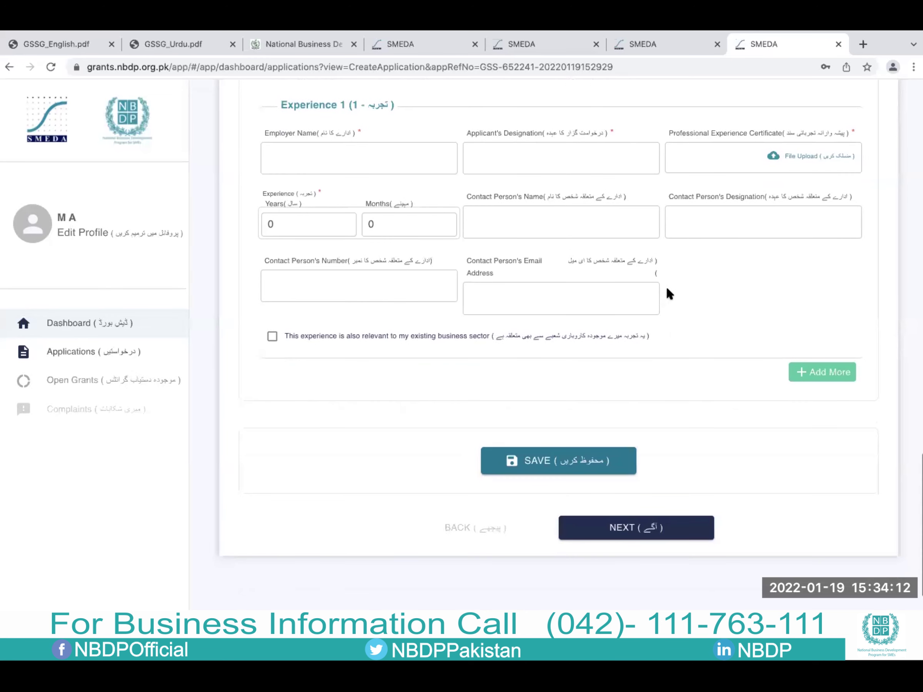
scroll(719, 288, down, 1)
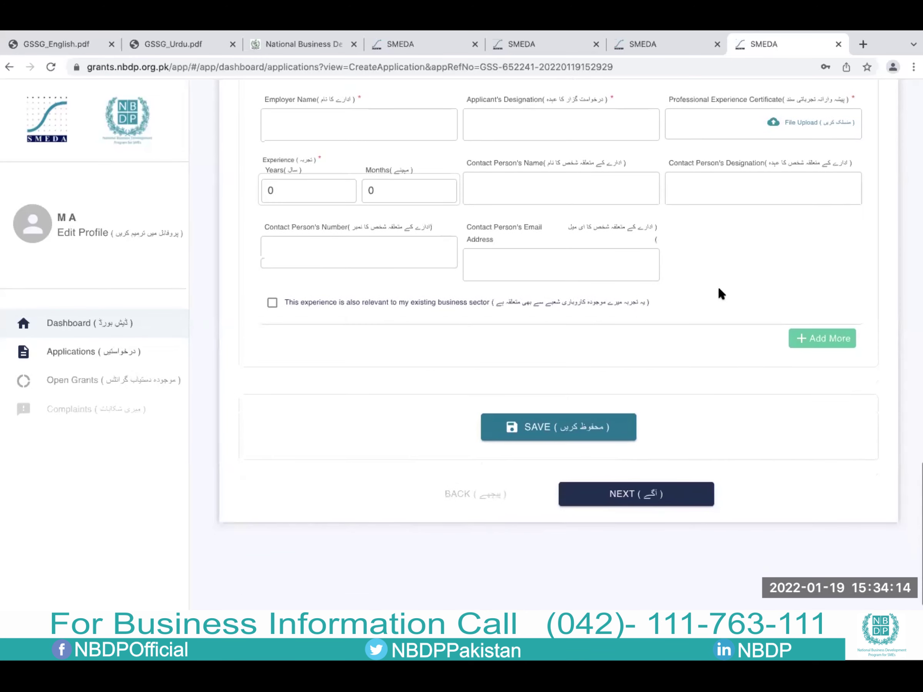
scroll(718, 286, down, 1)
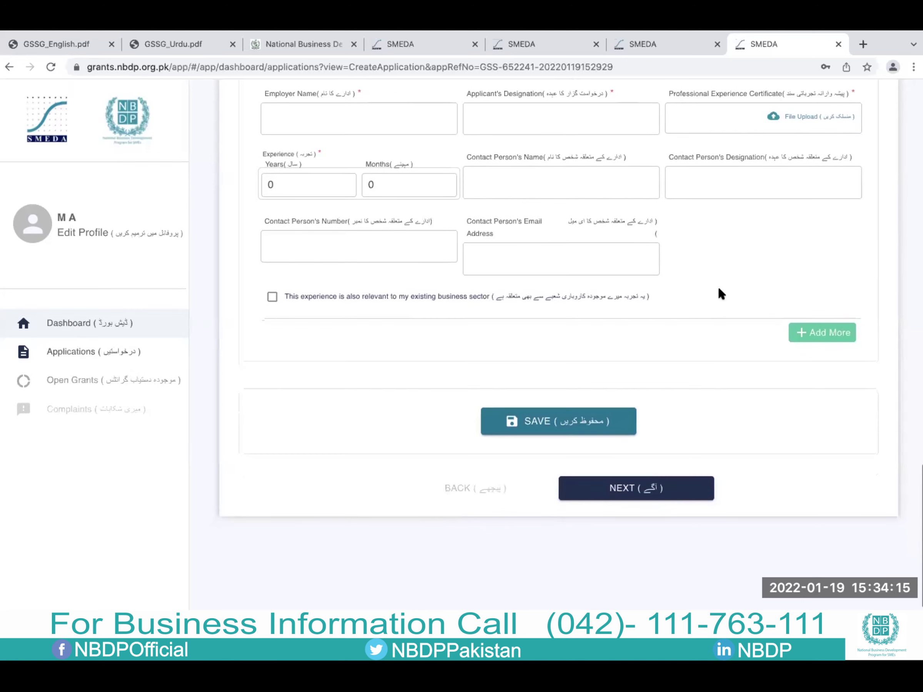
Step: Add second and third professional experience entries, and remove both again
click(805, 337)
scroll(805, 342, down, 3)
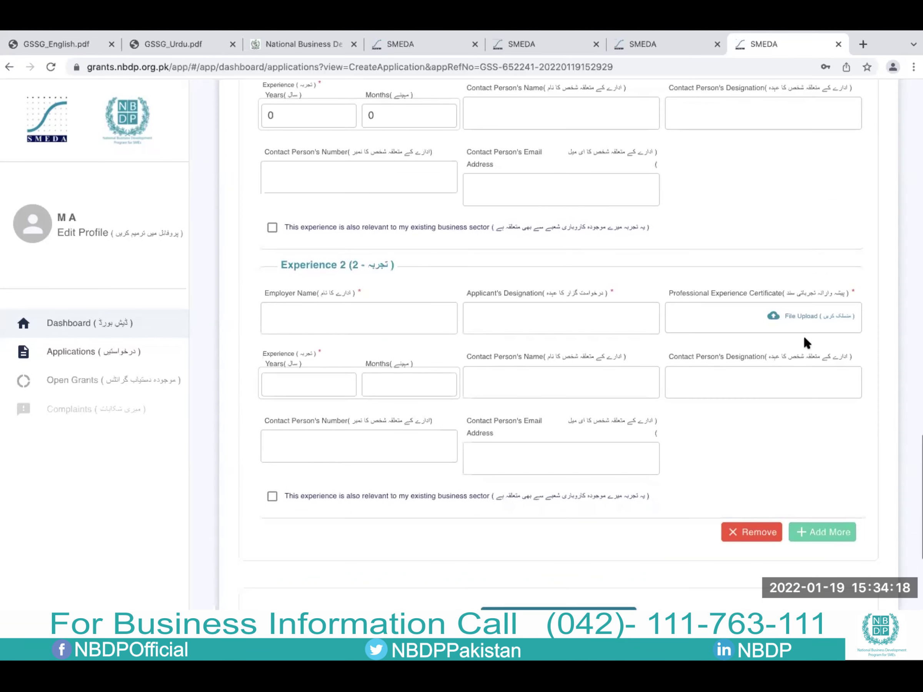
click(801, 530)
scroll(780, 469, down, 8)
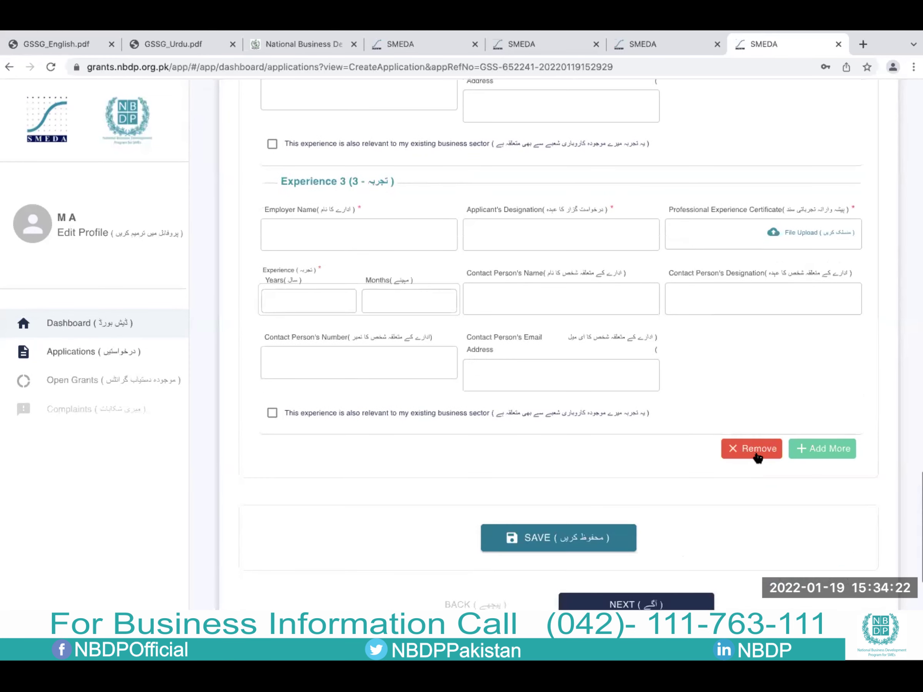
click(757, 450)
click(746, 340)
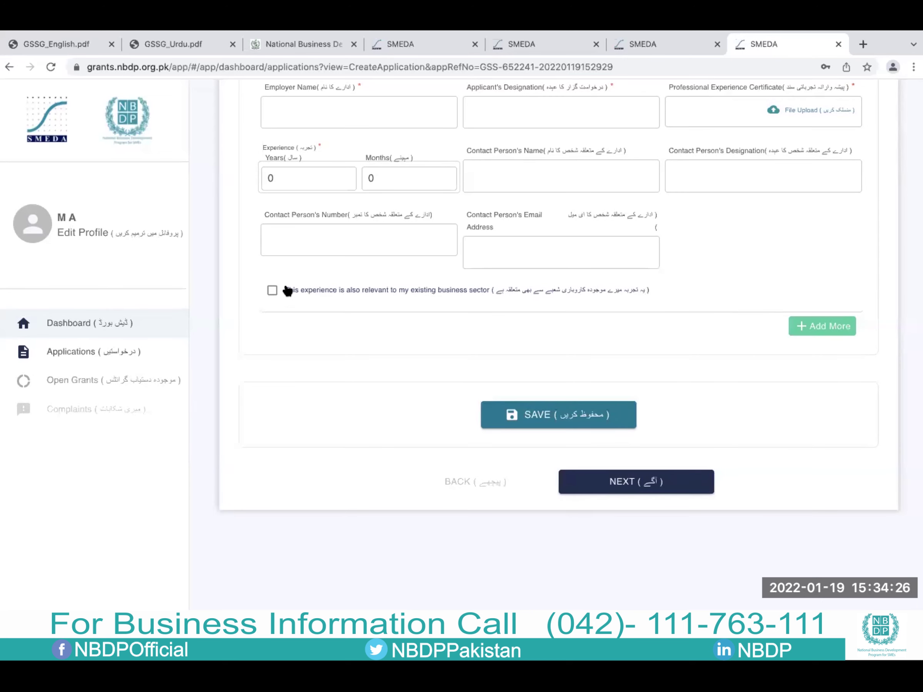
scroll(274, 308, up, 1)
click(305, 238)
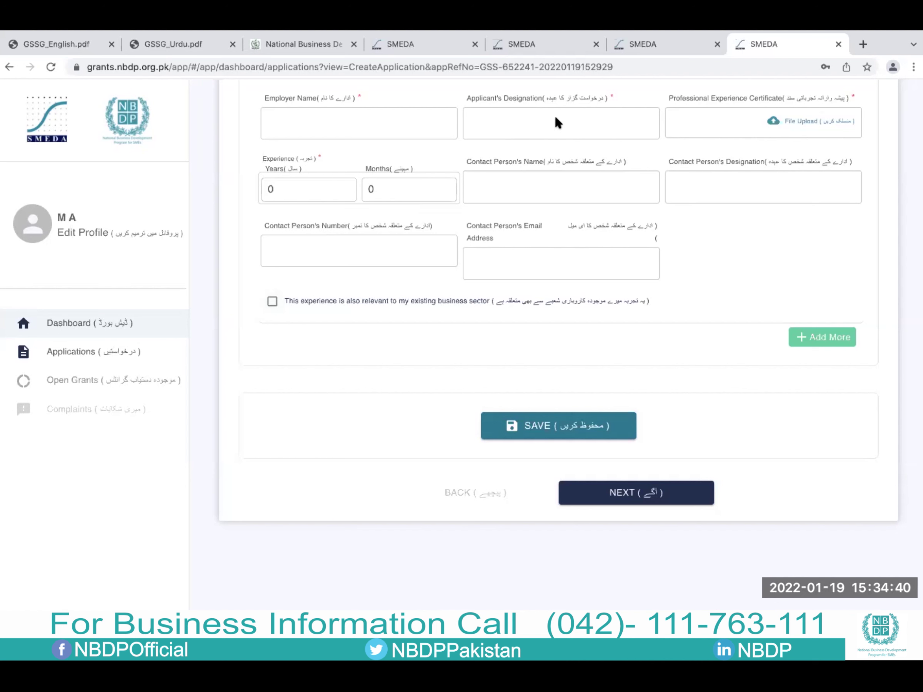
Step: Toggle the Experience 1 business sector relevance option on and off, and save the Applicant's Profile section
click(272, 301)
click(273, 301)
click(510, 426)
scroll(538, 334, down, 1)
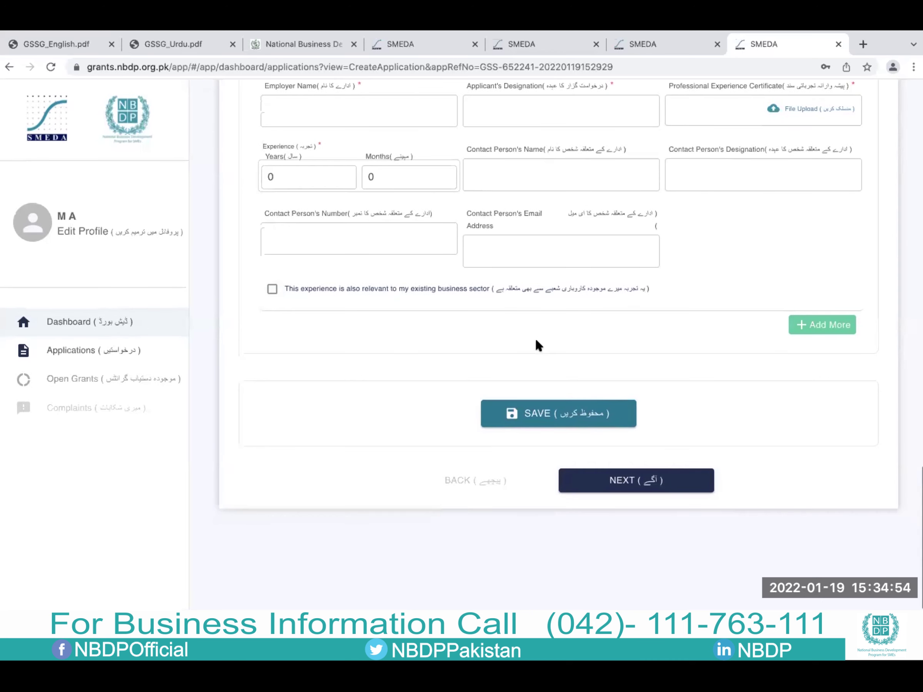
click(523, 416)
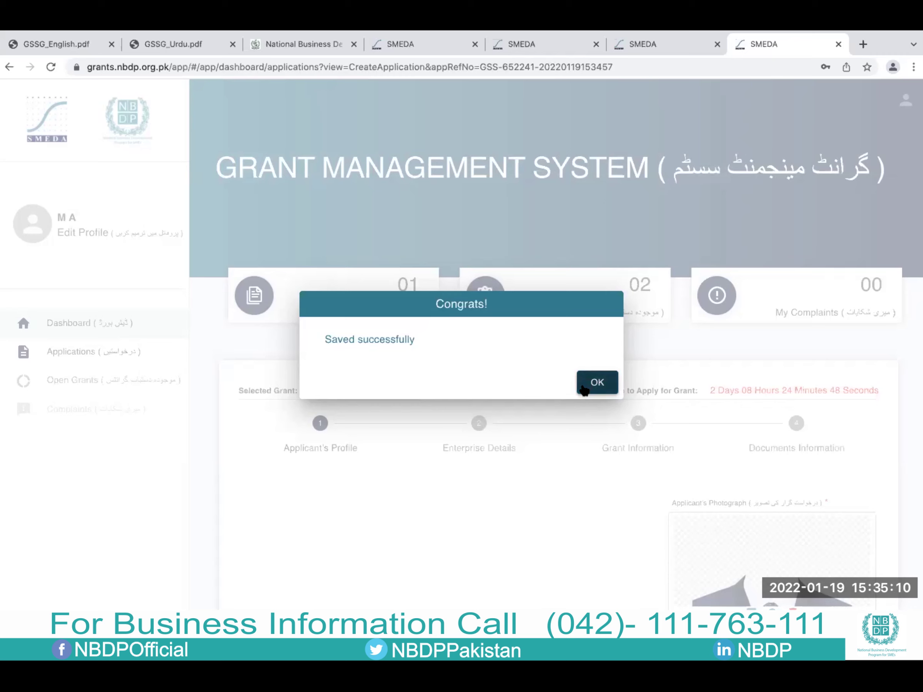
click(597, 382)
Step: Proceed from the saved Applicant's Profile to the Enterprise Details section of the application
scroll(560, 425, down, 15)
scroll(557, 421, down, 9)
scroll(515, 439, down, 6)
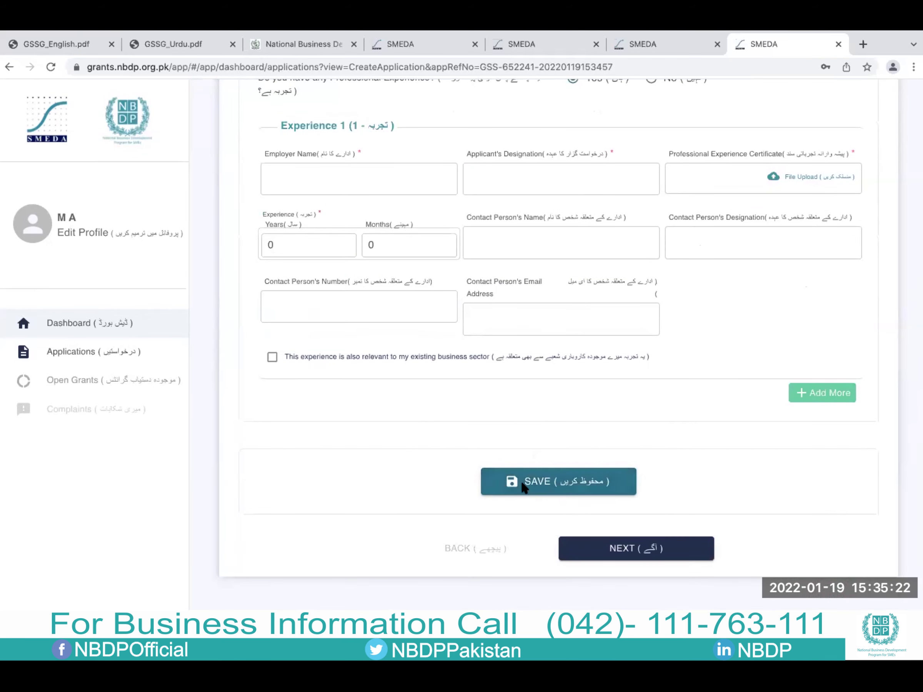
scroll(536, 389, up, 1)
scroll(537, 426, down, 2)
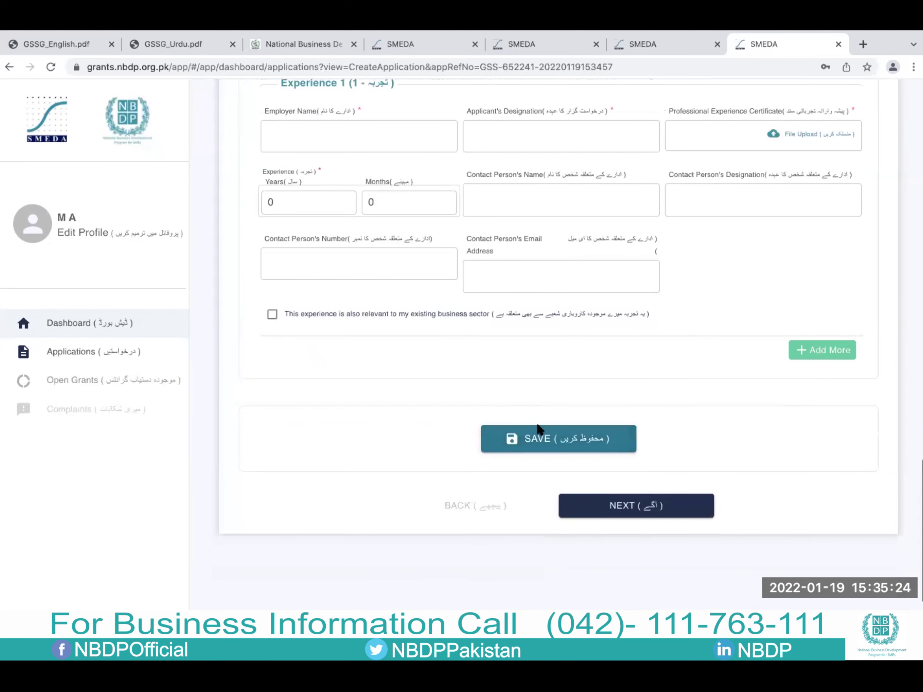
scroll(536, 381, down, 1)
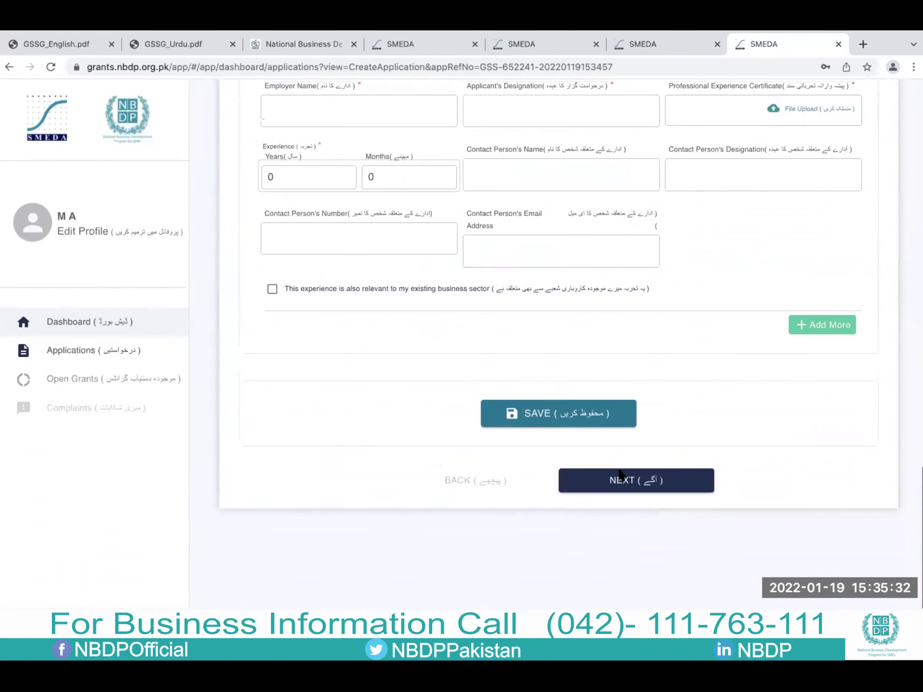
click(621, 483)
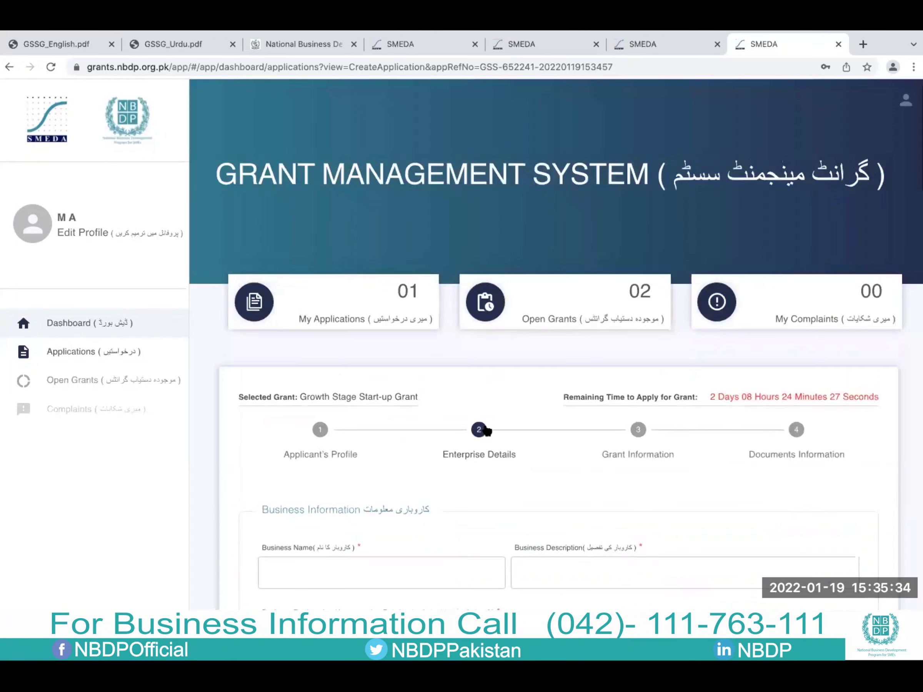
Step: Examine the required Business Information fields, particularly the business name, business description and registration or incorporation date
scroll(493, 486, down, 1)
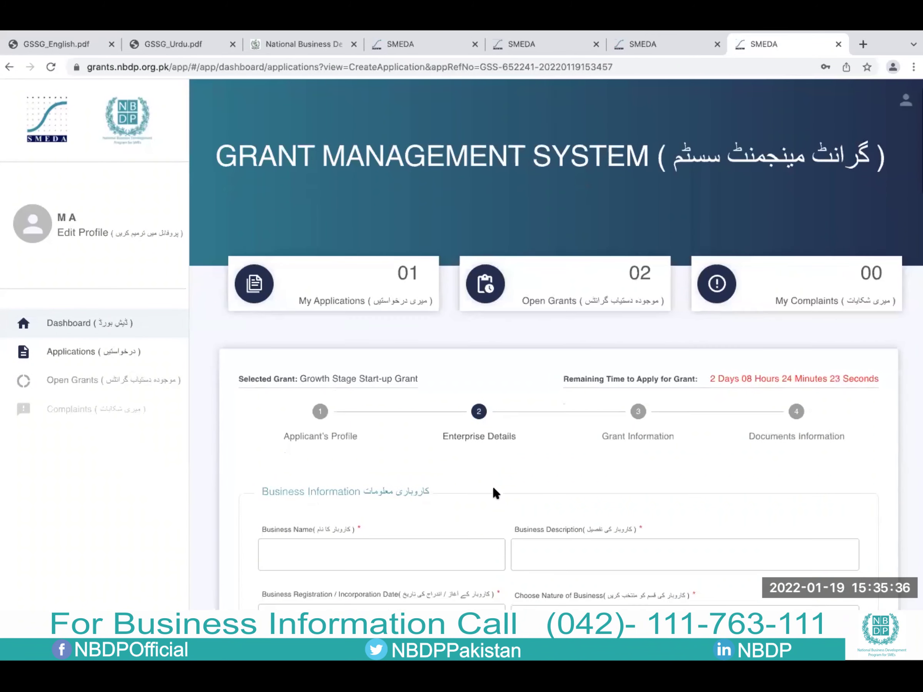
scroll(493, 486, down, 10)
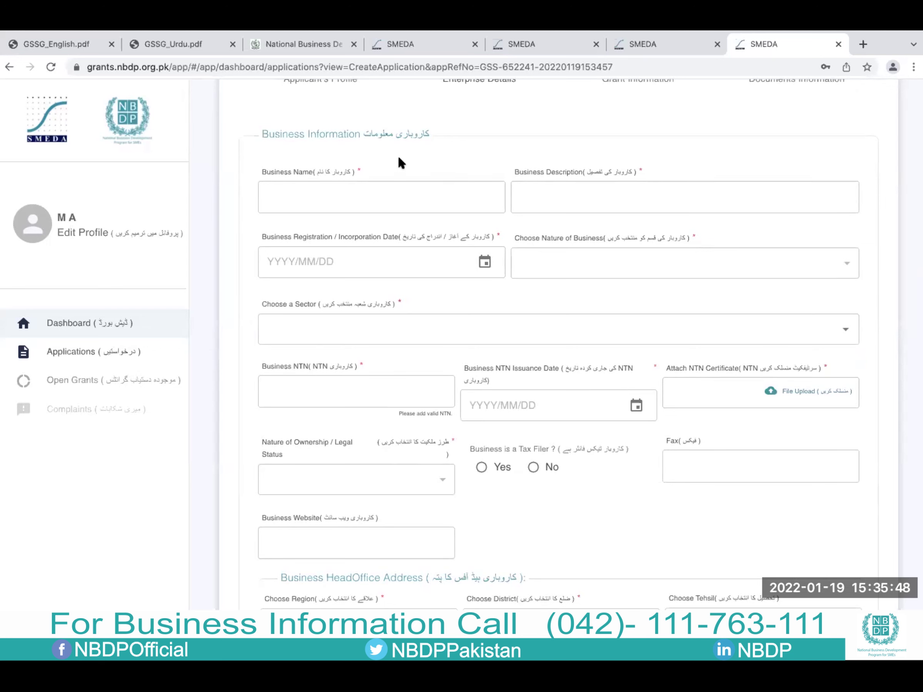
click(367, 200)
click(575, 184)
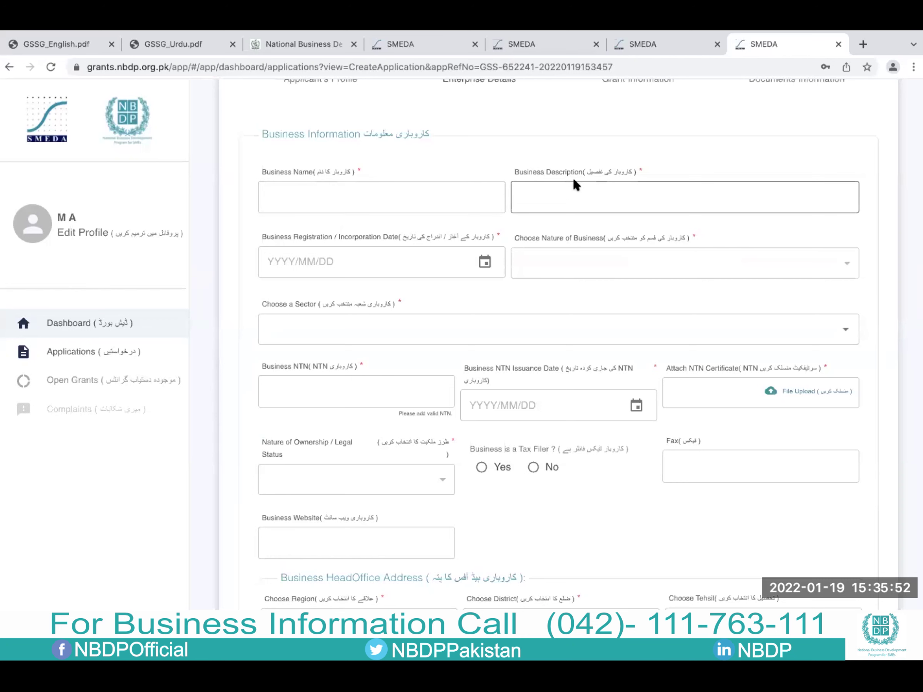
scroll(572, 188, down, 1)
click(717, 136)
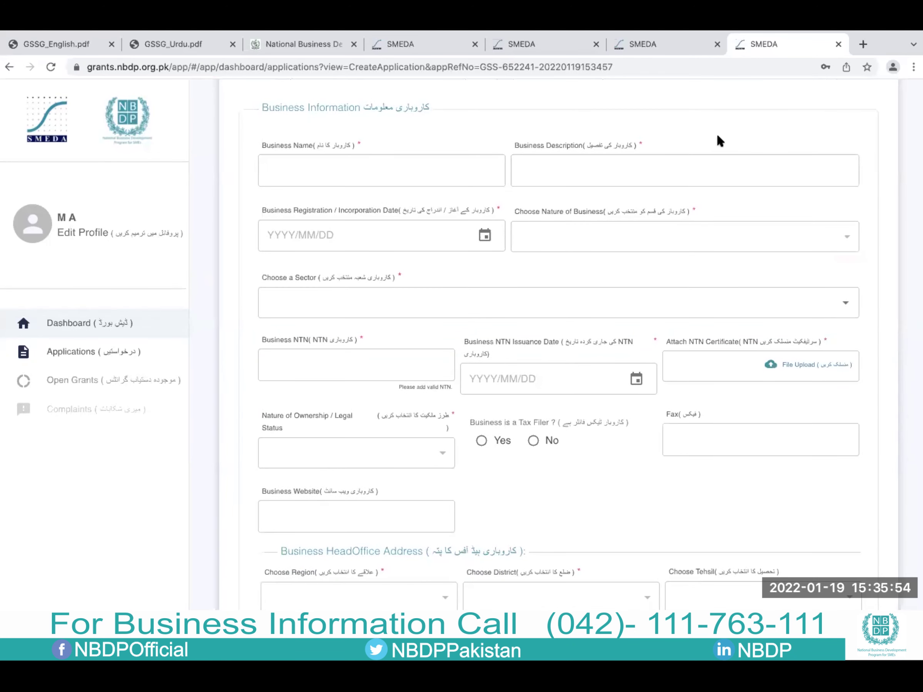
scroll(713, 139, down, 1)
click(696, 156)
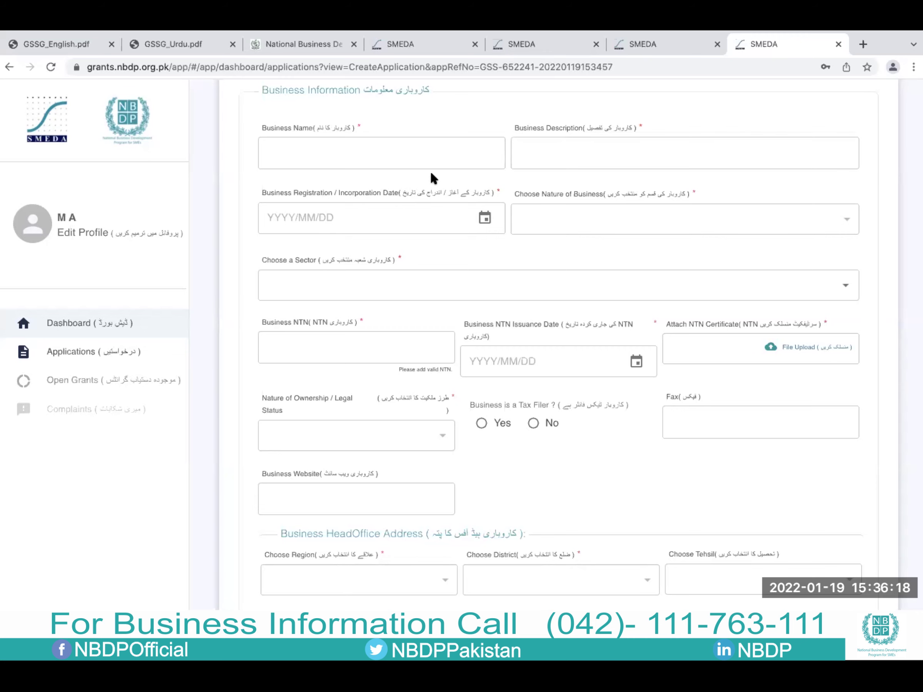
scroll(432, 172, down, 2)
scroll(402, 192, down, 1)
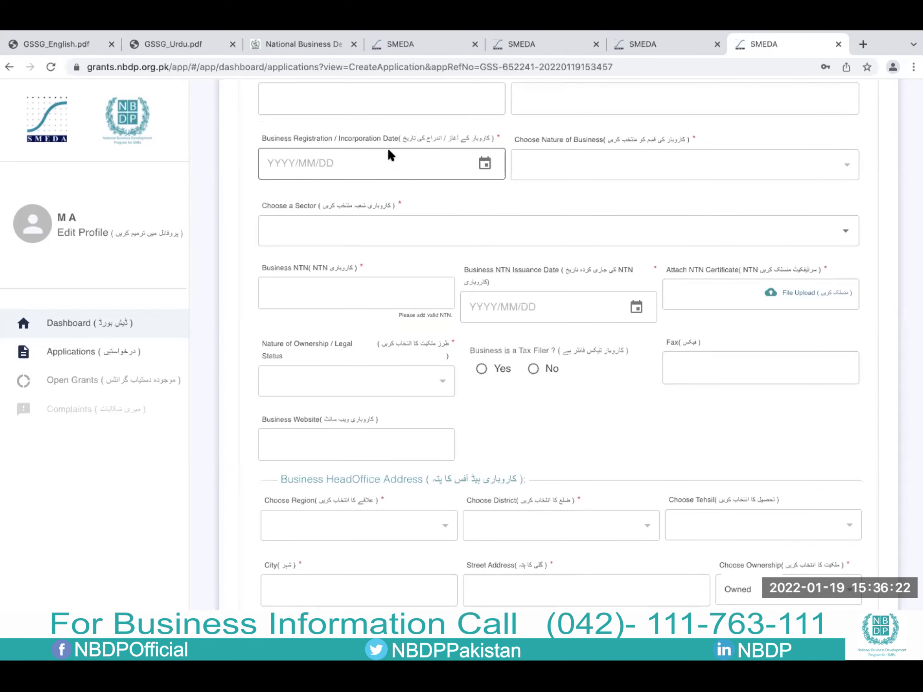
scroll(467, 186, down, 1)
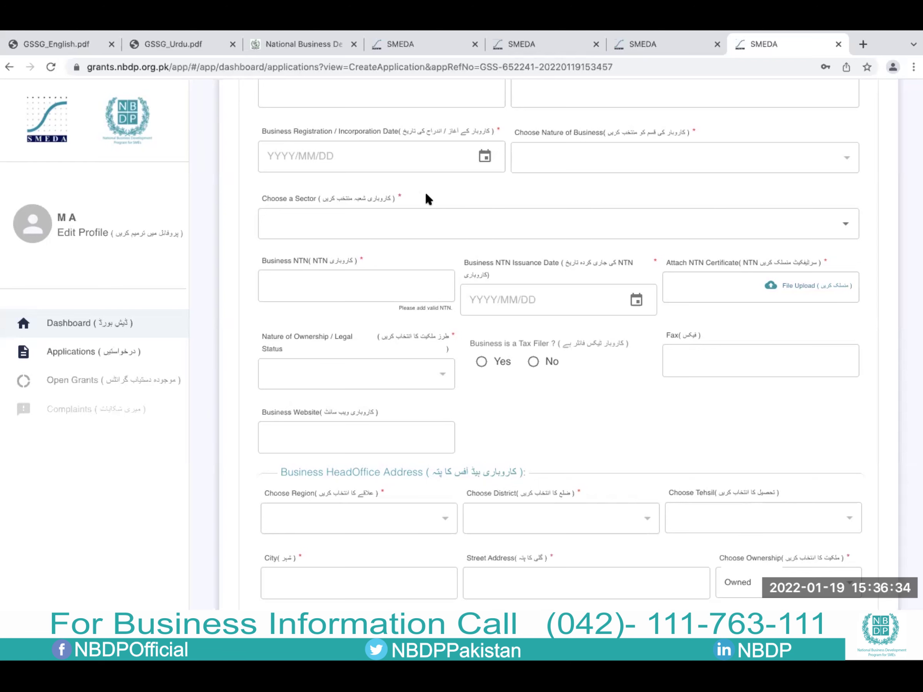
scroll(425, 192, down, 1)
scroll(377, 167, up, 1)
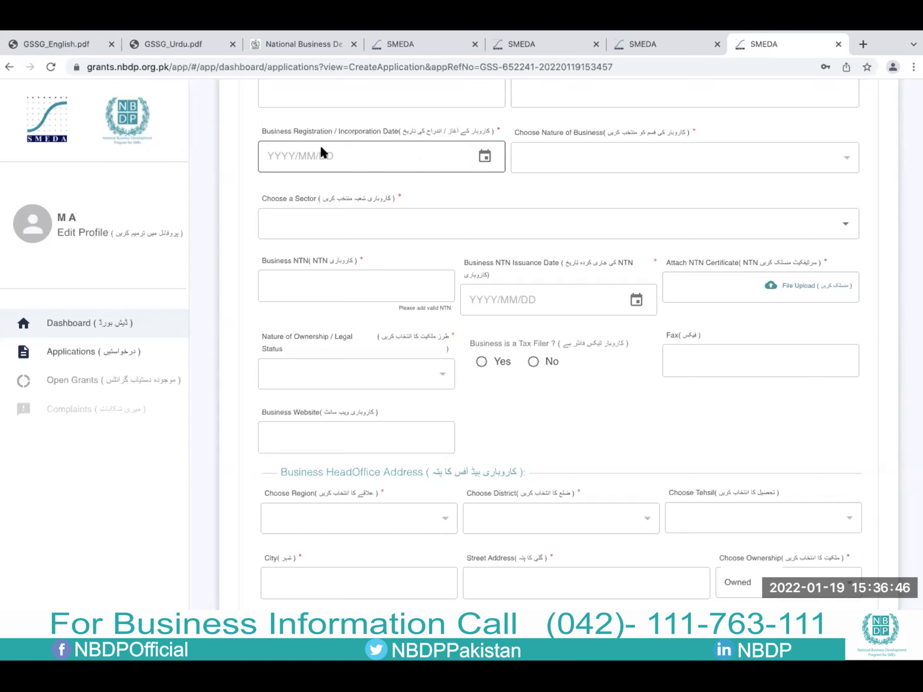
Step: Set the nature of business to Manufacturing in the Business Information section
scroll(517, 176, down, 1)
scroll(513, 169, down, 1)
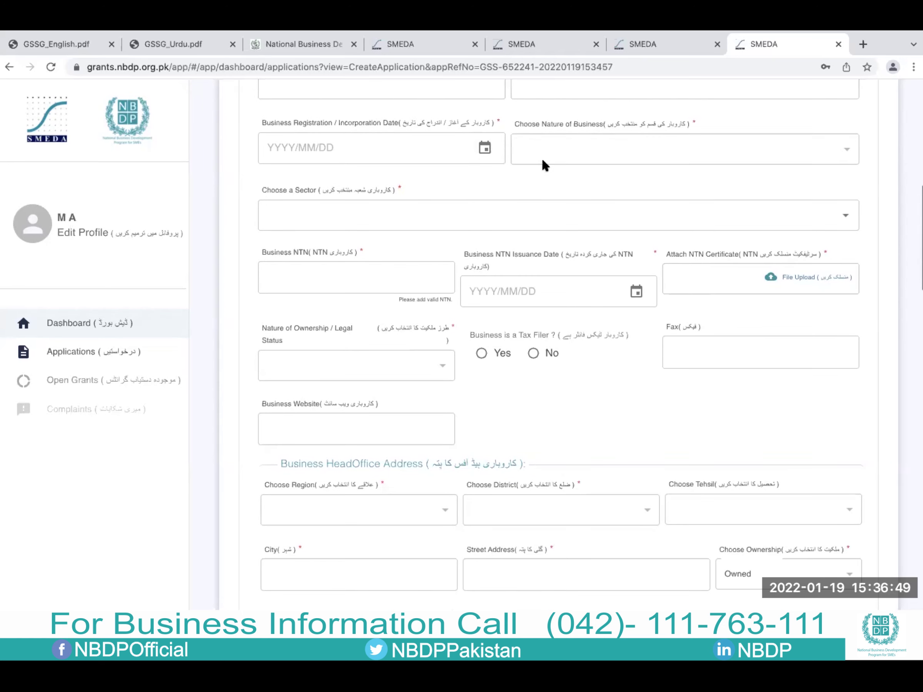
click(623, 149)
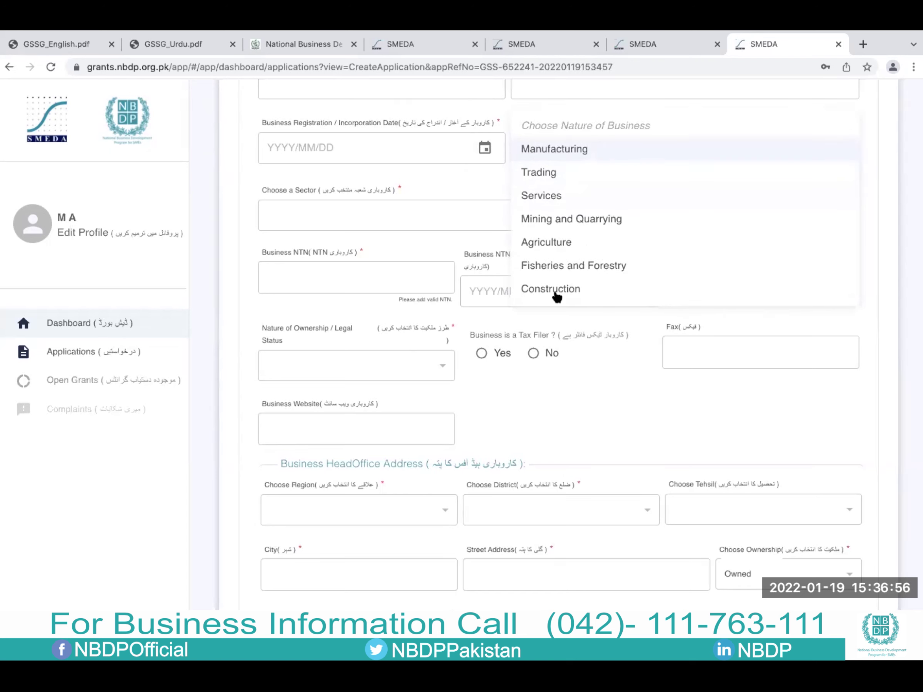
click(562, 149)
Step: Search the business sectors for "text" and choose Manufacture of other textiles with the class Manufacture of knitted and crocheted fabrics
scroll(611, 188, down, 2)
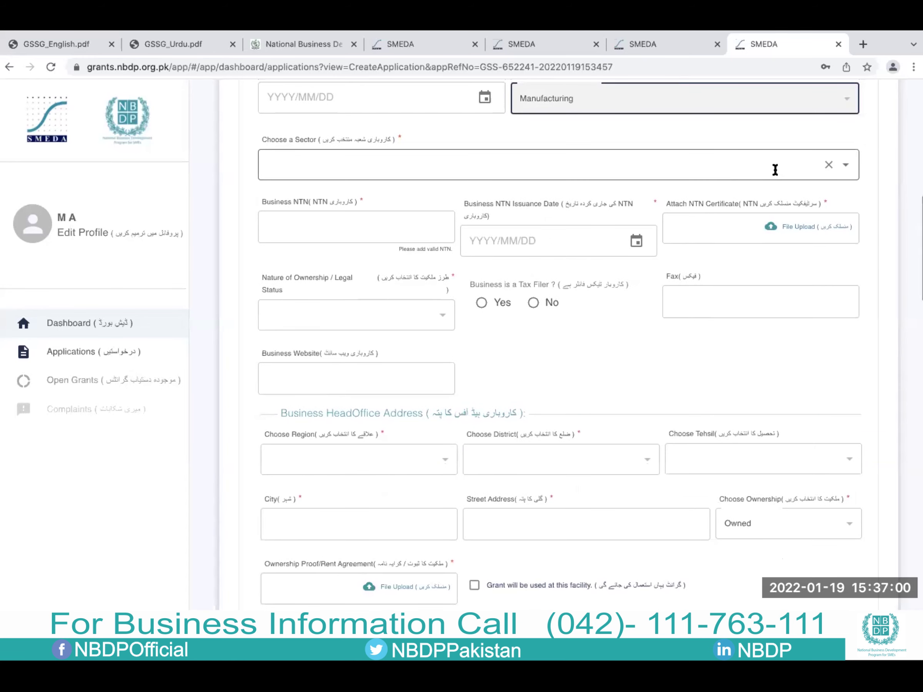
click(775, 170)
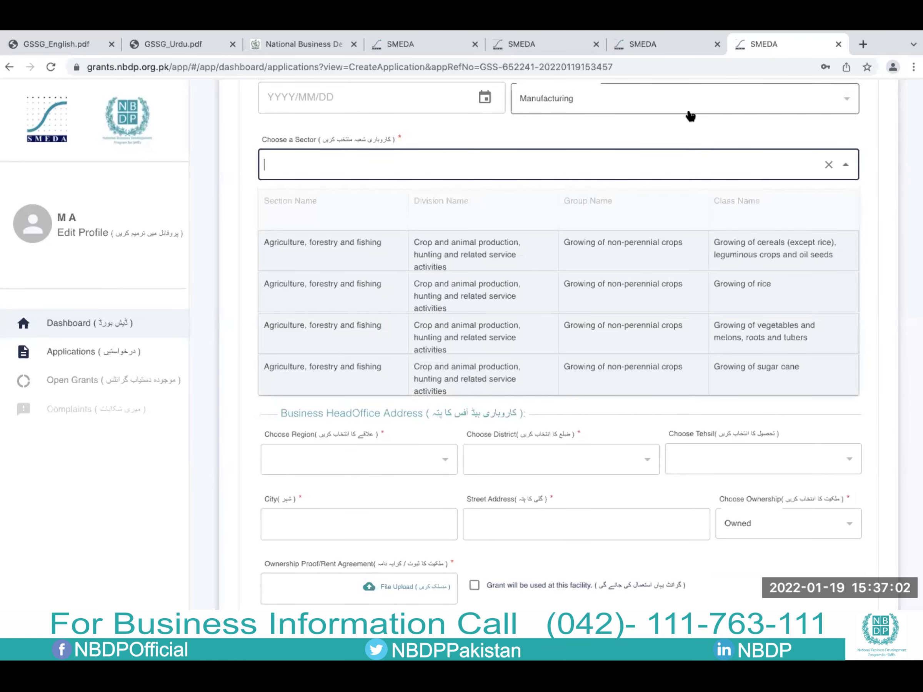
click(636, 165)
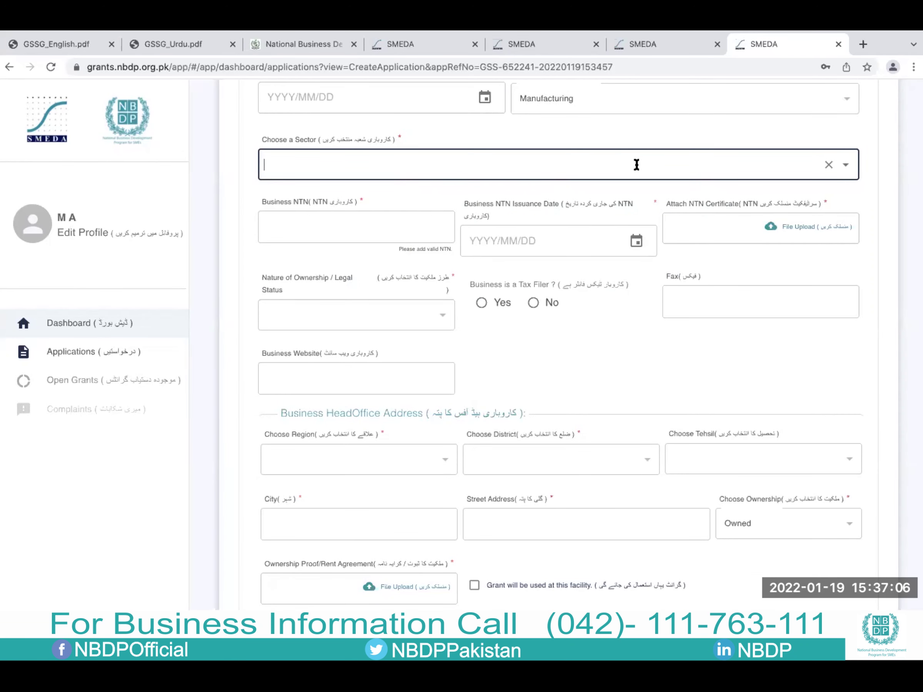
text(text)
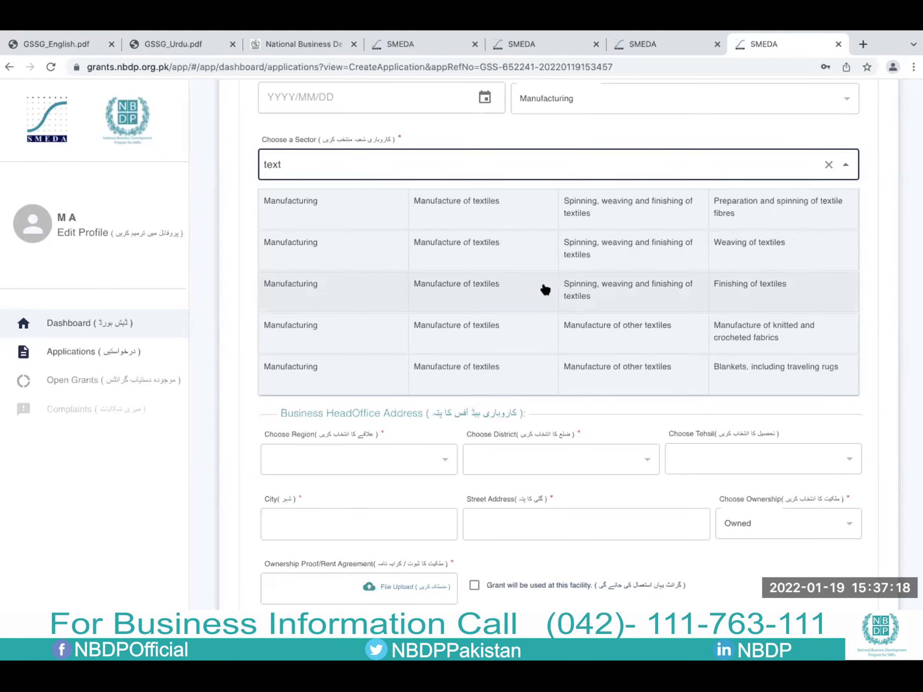
click(451, 324)
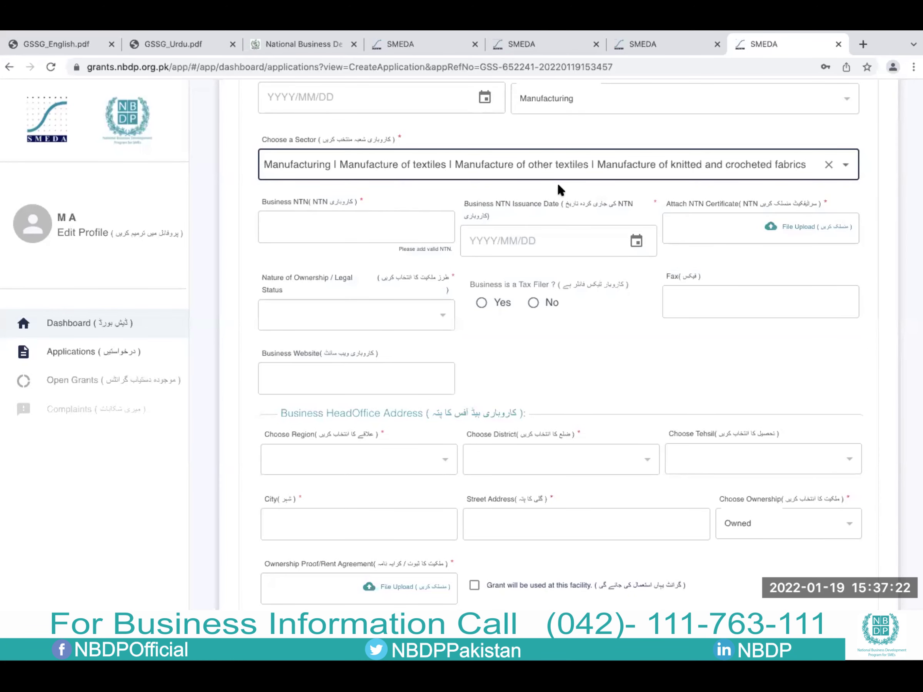
Step: Fill in the Business NTN field with the previously used tax number
scroll(560, 188, down, 1)
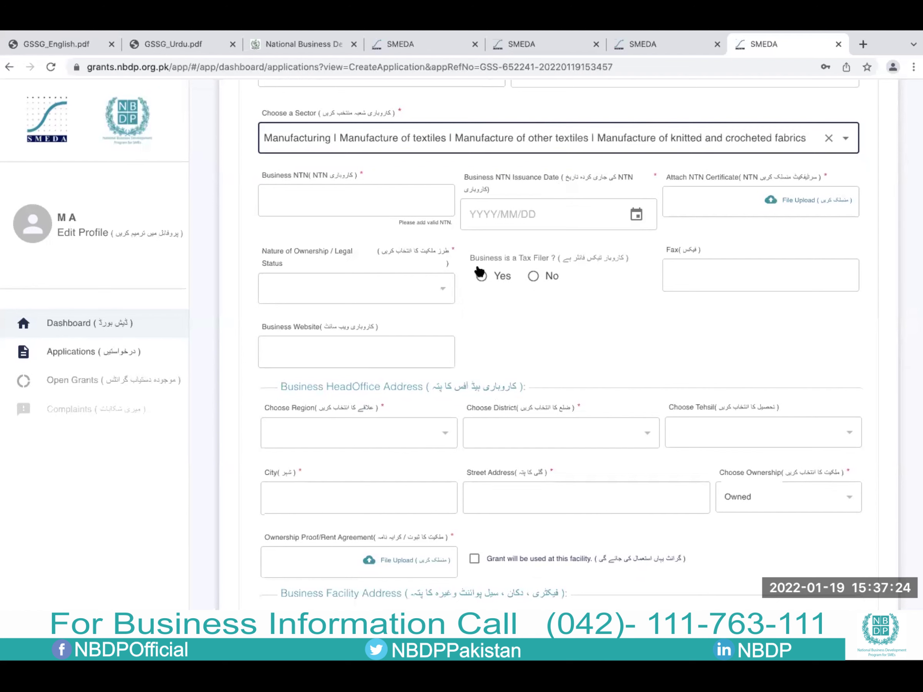
scroll(343, 223, down, 1)
click(341, 187)
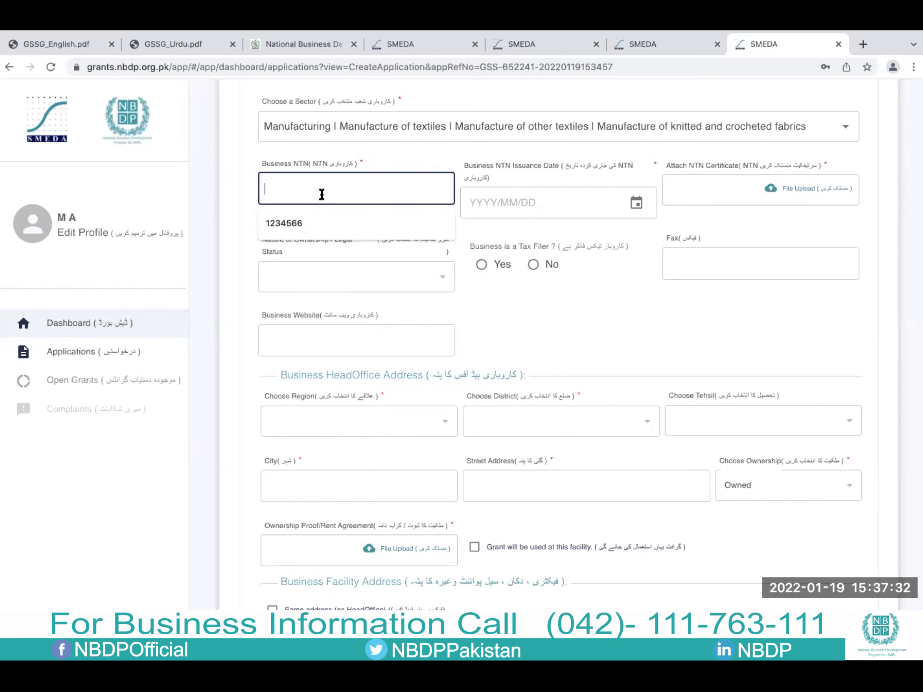
click(308, 222)
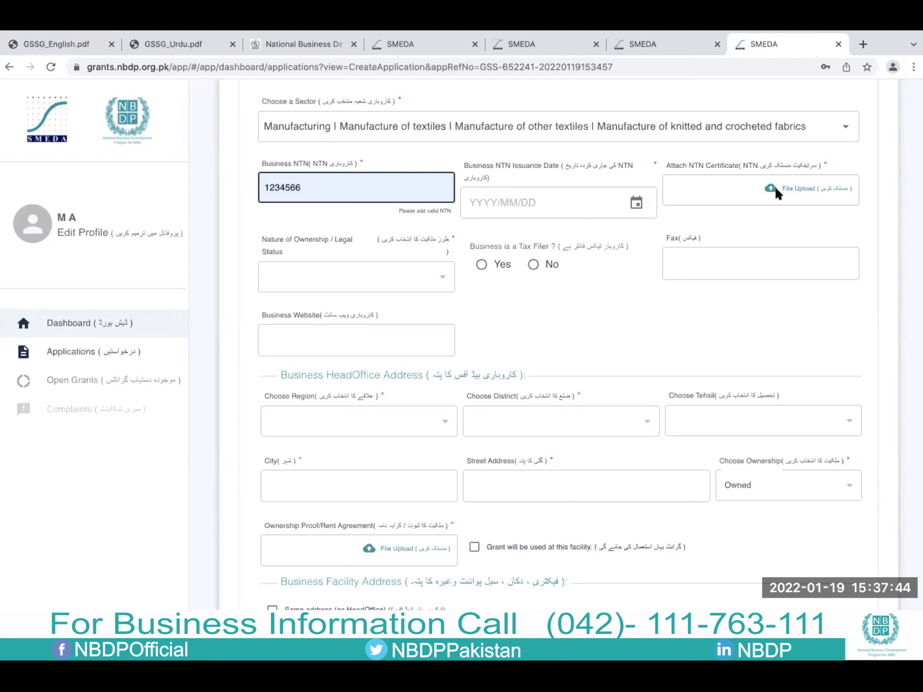
Step: Set the business's nature of ownership and legal status to Sole Proprietorship
scroll(780, 220, down, 1)
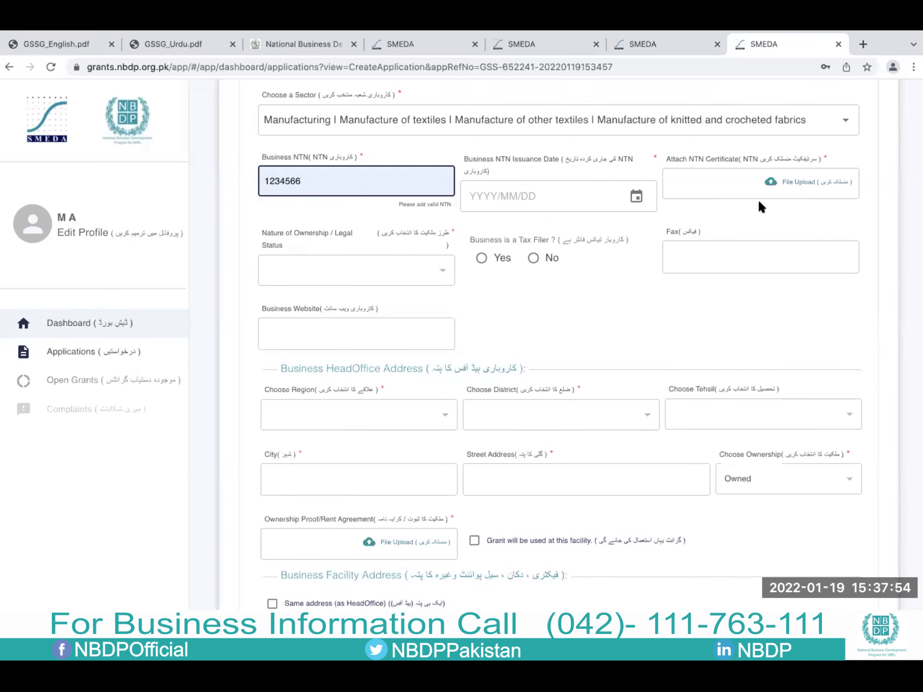
scroll(759, 202, down, 1)
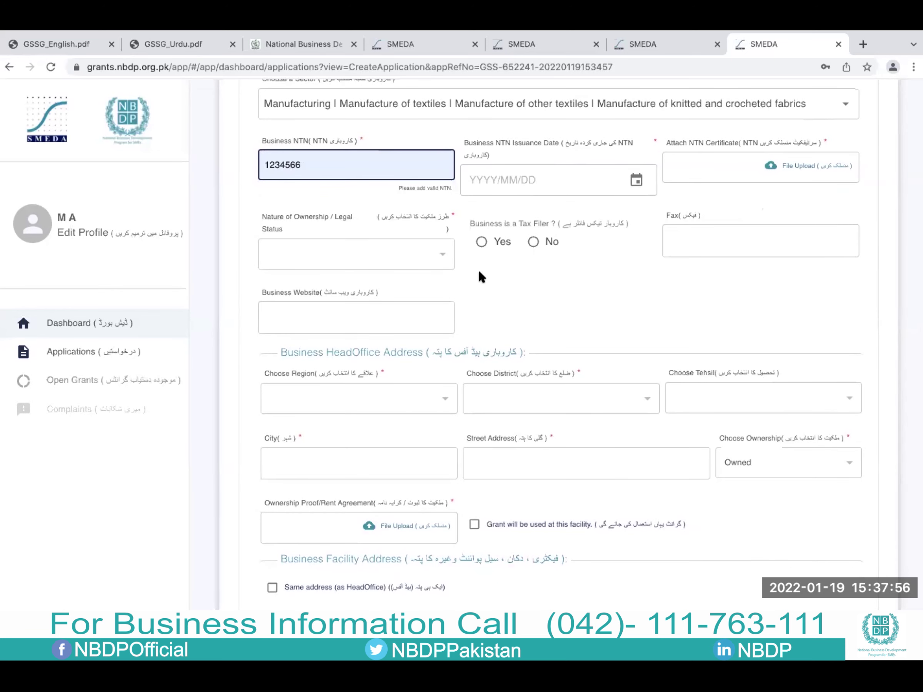
scroll(476, 268, down, 1)
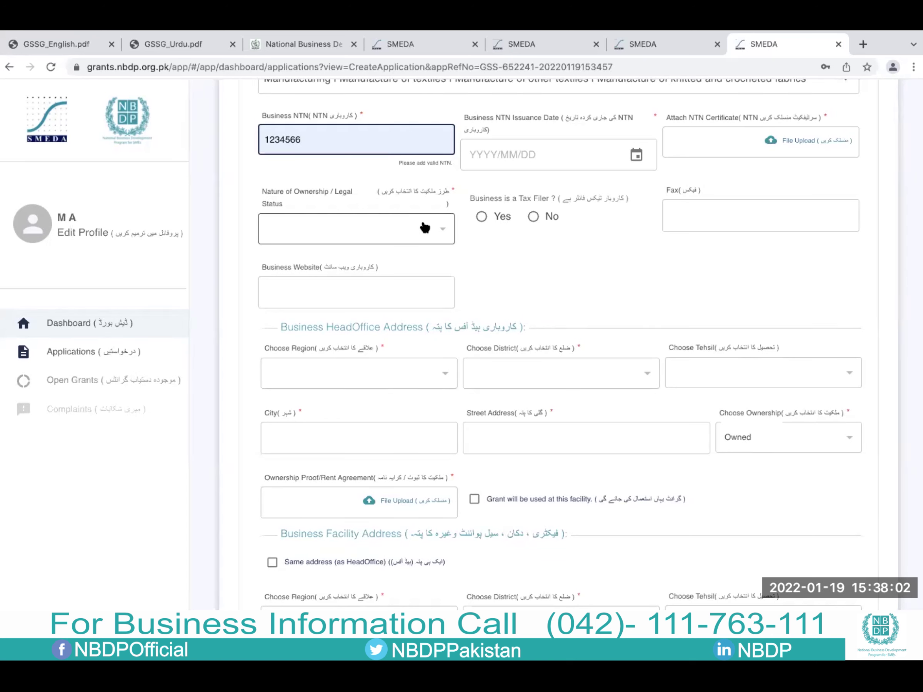
click(437, 233)
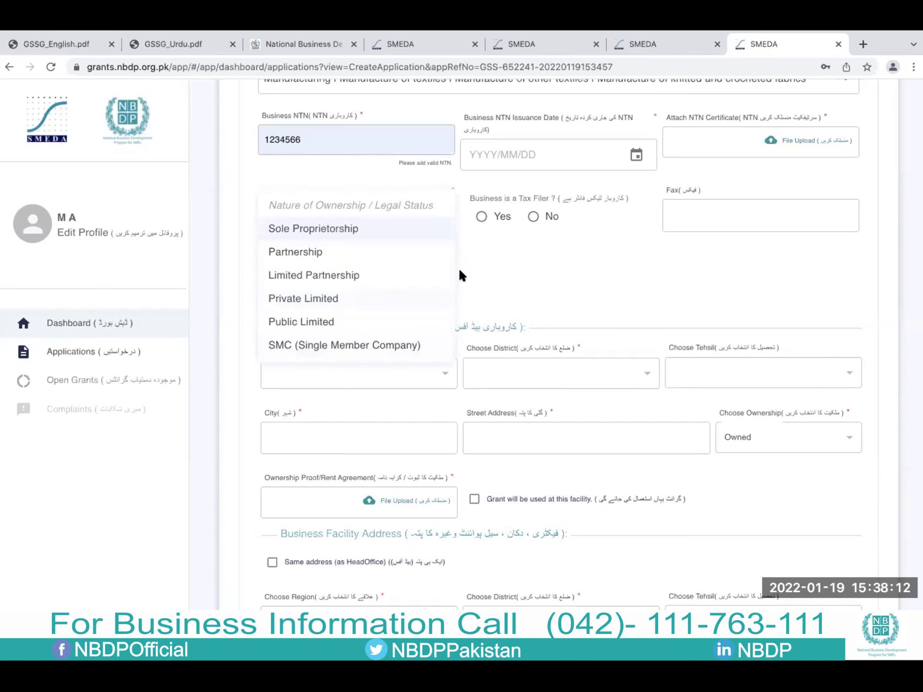
click(487, 252)
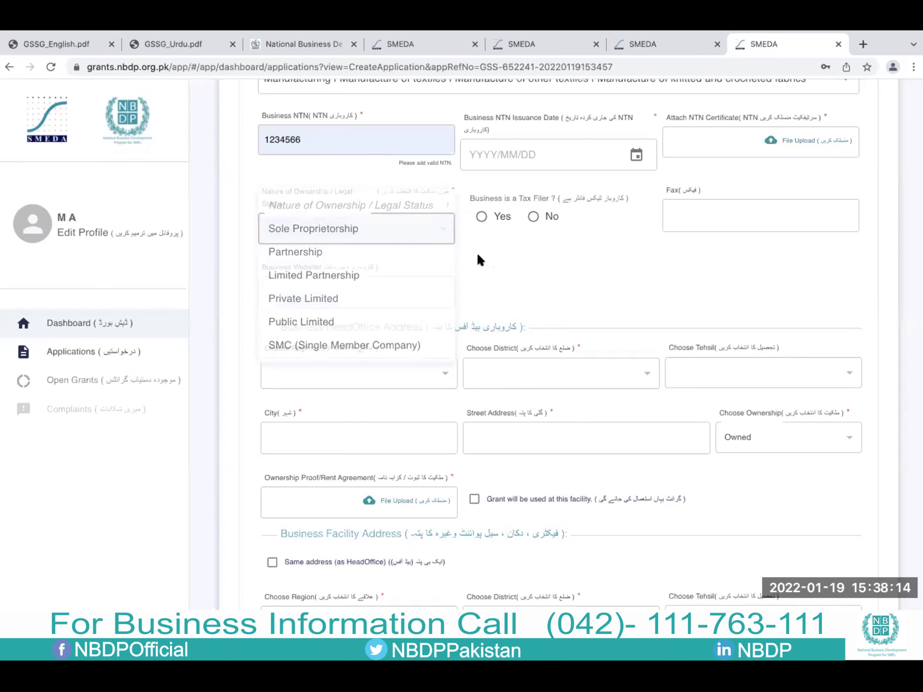
click(433, 228)
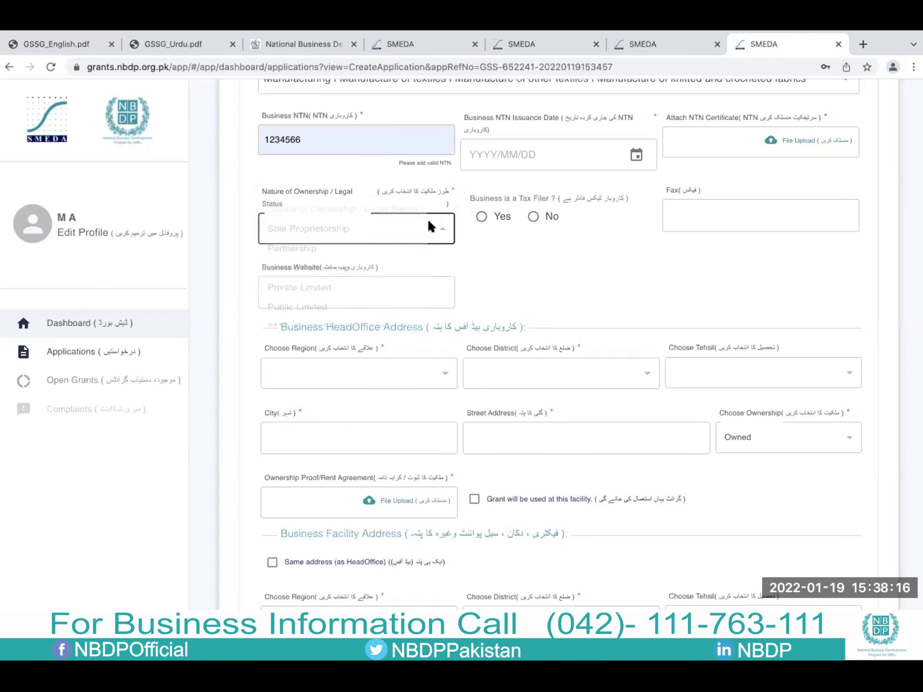
click(436, 229)
click(489, 242)
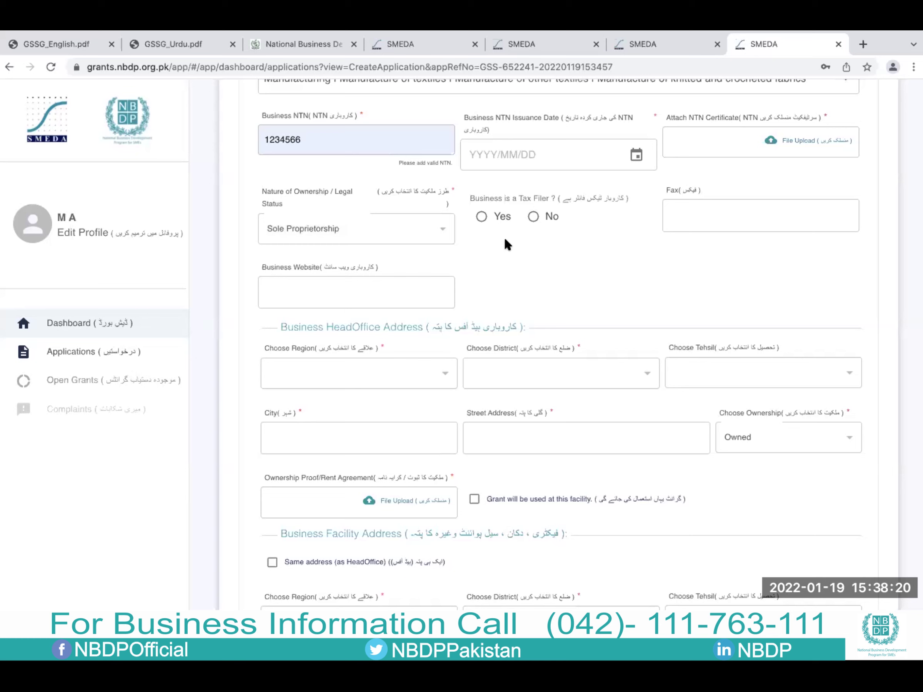
Step: Answer the business tax filer question with No, and switch the answer to Yes
scroll(505, 238, down, 1)
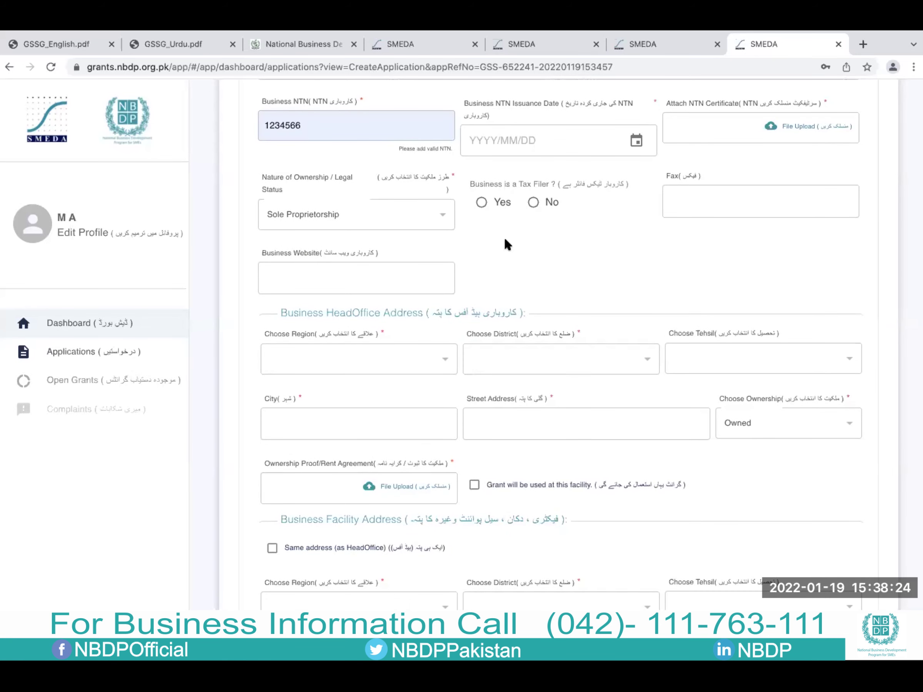
click(534, 202)
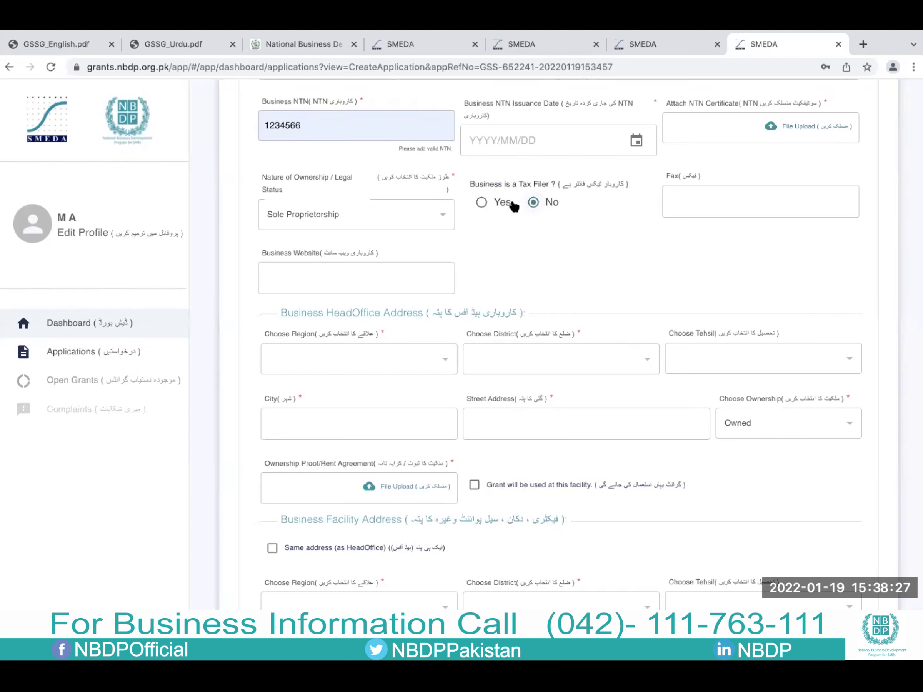
click(482, 202)
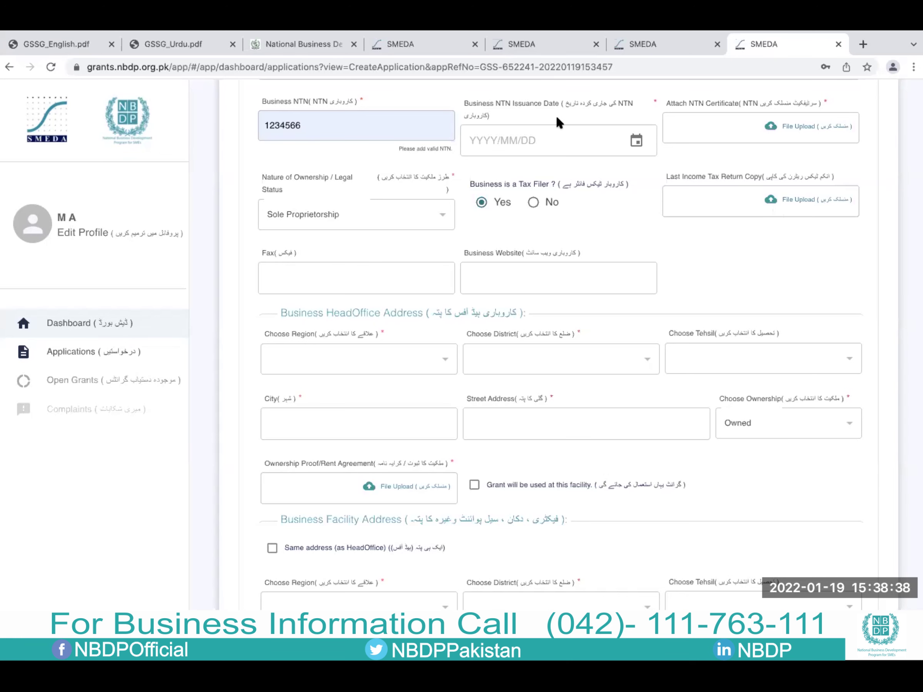
scroll(798, 206, down, 1)
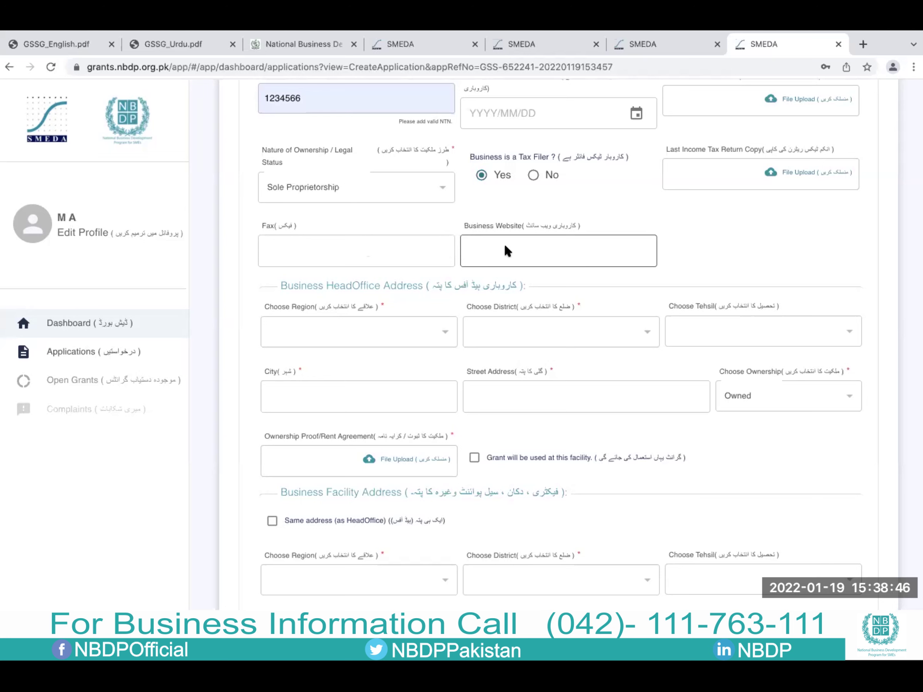
Step: Set the region of the Business HeadOffice Address to Punjab
scroll(534, 240, down, 2)
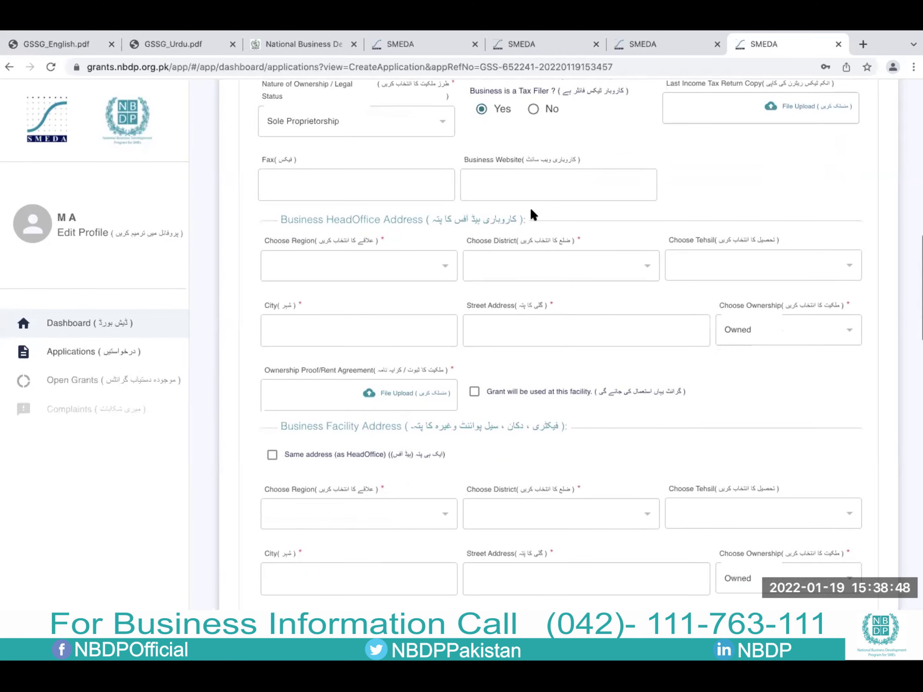
scroll(714, 188, down, 1)
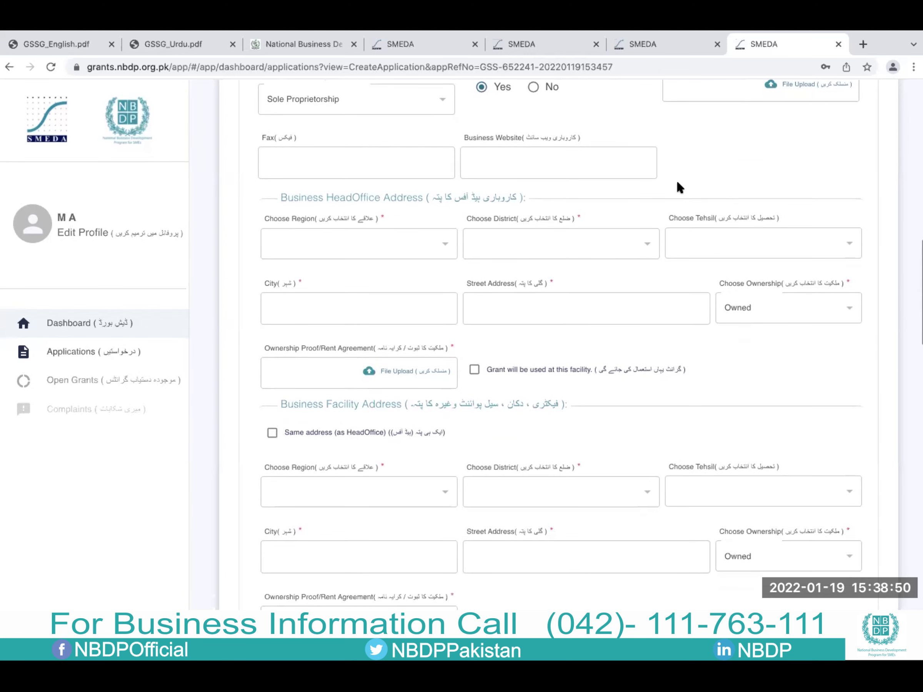
scroll(683, 157, down, 2)
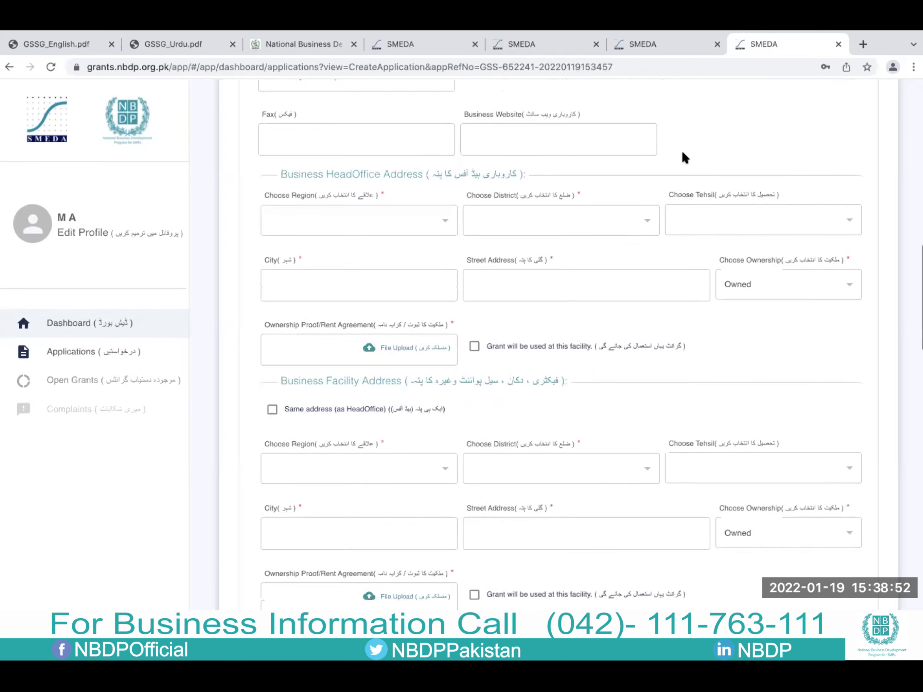
scroll(681, 150, down, 2)
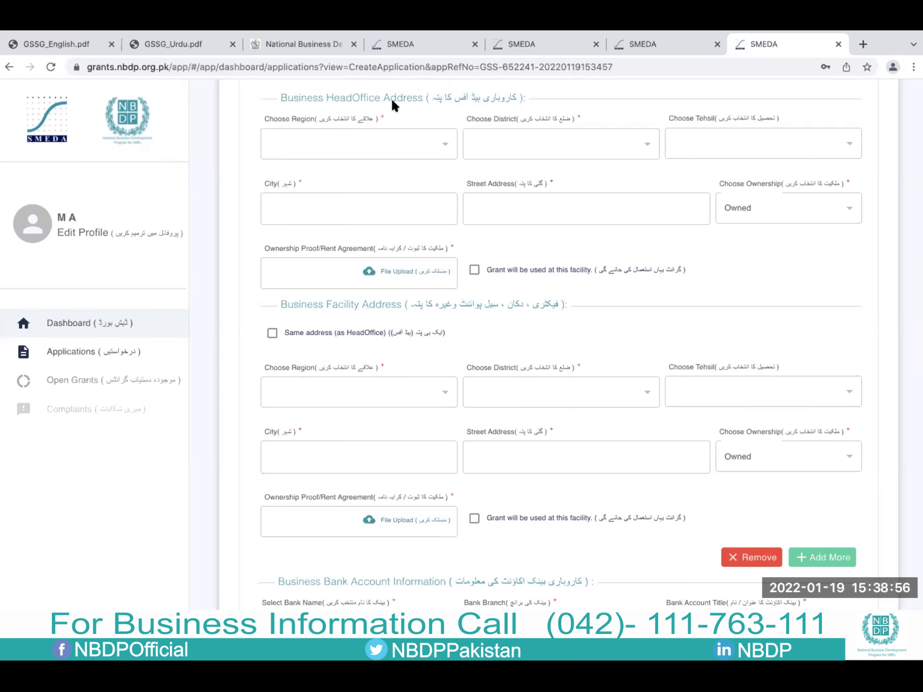
scroll(391, 97, down, 1)
scroll(339, 323, up, 1)
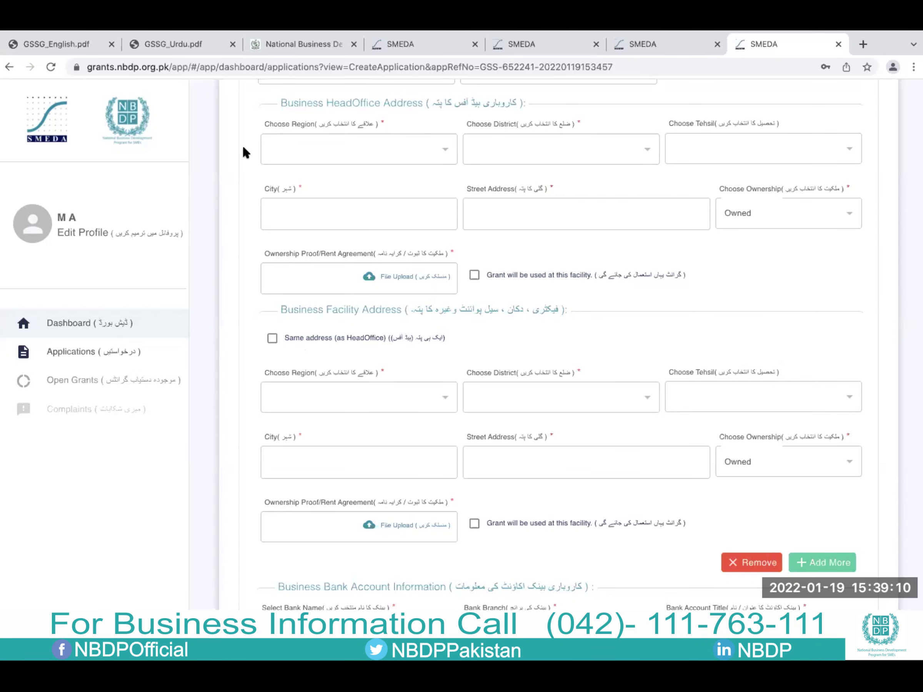
scroll(244, 152, up, 1)
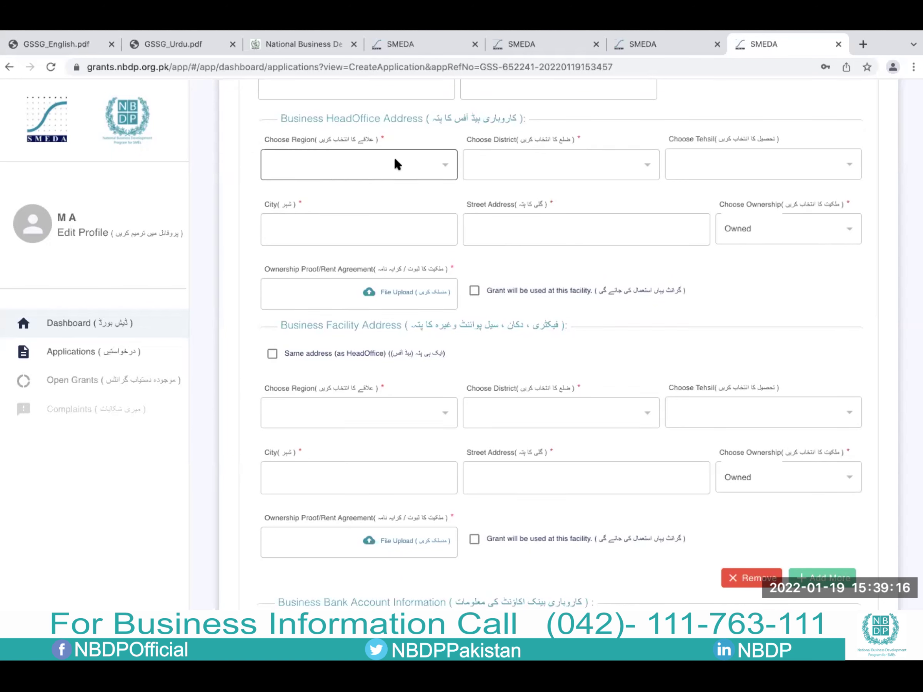
click(440, 163)
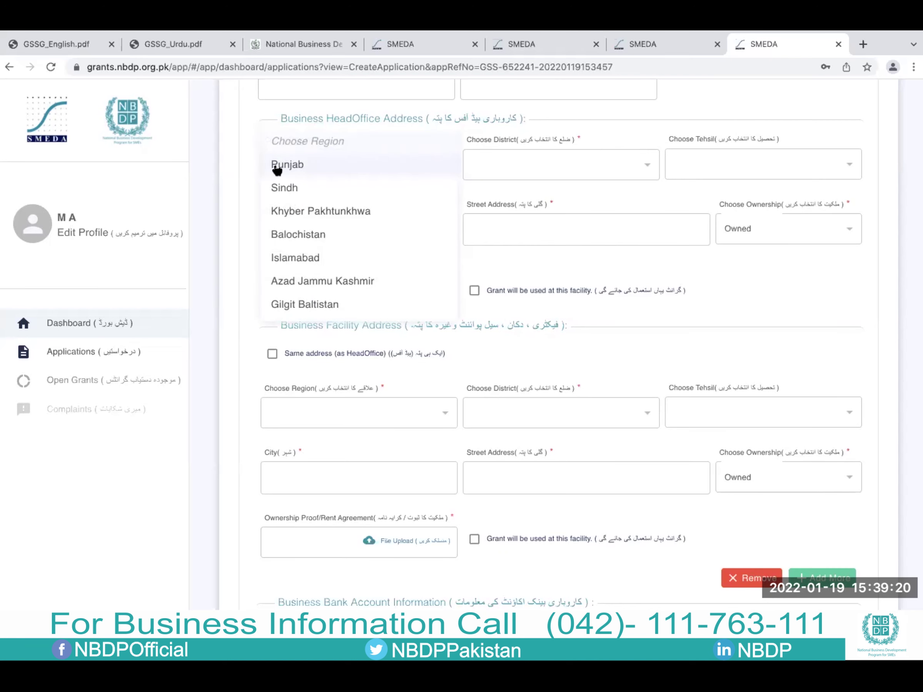
click(232, 174)
click(414, 167)
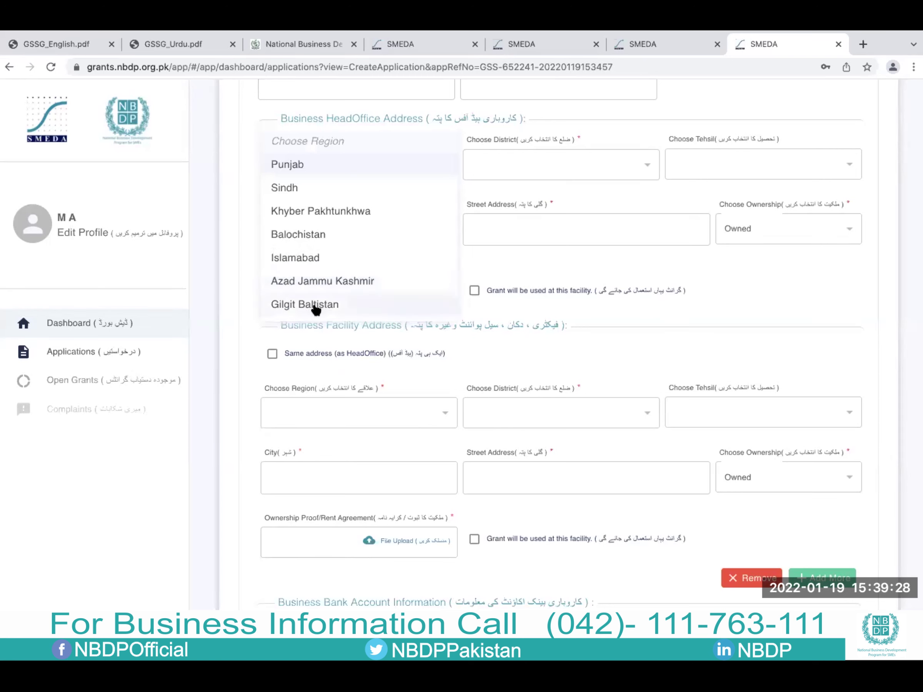
click(476, 259)
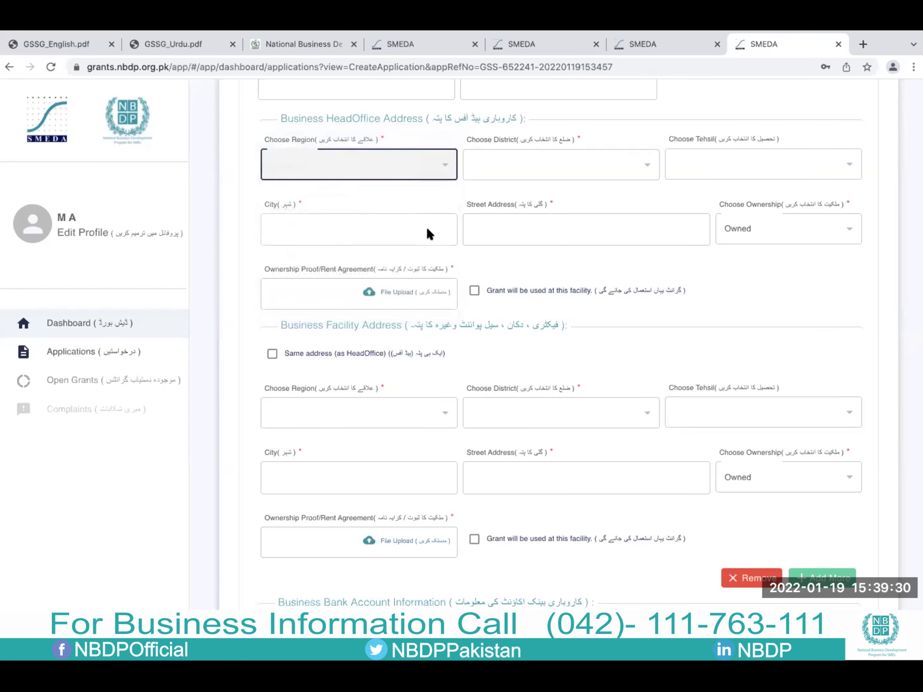
click(352, 176)
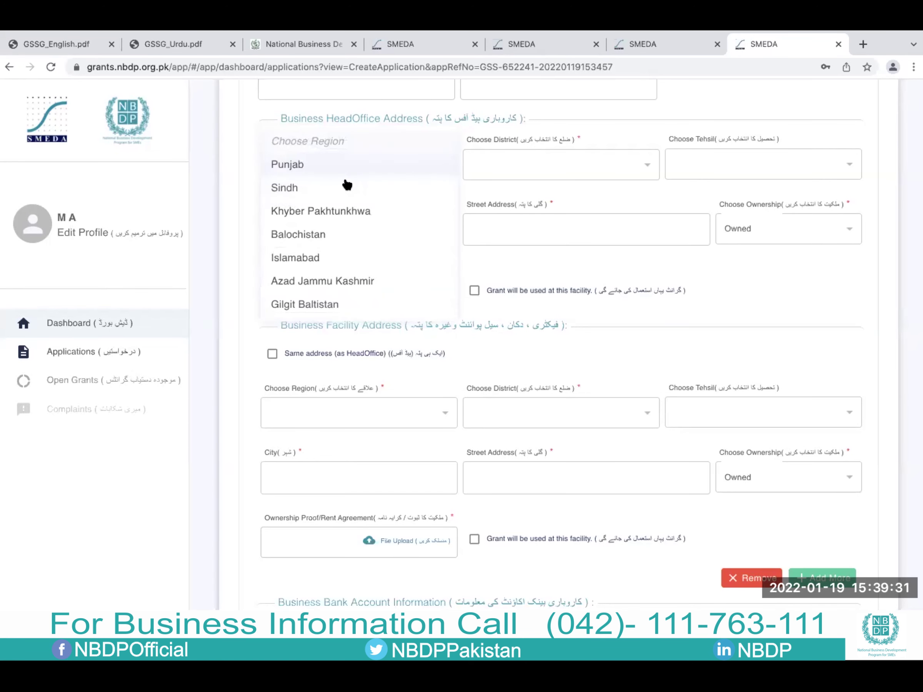
click(366, 174)
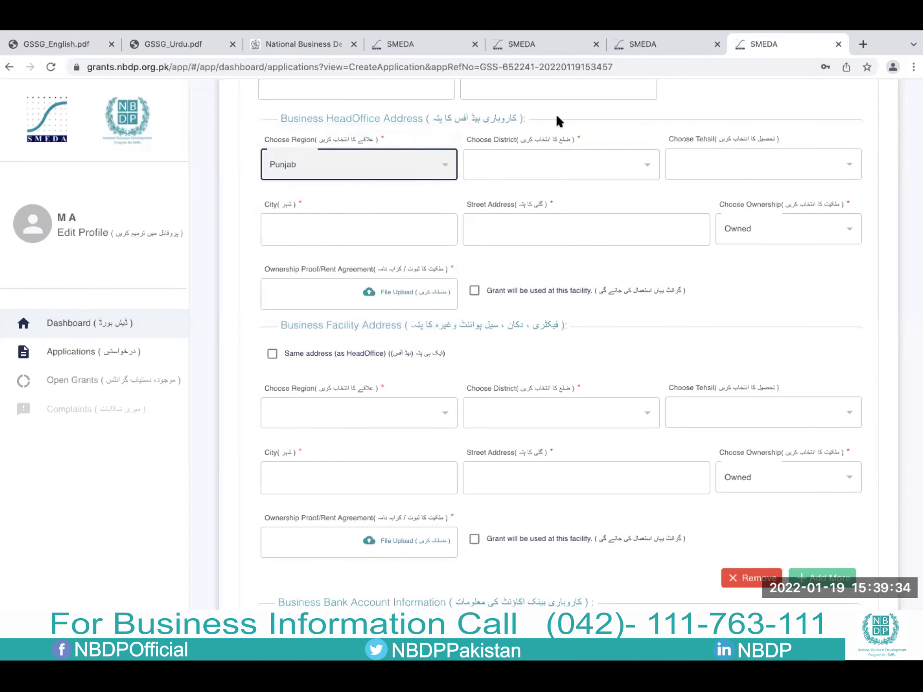
Step: Set the head office district to Lahore and its tehsil to LAHORE CANTT
click(612, 164)
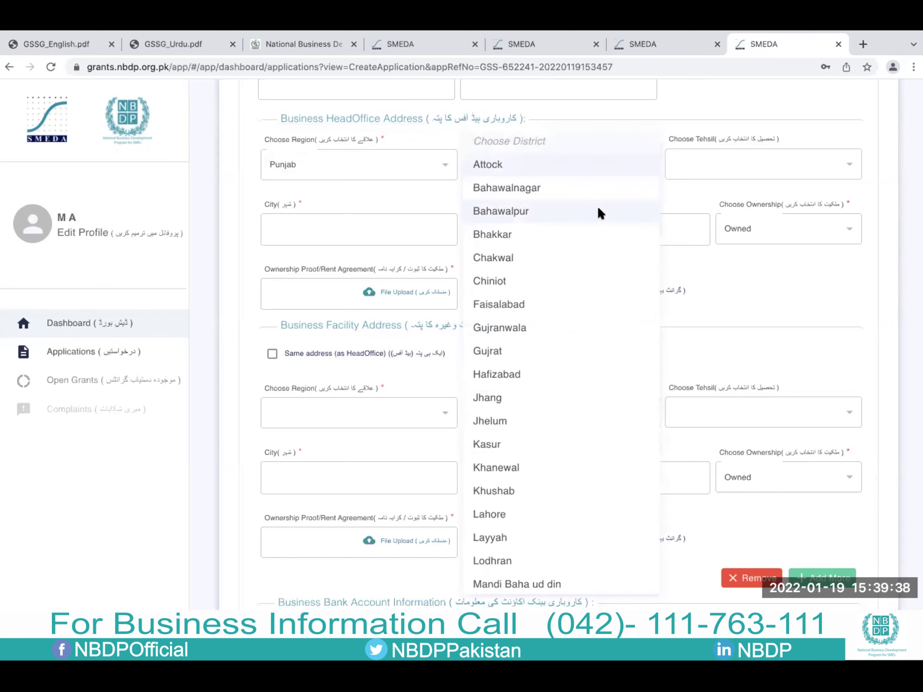
scroll(524, 377, down, 3)
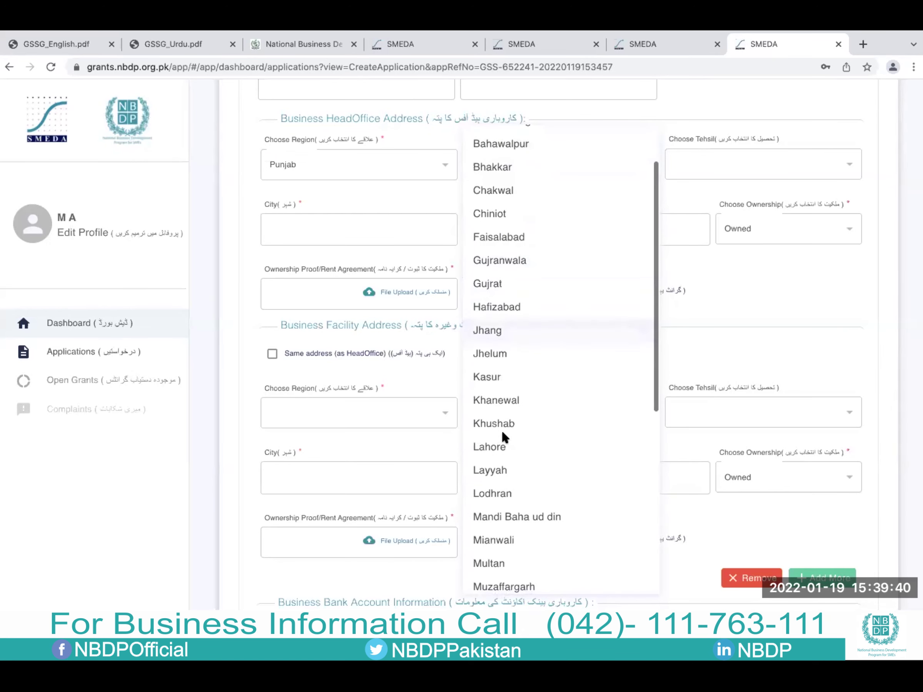
click(496, 447)
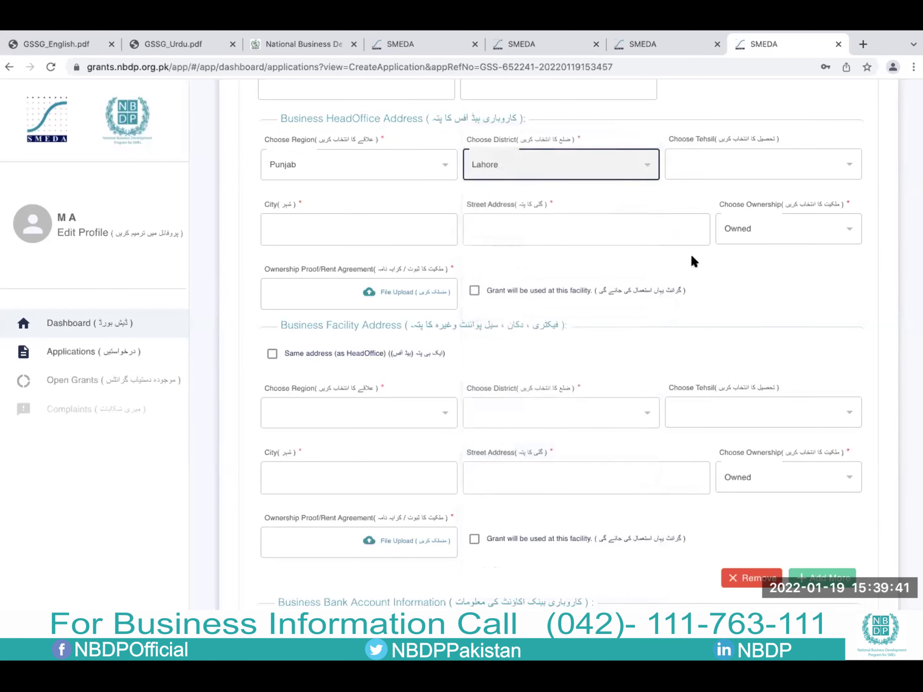
click(725, 176)
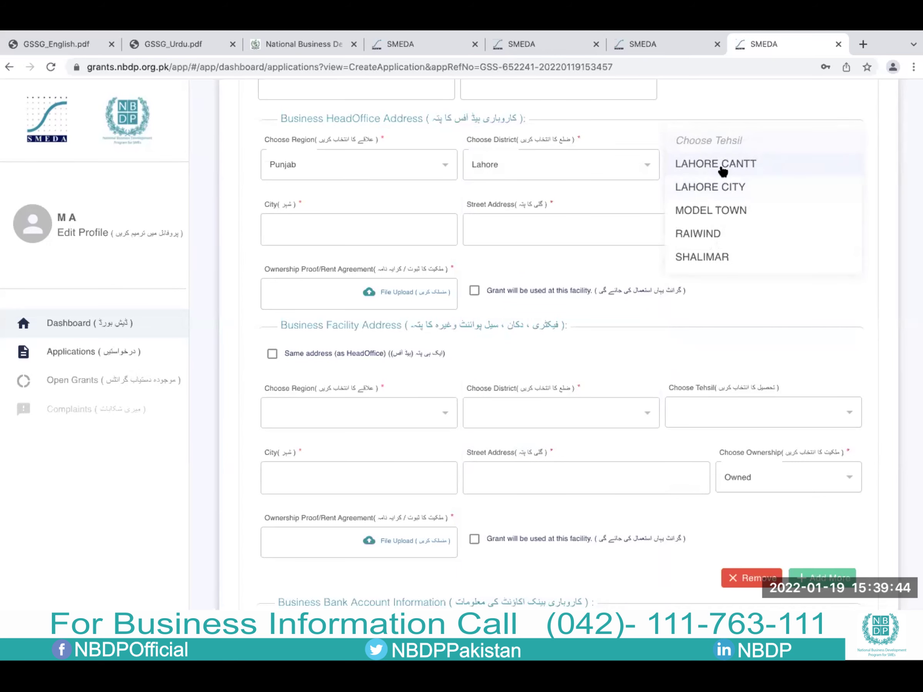
click(722, 170)
Step: Set the ownership of the head office address to Rented, leaving its city and street address blank
click(372, 243)
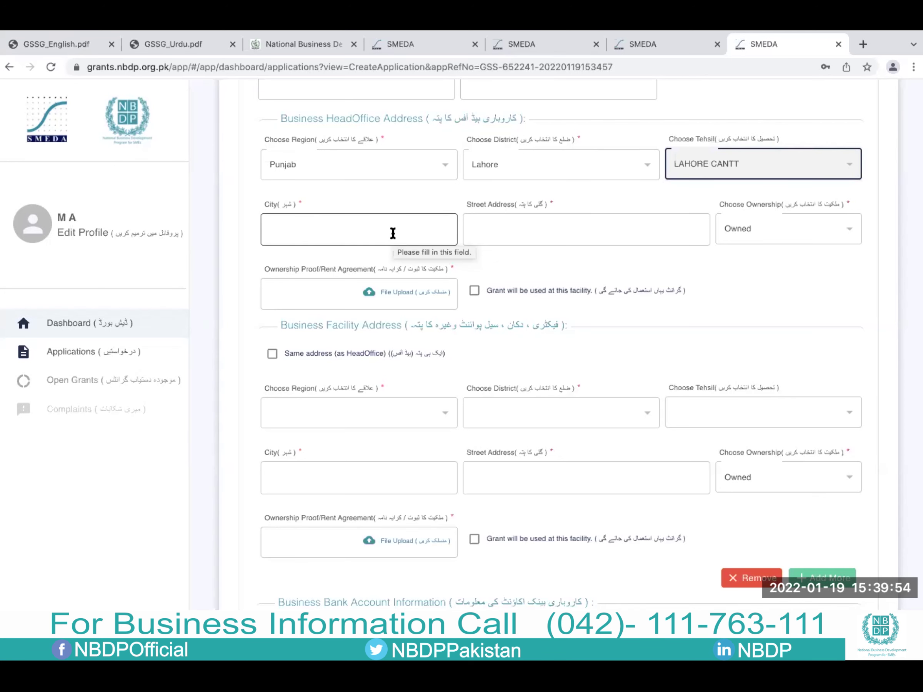
click(542, 239)
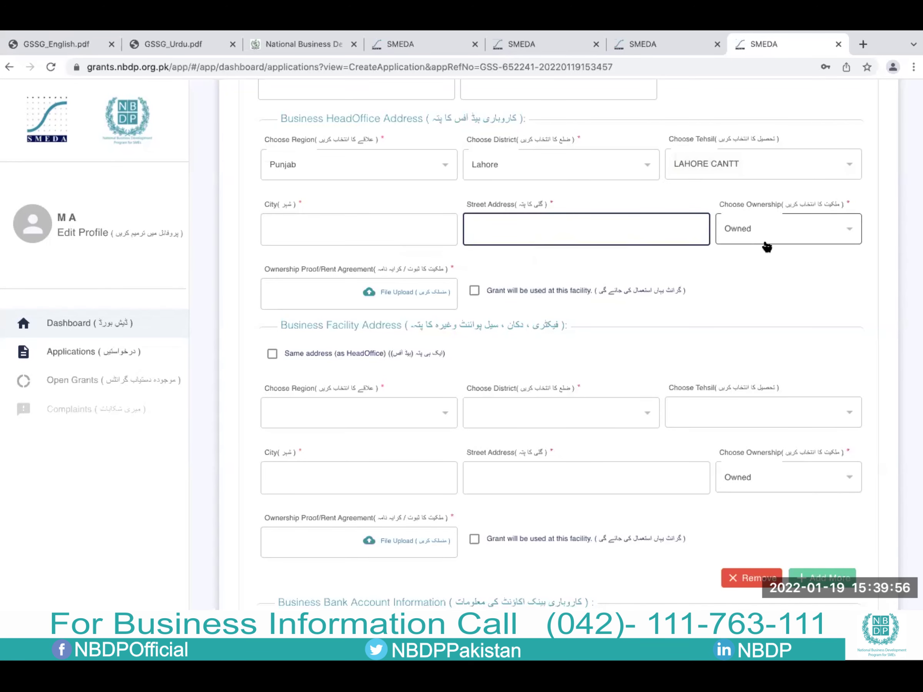
scroll(766, 261, down, 1)
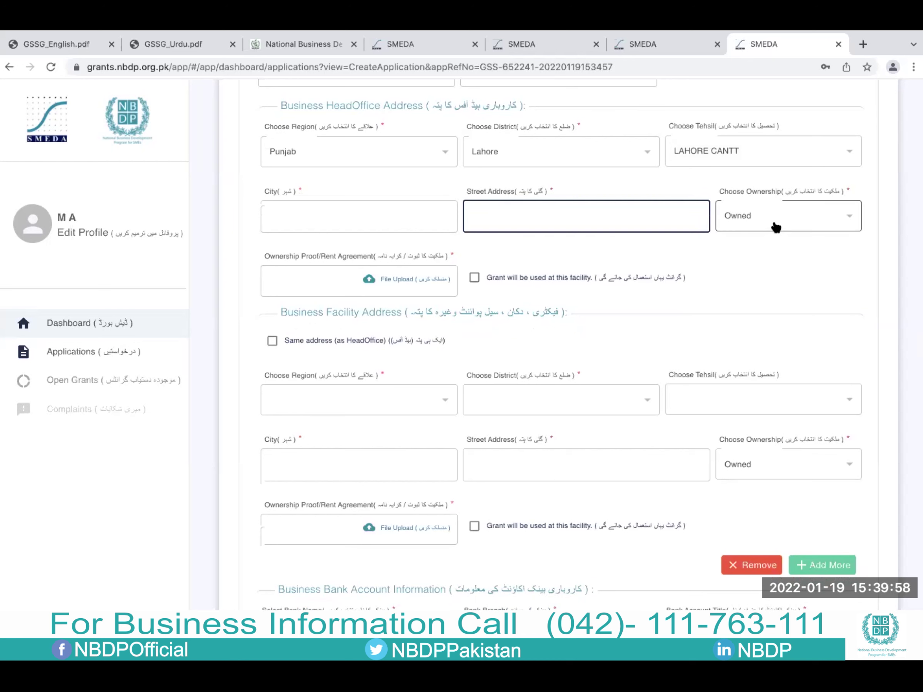
click(776, 227)
click(689, 260)
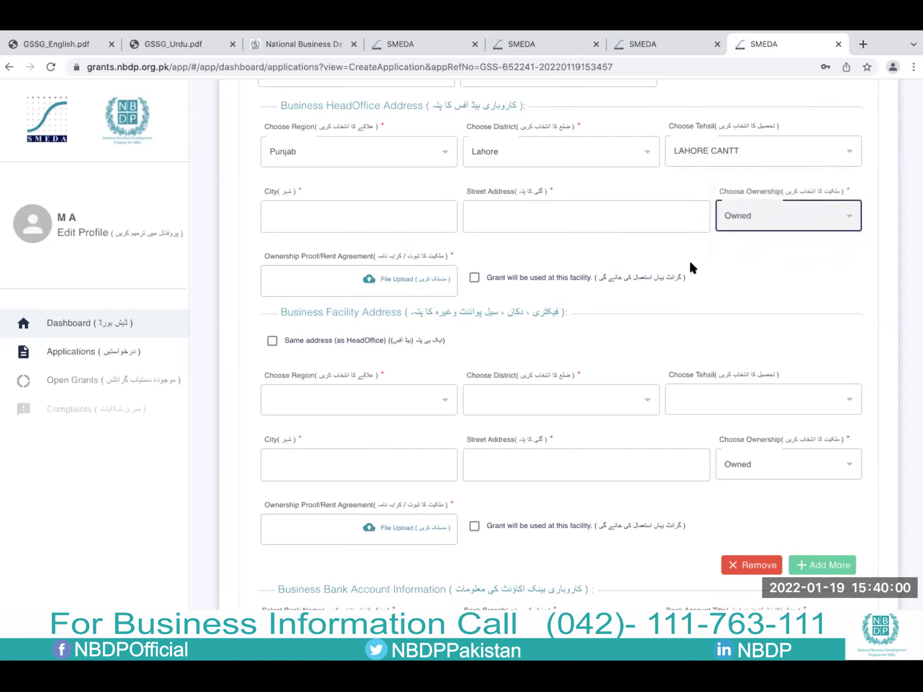
click(753, 227)
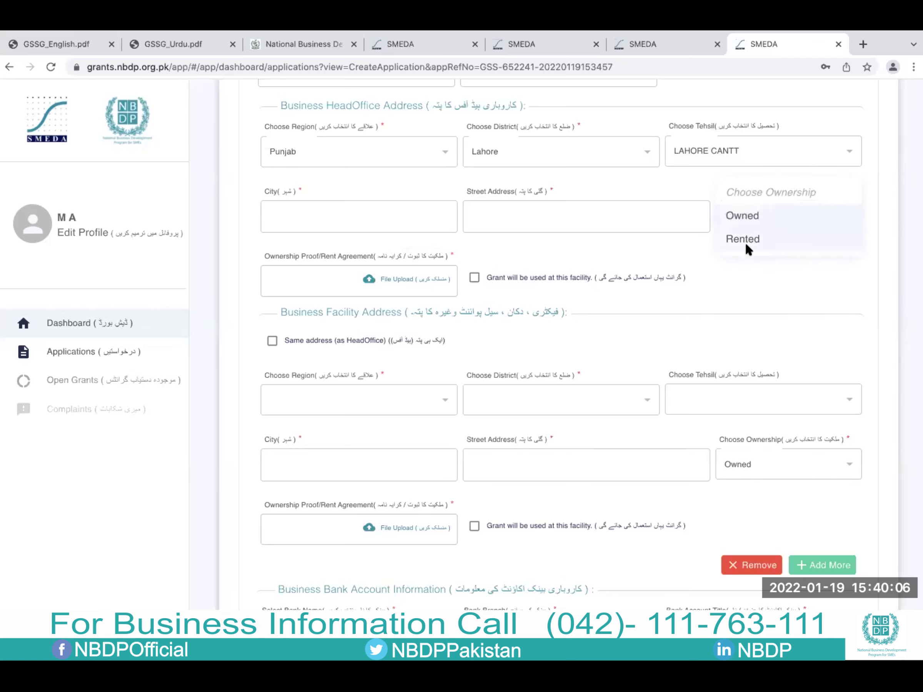
click(732, 261)
click(752, 214)
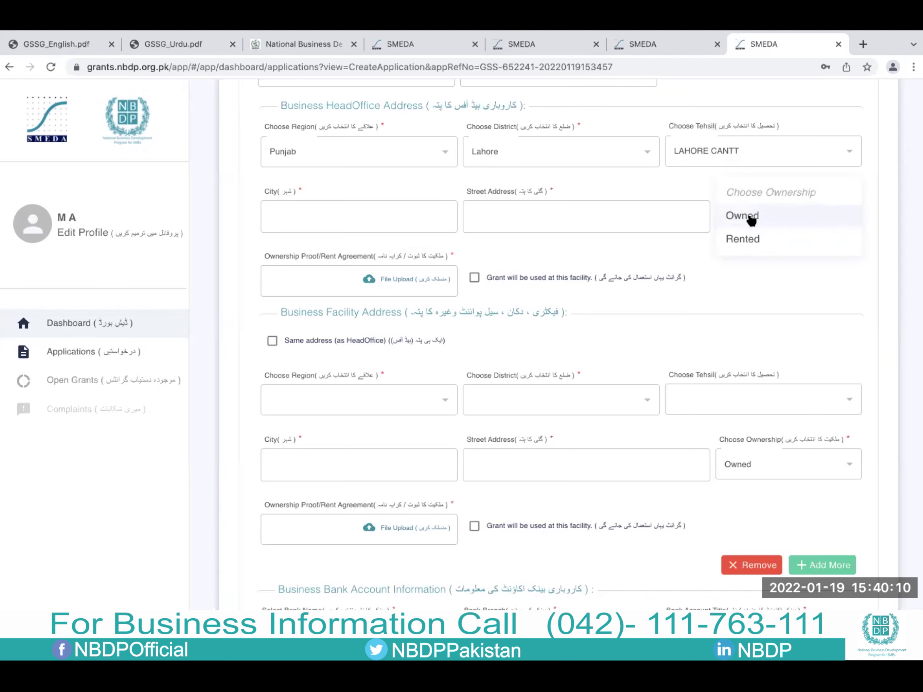
click(743, 240)
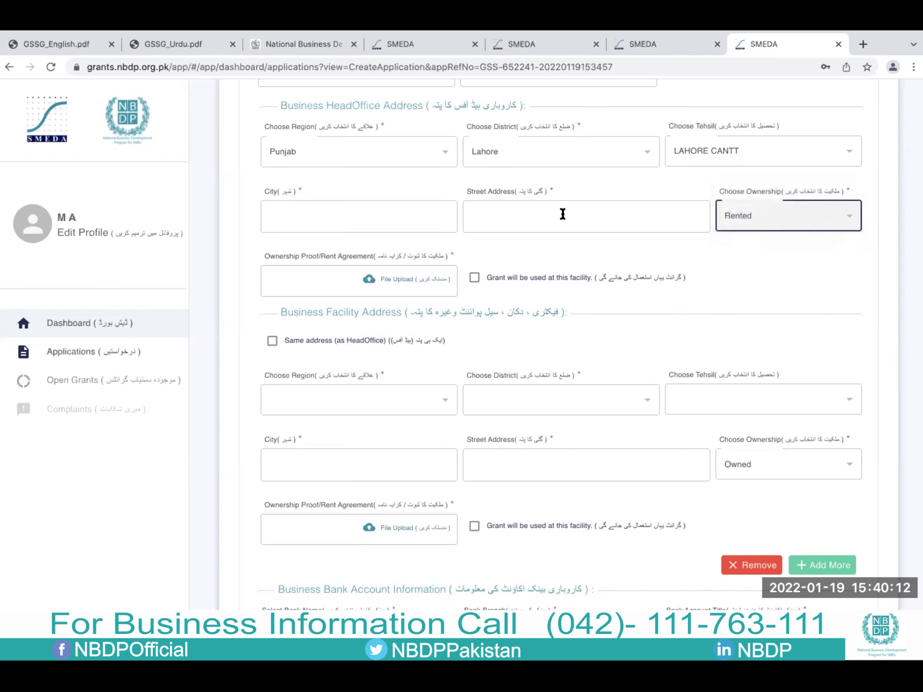
Step: Mark the Business Facility Address as the facility where the grant will be used
scroll(418, 235, down, 1)
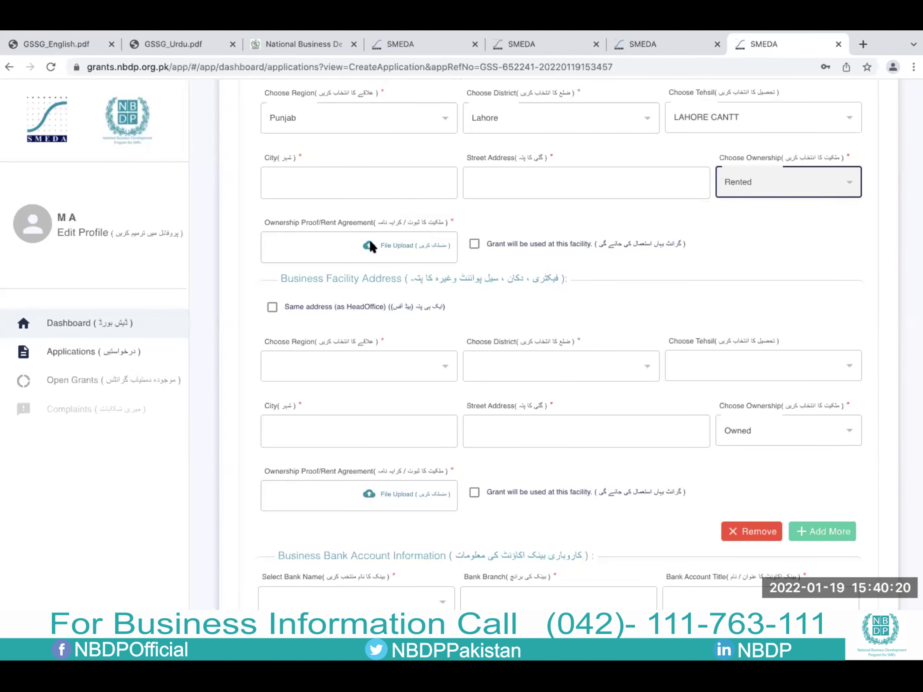
scroll(501, 237, down, 2)
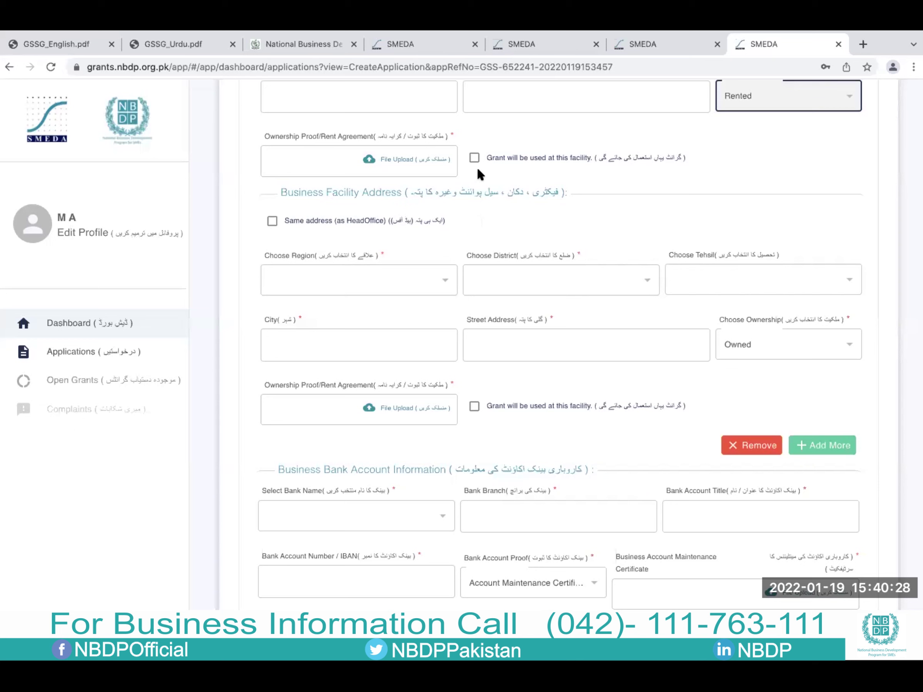
scroll(476, 168, down, 1)
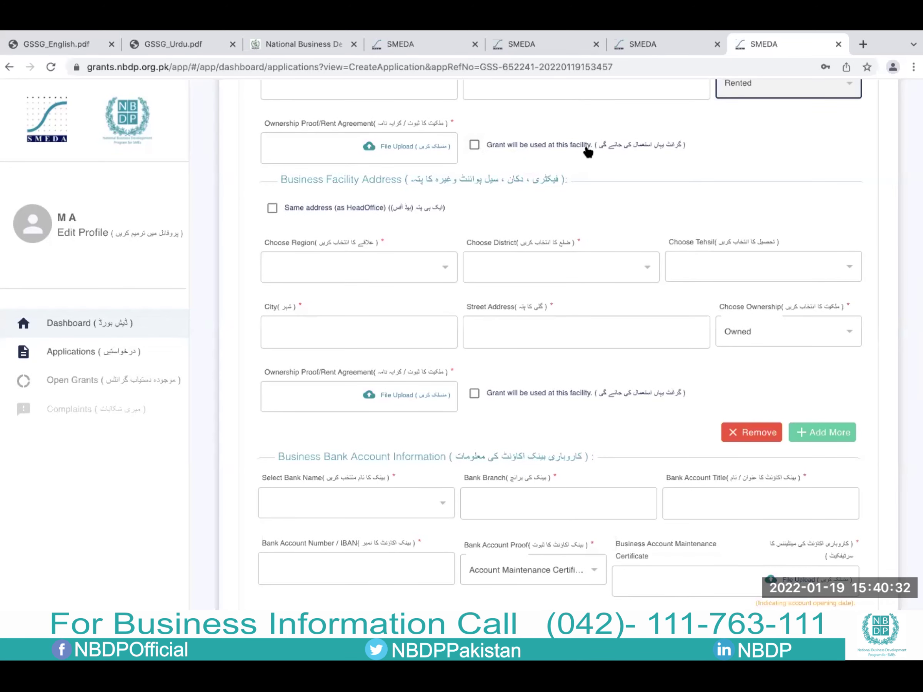
scroll(470, 167, up, 1)
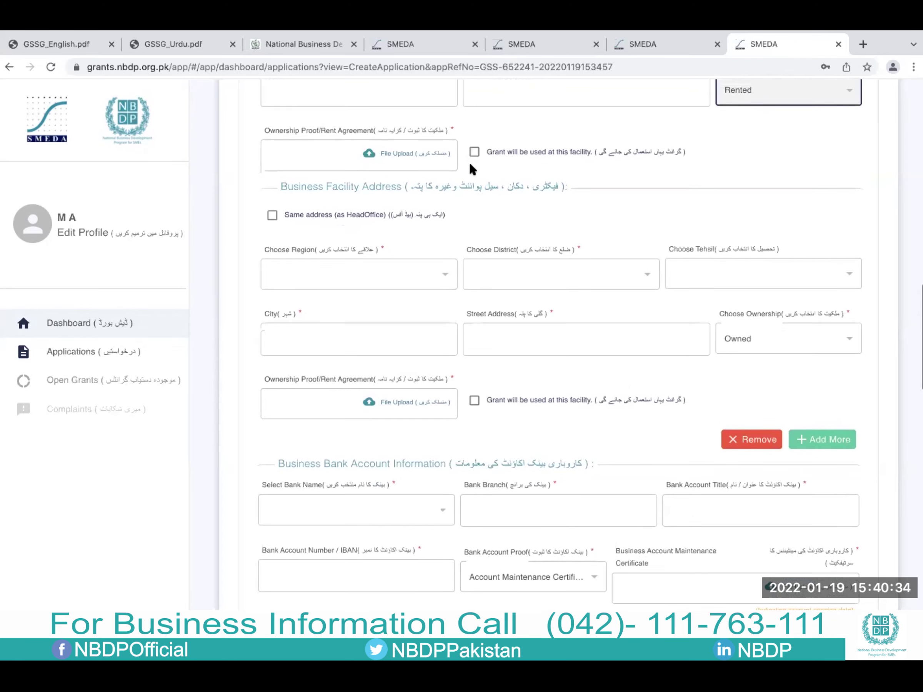
scroll(470, 165, up, 1)
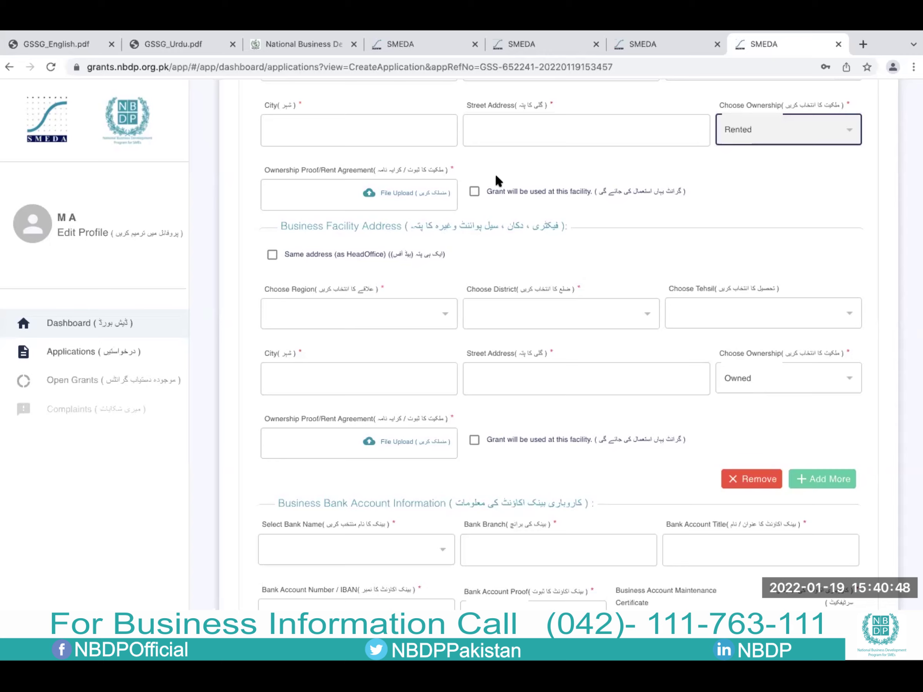
scroll(496, 178, down, 1)
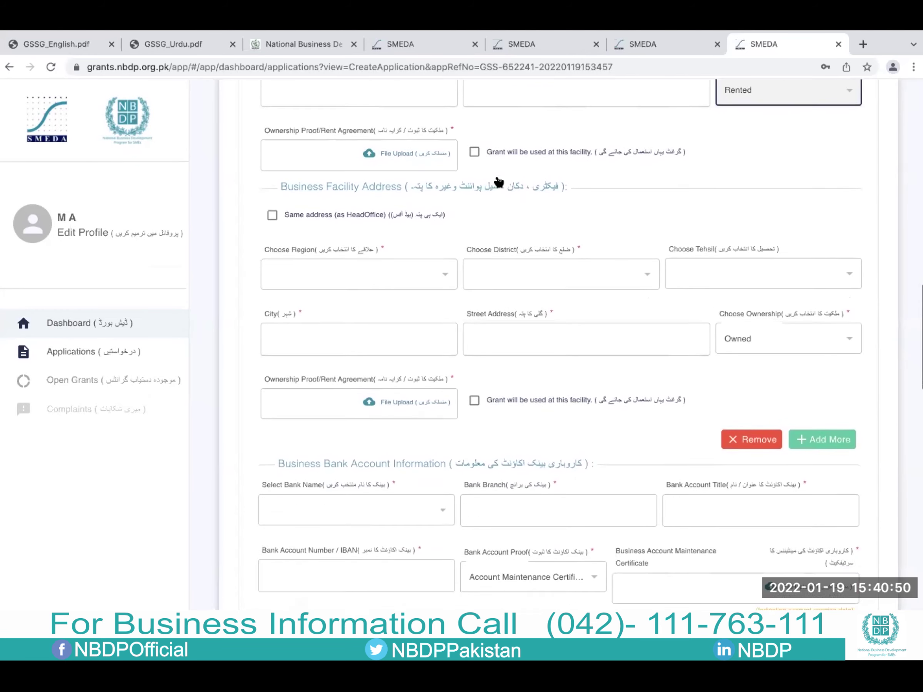
scroll(498, 182, down, 2)
click(476, 337)
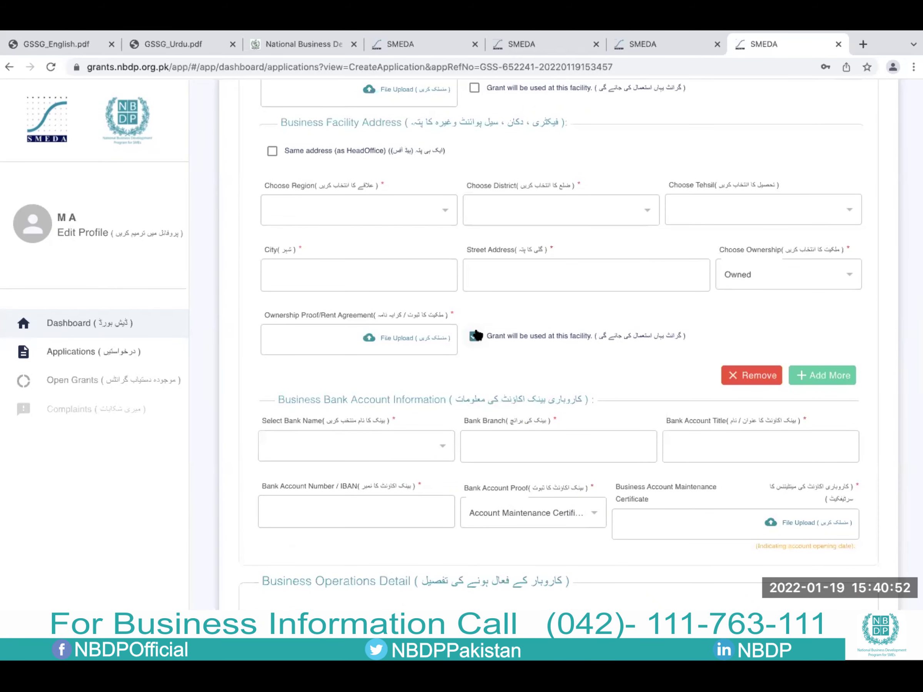
Step: Mark the Business HeadOffice Address as the facility where the grant will be used
scroll(484, 159, up, 2)
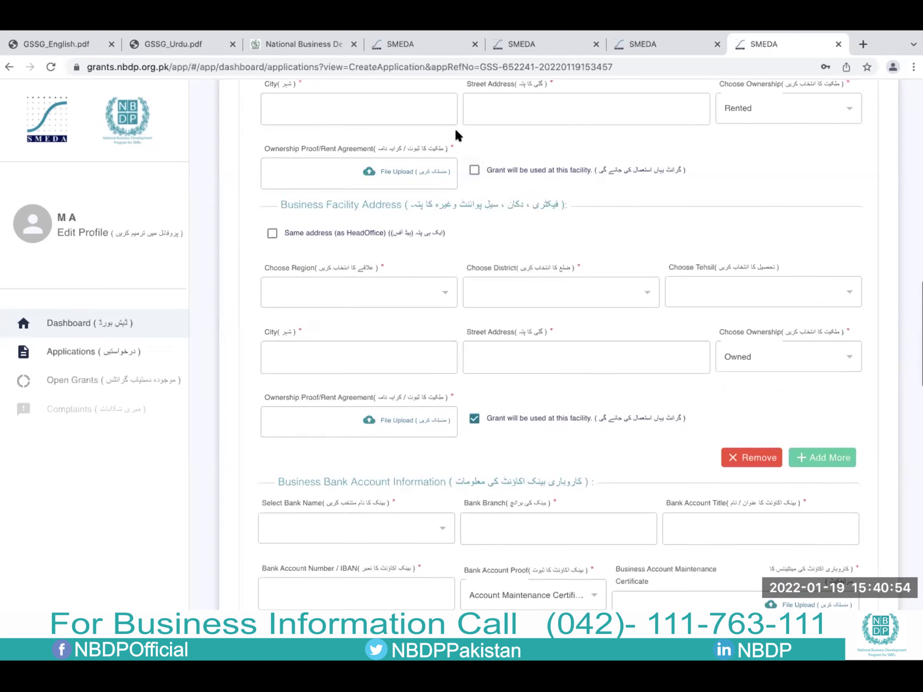
click(476, 170)
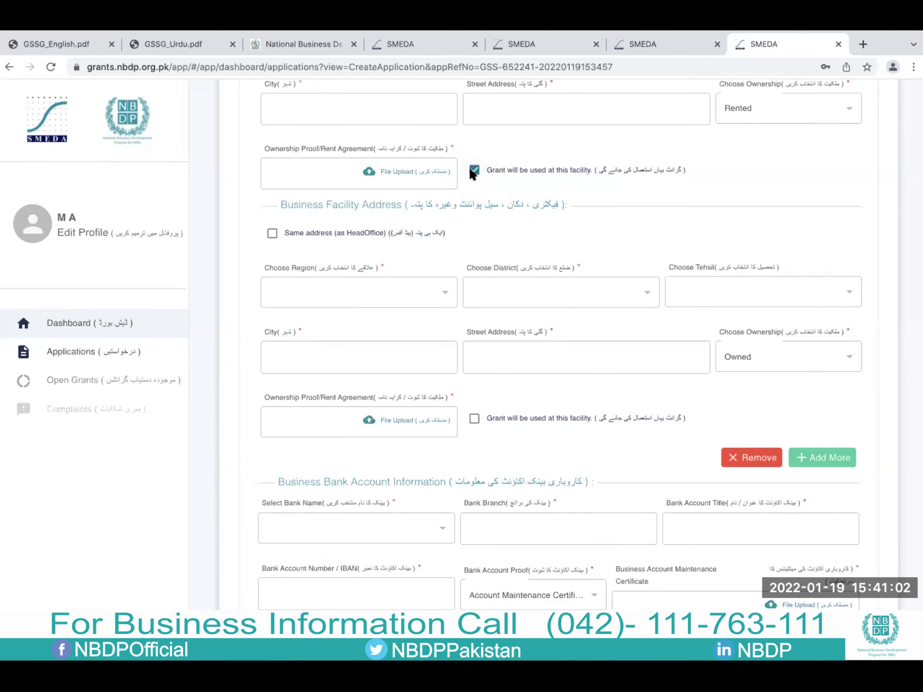
scroll(478, 187, up, 1)
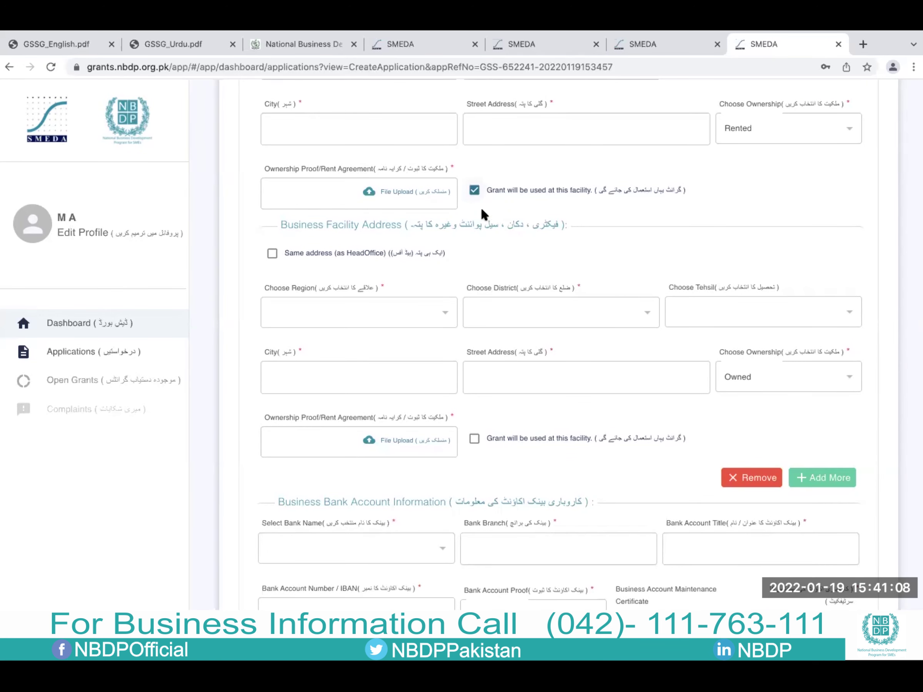
Step: Select Arif Habib Bank Ltd as the bank name in the Business Bank Account Information
scroll(488, 226, down, 3)
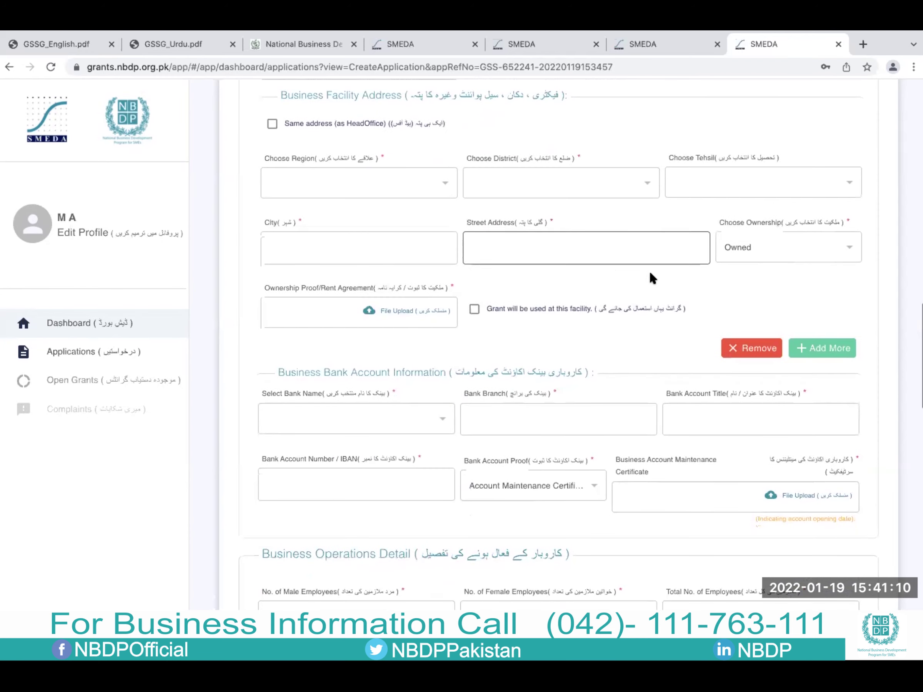
scroll(687, 266, down, 1)
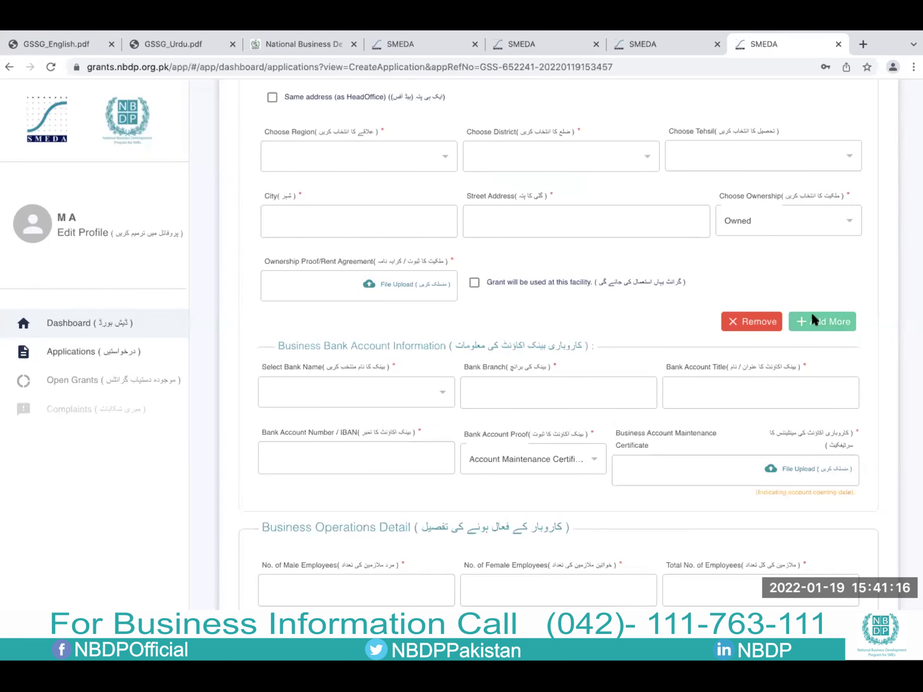
scroll(712, 286, down, 2)
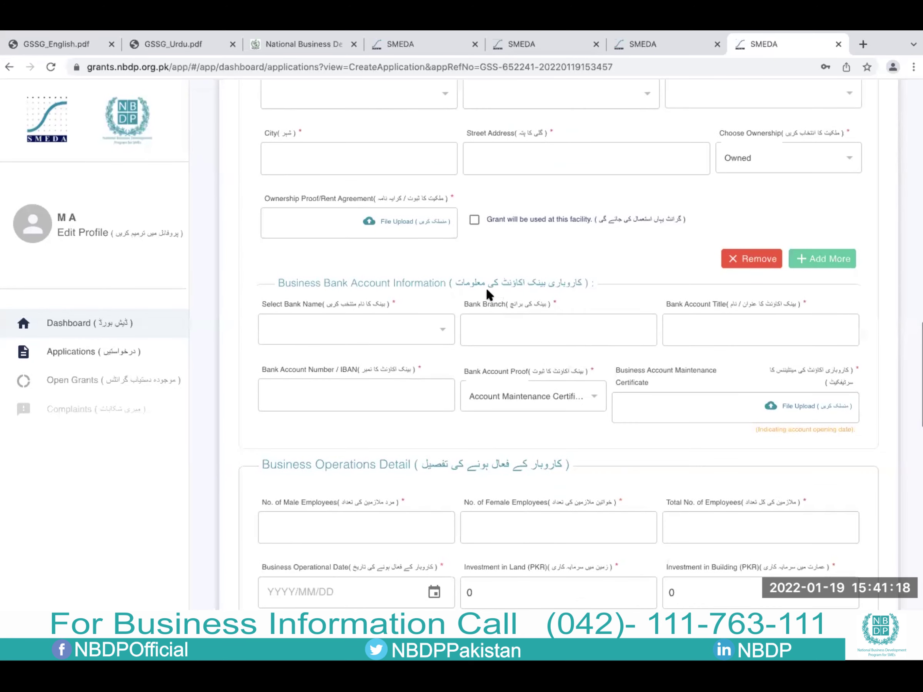
scroll(486, 287, down, 3)
scroll(487, 291, down, 2)
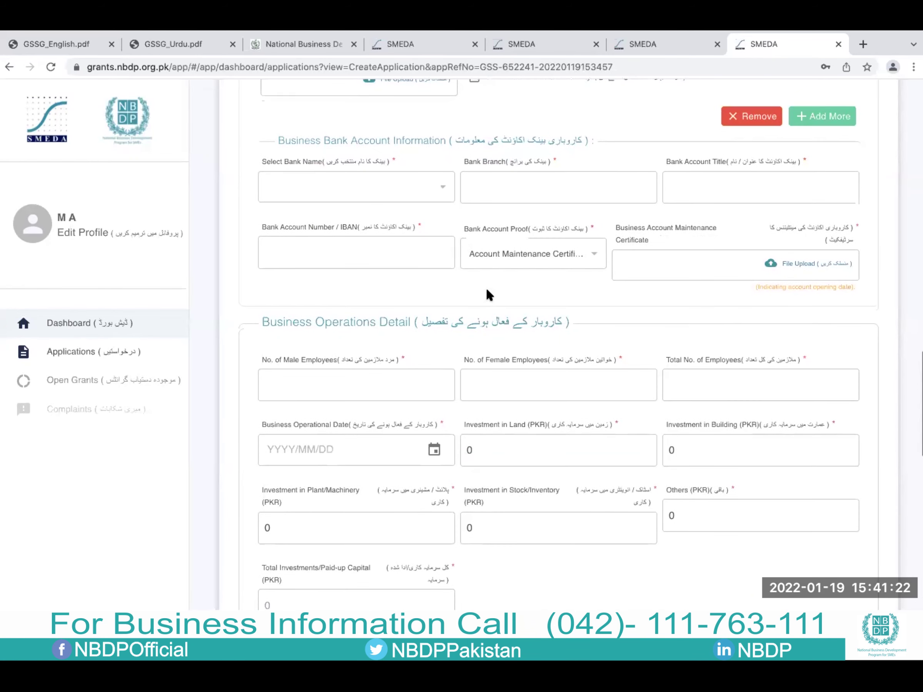
scroll(486, 287, up, 1)
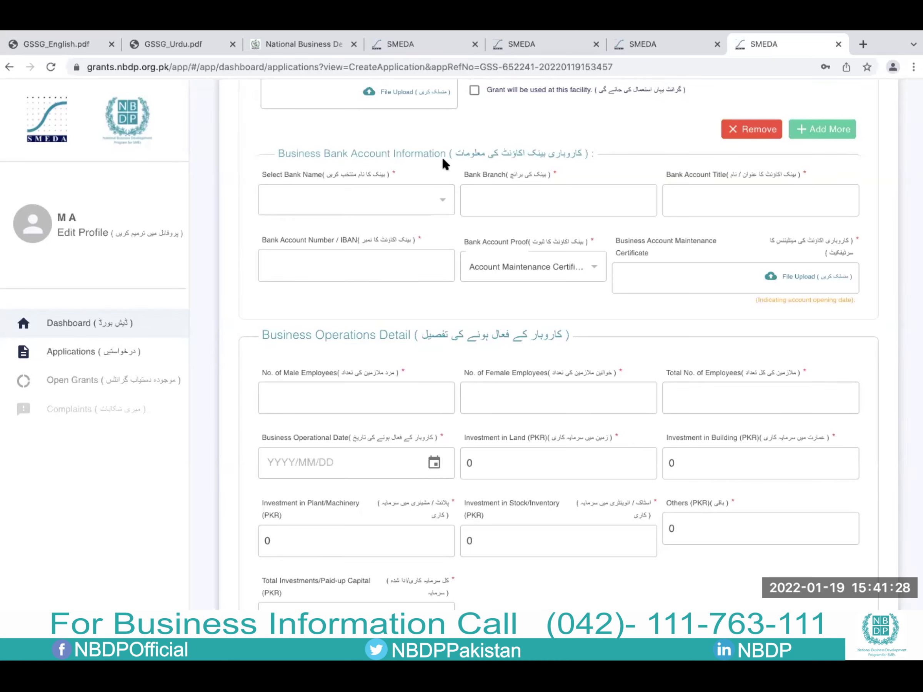
click(427, 201)
scroll(329, 310, down, 2)
scroll(331, 308, up, 2)
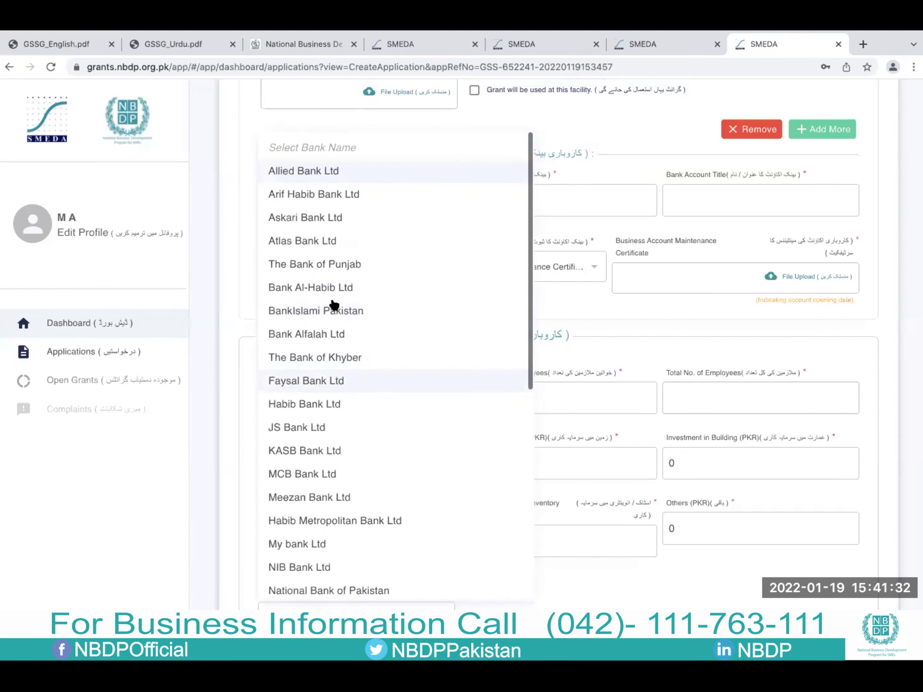
click(484, 113)
Step: Enter Wahdath Road as the bank branch, leaving the account title and account number blank
click(523, 200)
text(Wahdath Road)
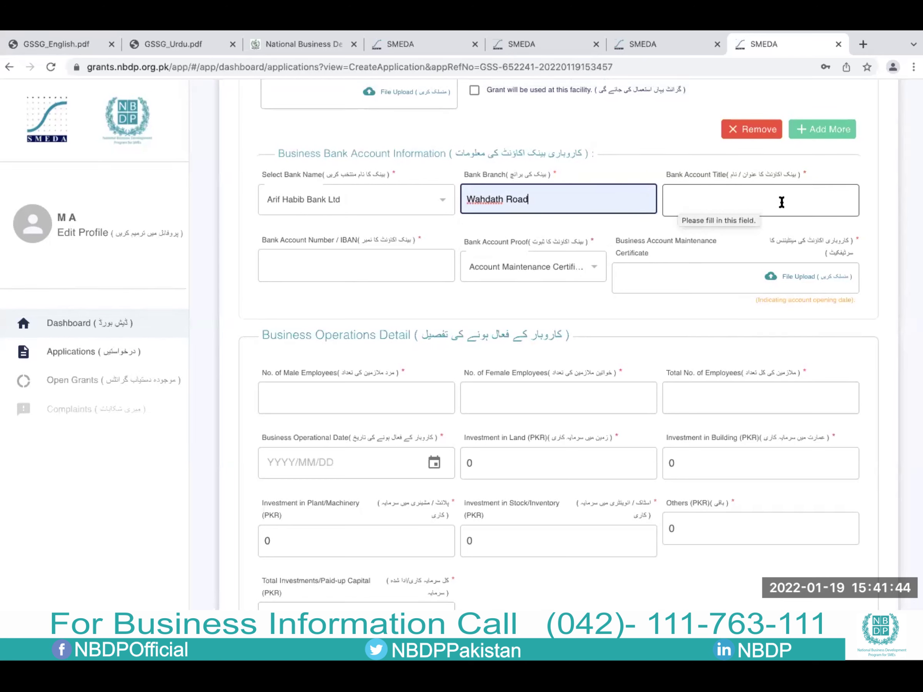
click(381, 259)
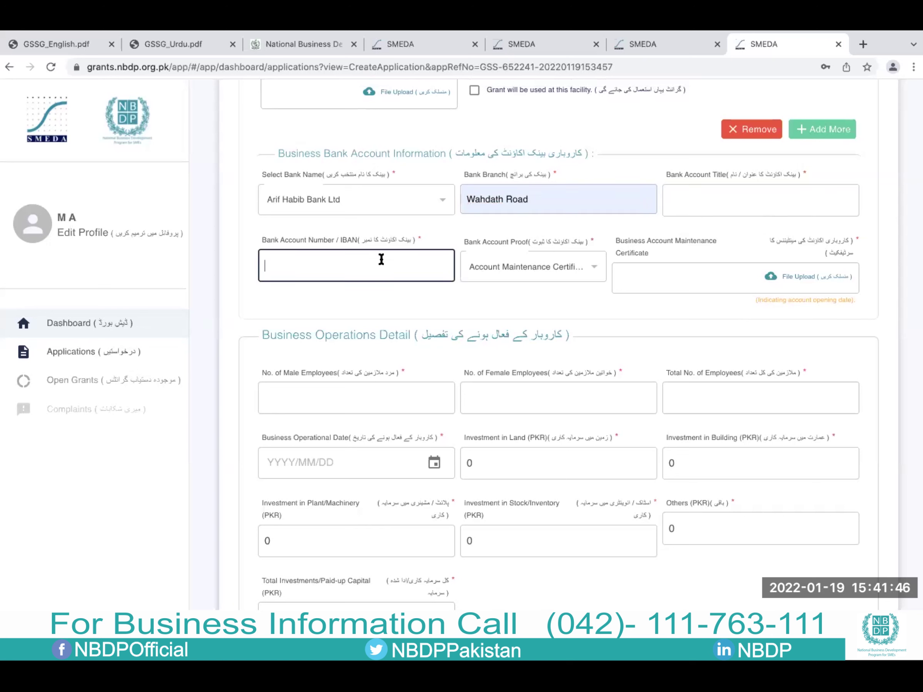
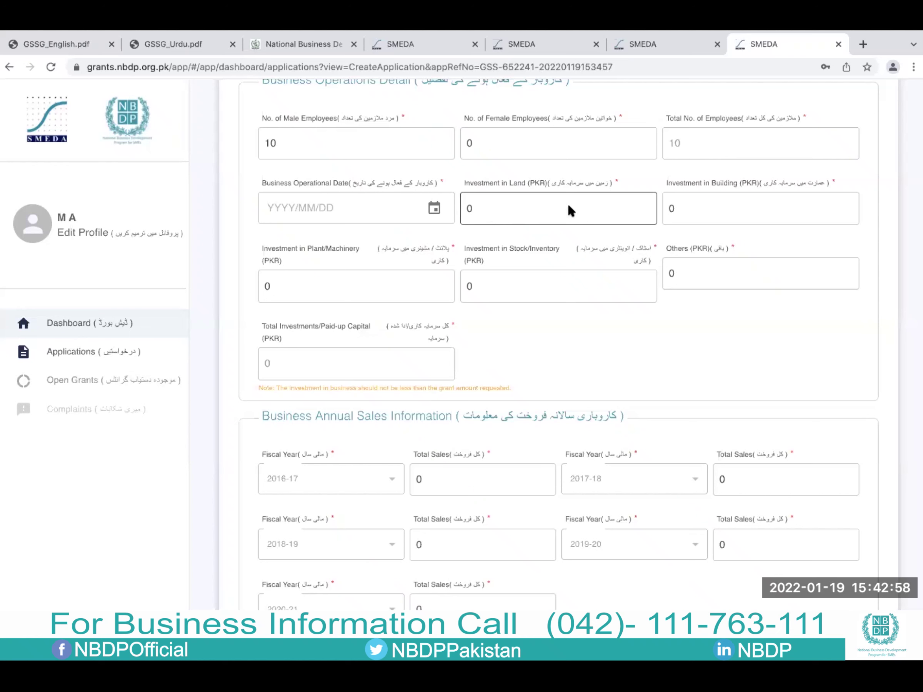
Step: Set the Investment in Stock/Inventory to 1,000,000 PKR, leaving the other investment amounts at 0
click(707, 212)
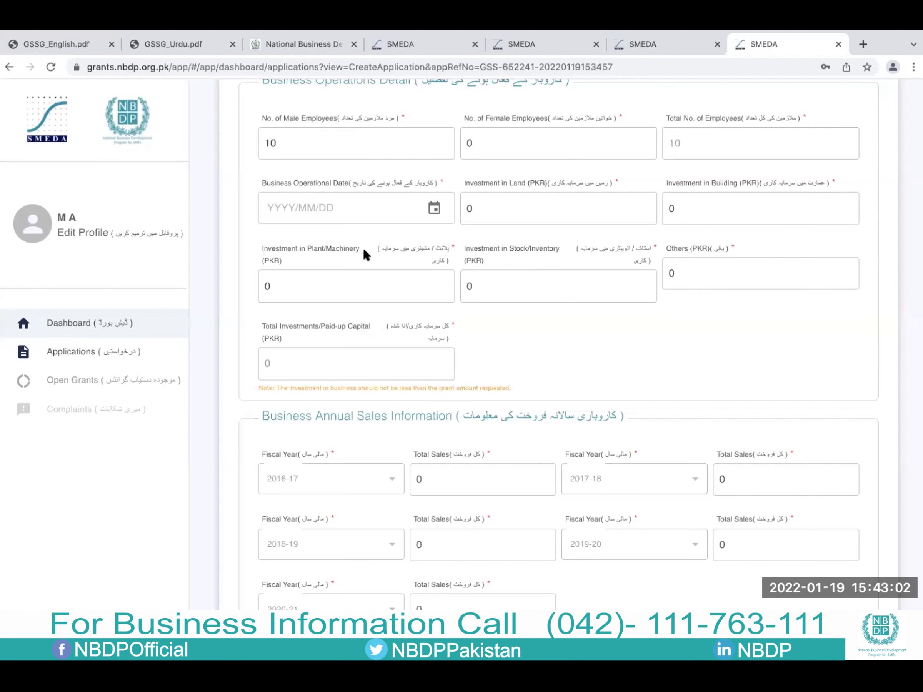
scroll(364, 245, down, 1)
click(264, 254)
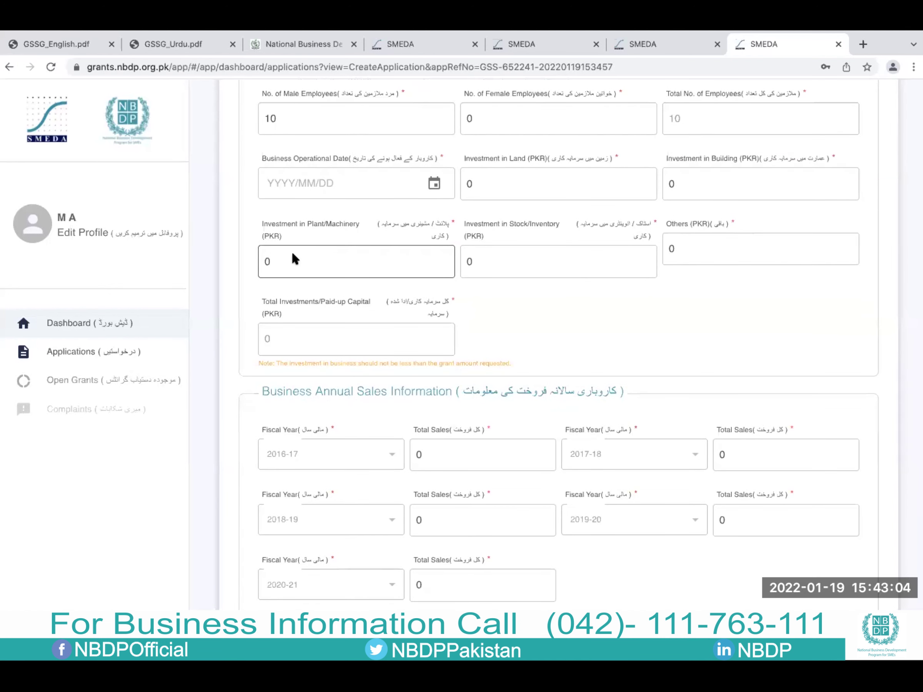
click(371, 270)
click(505, 270)
key(BackSpace)
text(1,000,000)
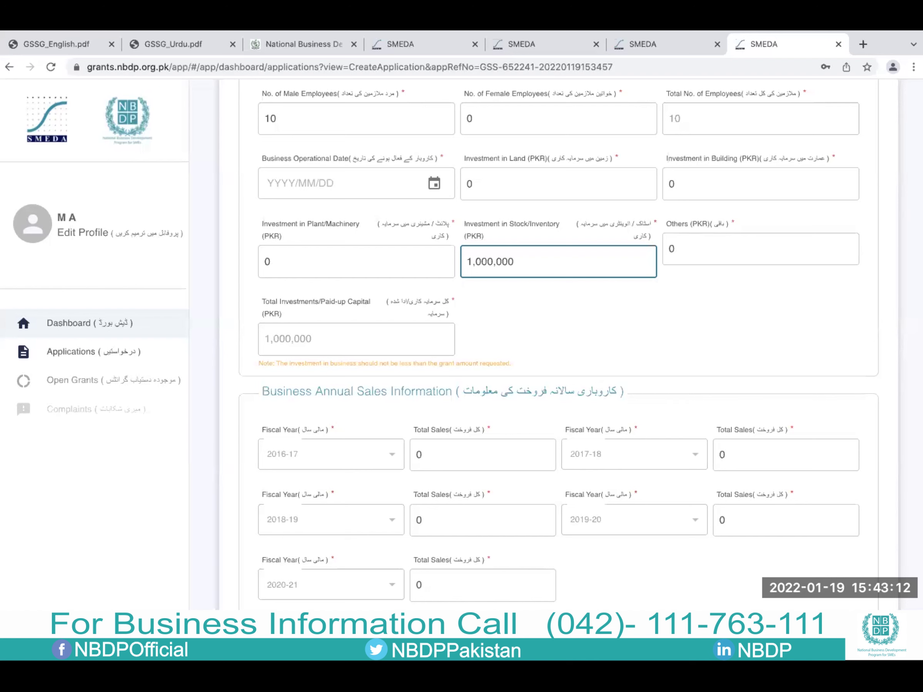
click(684, 257)
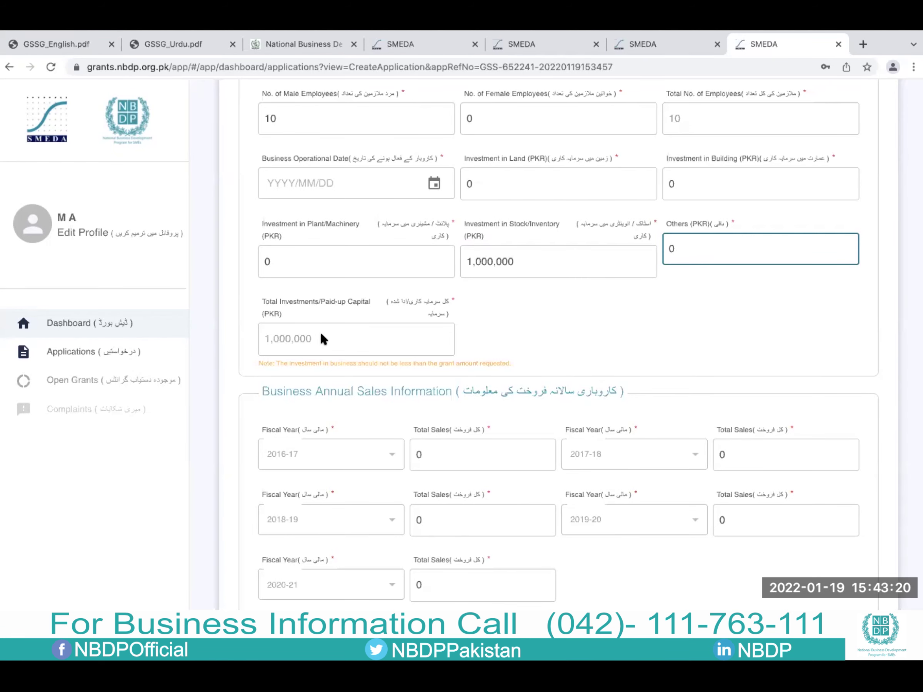
Step: Examine the Business Annual Sales Information fields and the main Product / Service section
scroll(526, 296, down, 1)
scroll(527, 301, down, 5)
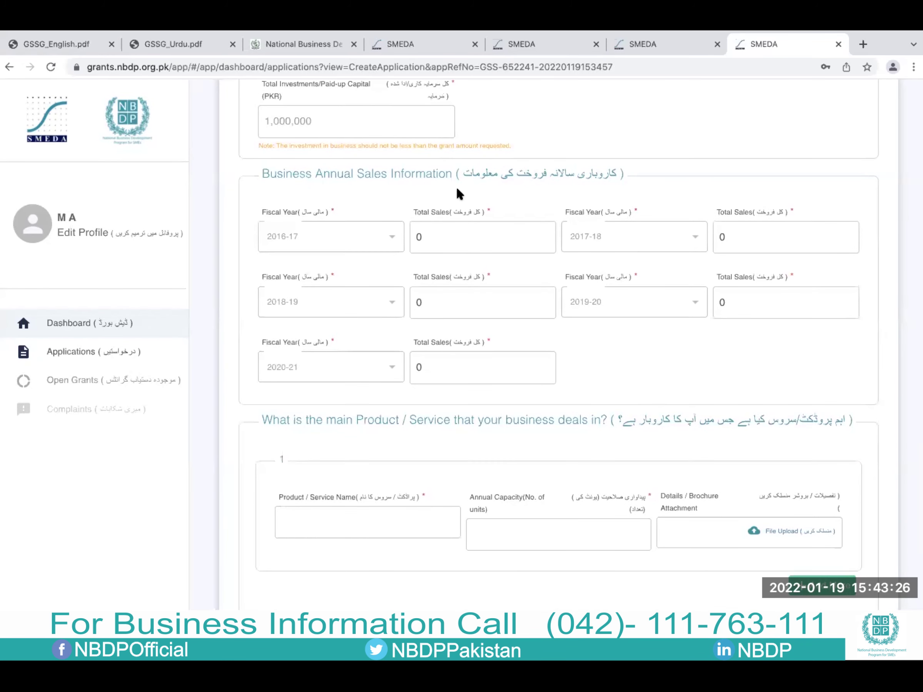
scroll(460, 194, down, 1)
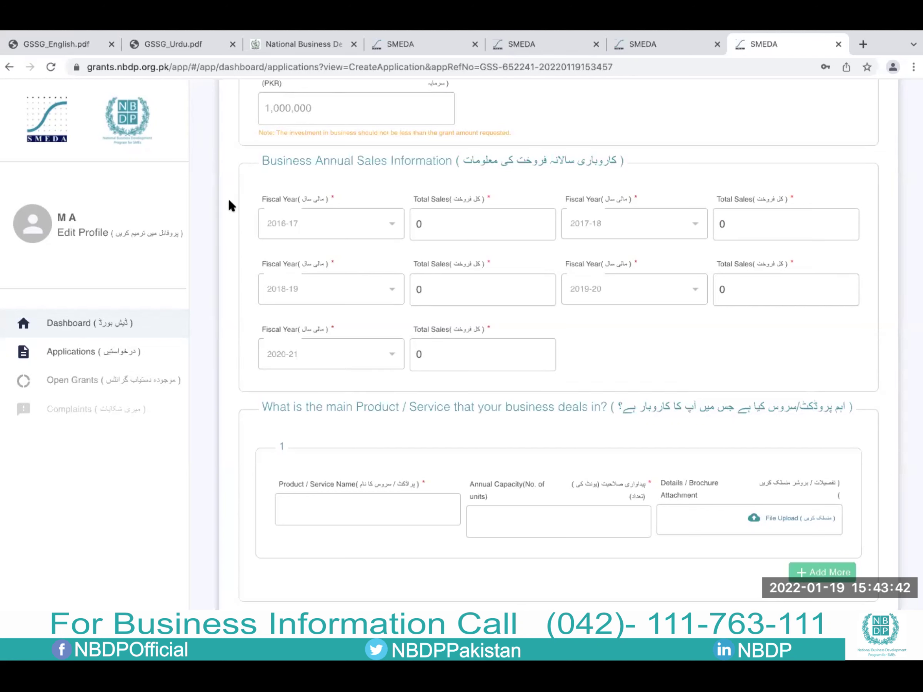
click(423, 218)
scroll(621, 331, down, 1)
scroll(619, 328, up, 1)
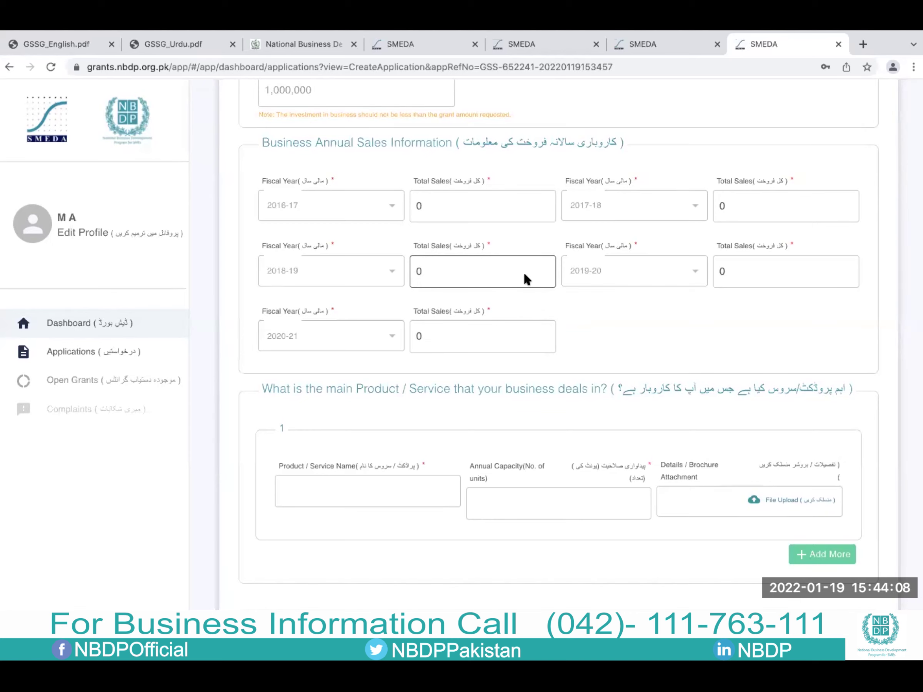
scroll(594, 296, down, 4)
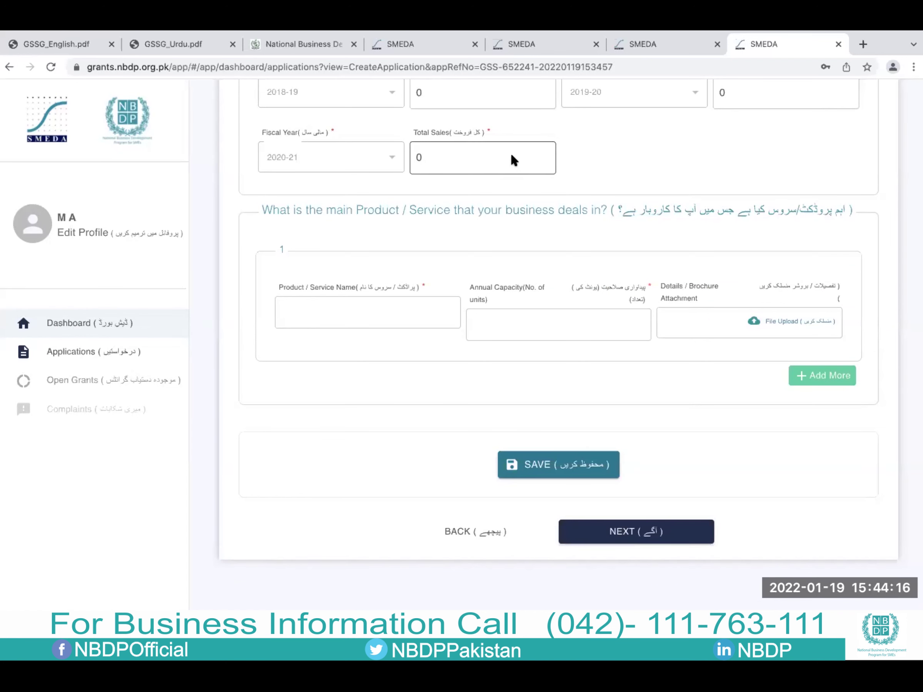
scroll(417, 222, down, 1)
scroll(418, 222, down, 1)
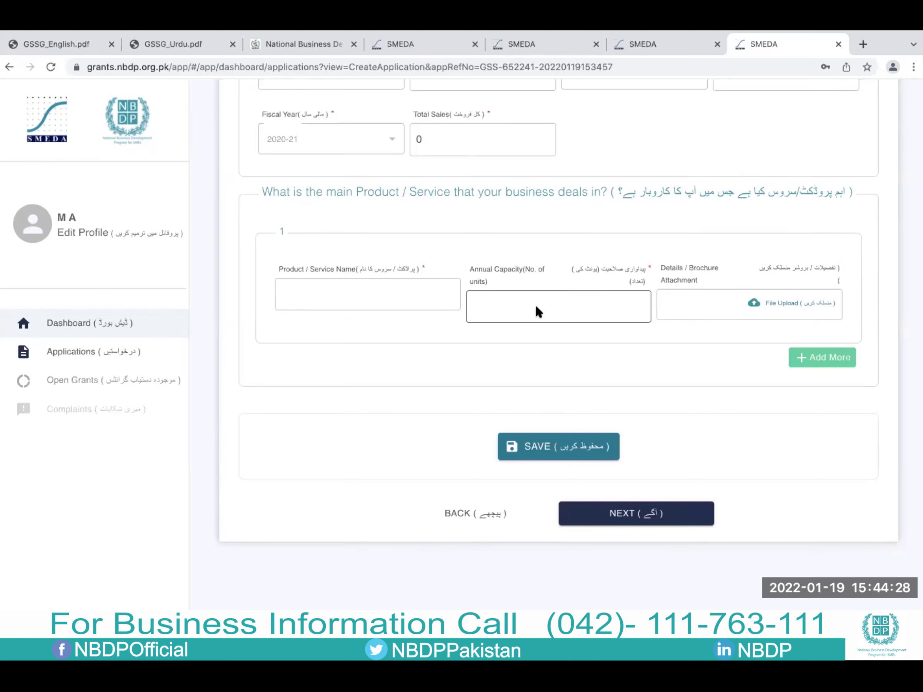
Step: Add another main product/service entry and remove it again
scroll(535, 304, down, 1)
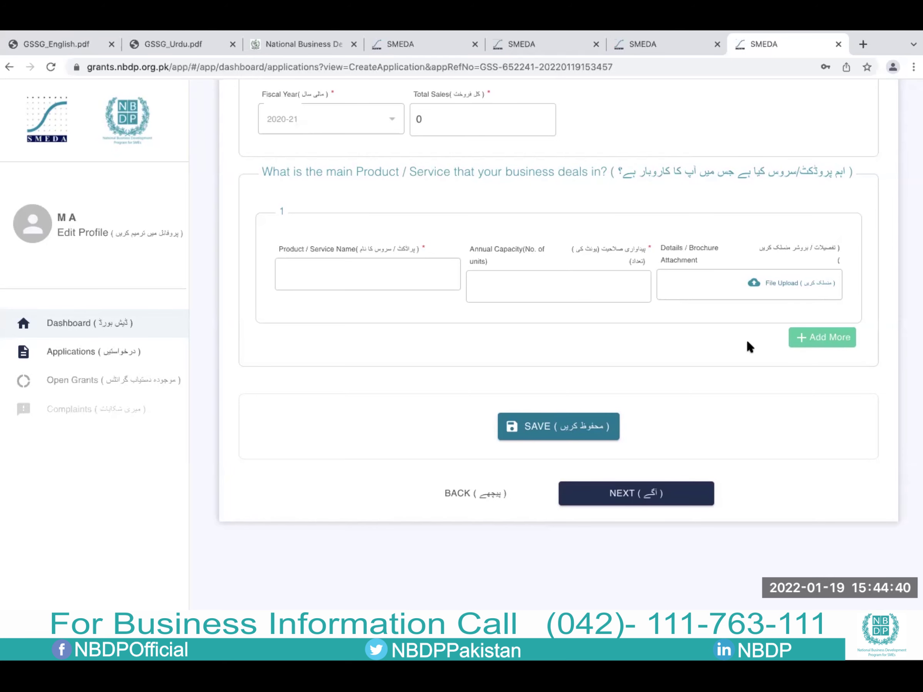
click(798, 338)
click(766, 462)
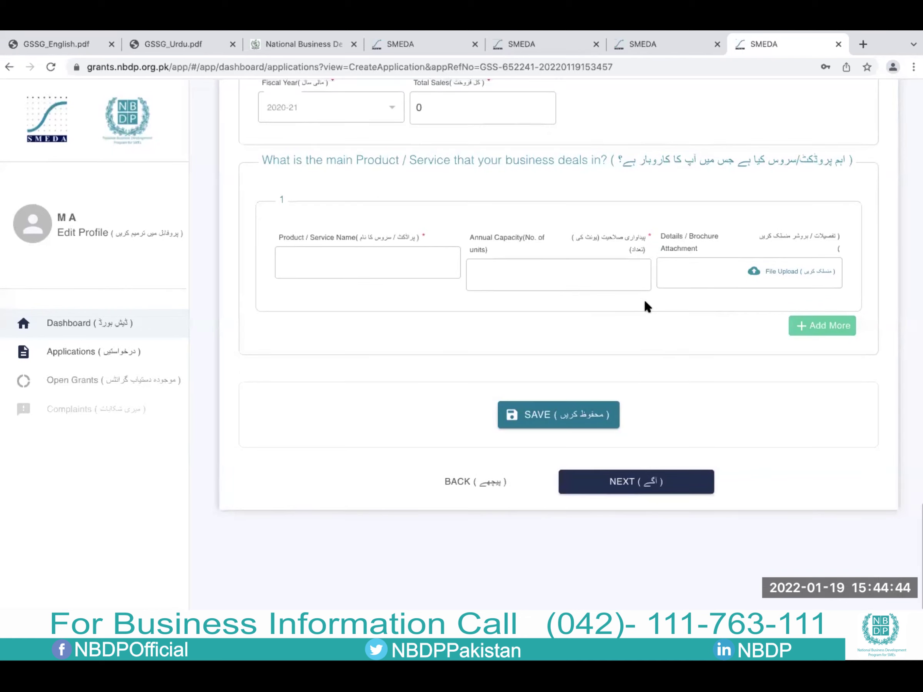
Step: Save the Enterprise Details and open the Grant Information stage of the application
click(545, 420)
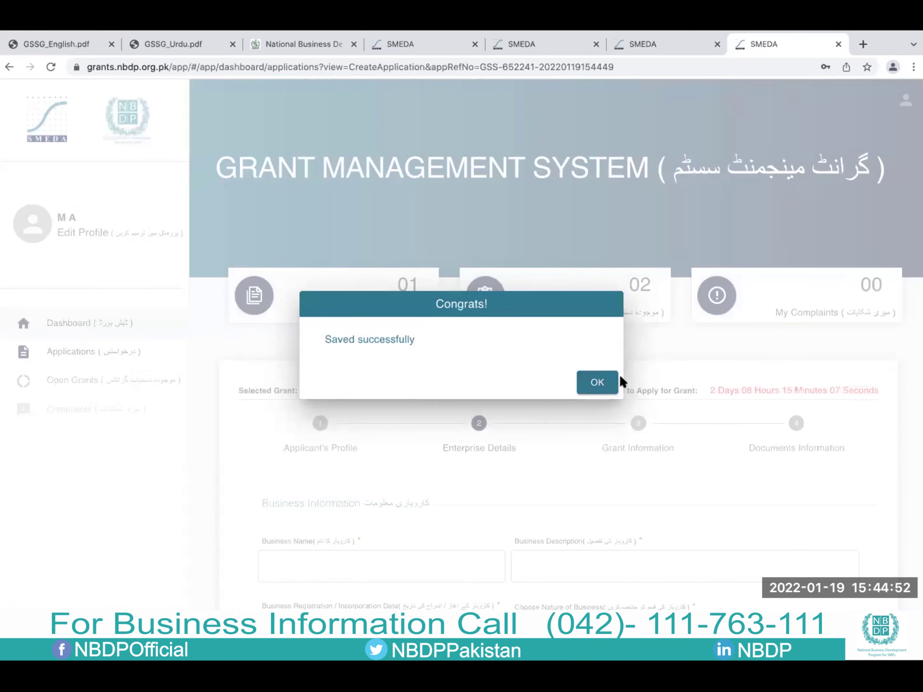
click(609, 382)
scroll(625, 383, down, 2)
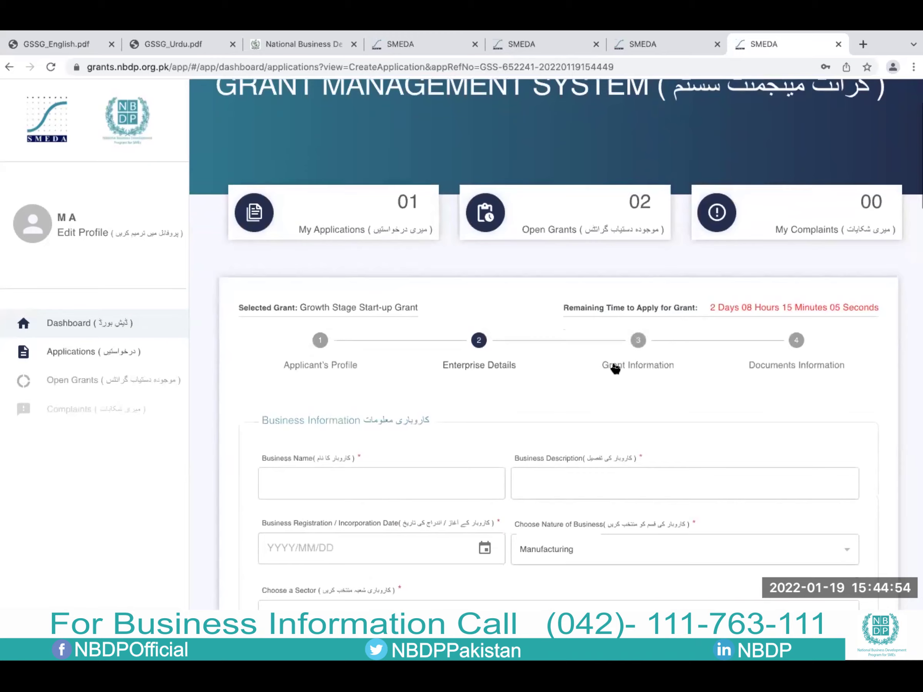
scroll(613, 367, down, 12)
scroll(613, 367, up, 5)
scroll(613, 365, down, 20)
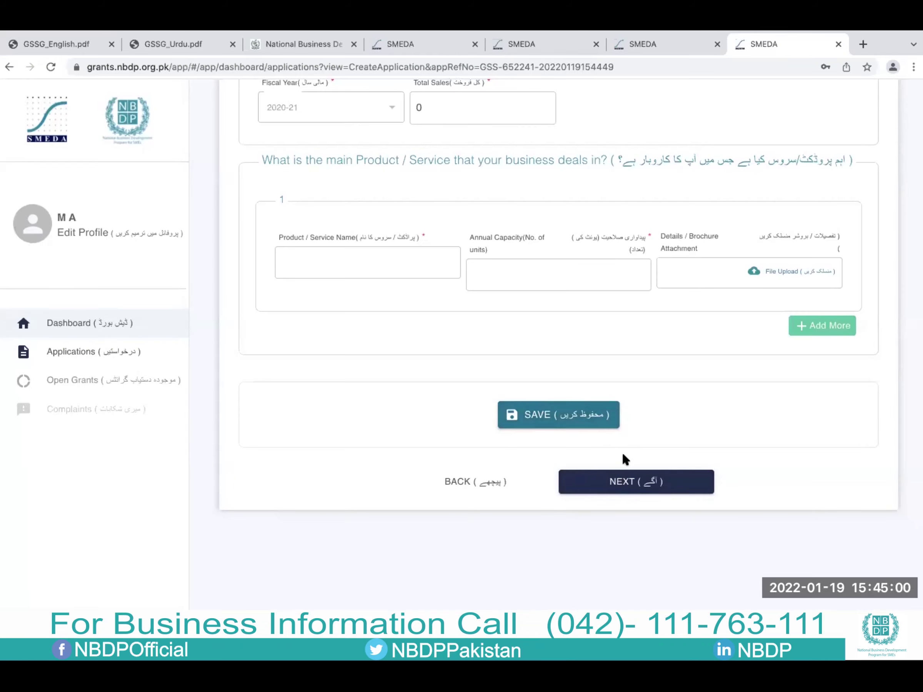
scroll(600, 109, up, 20)
scroll(601, 112, up, 15)
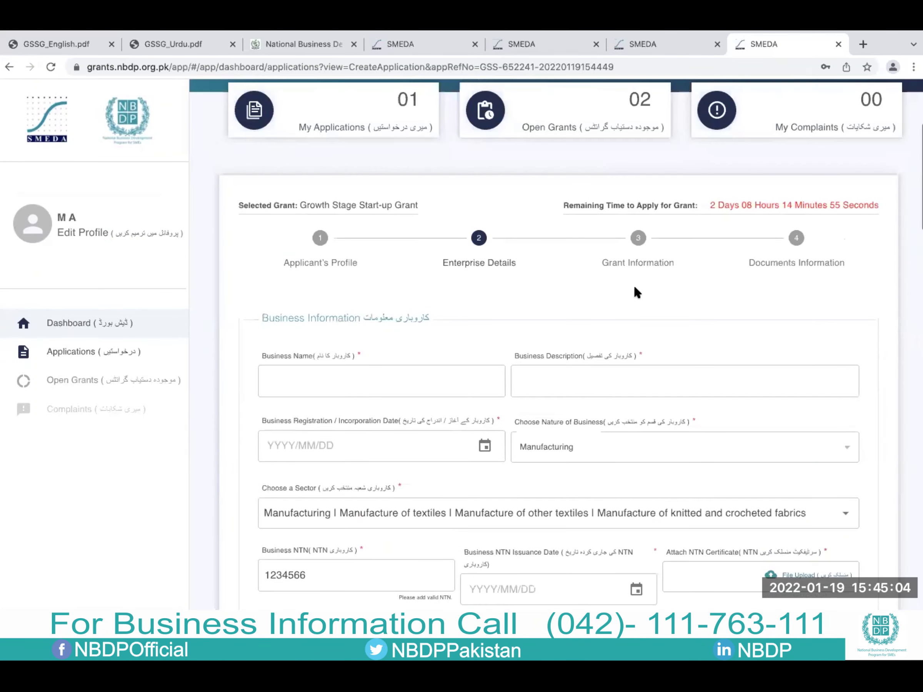
click(637, 238)
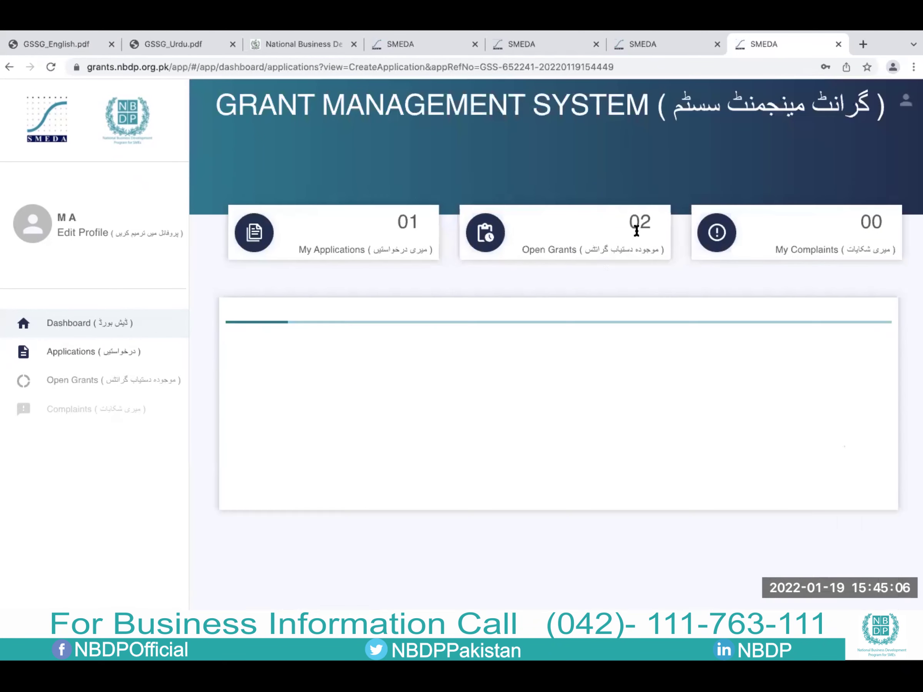
Step: Switch the first required Product / Service type to Service and back to Product
scroll(591, 287, down, 5)
scroll(593, 292, down, 2)
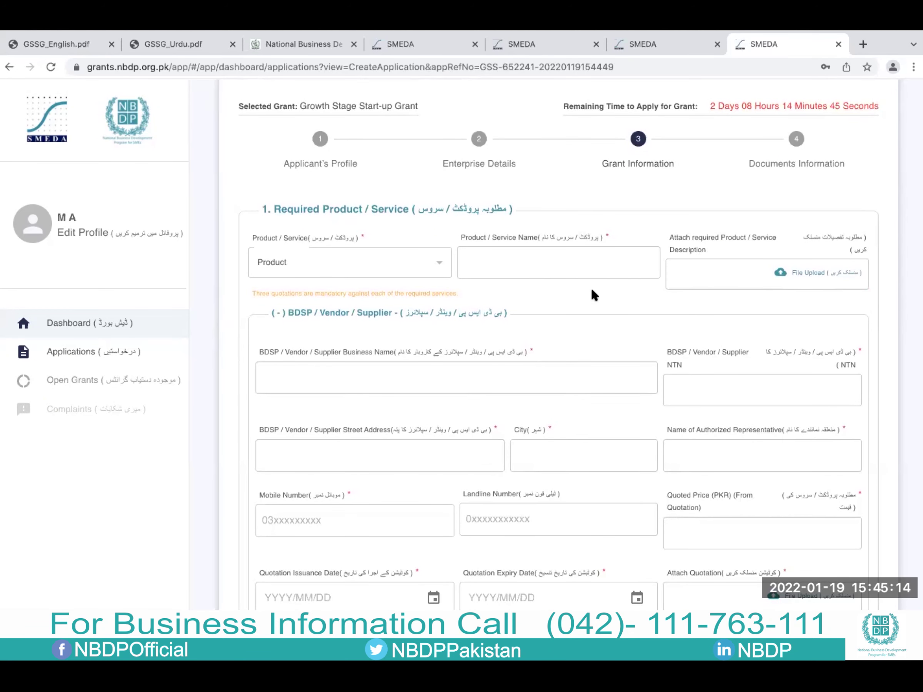
scroll(590, 287, down, 2)
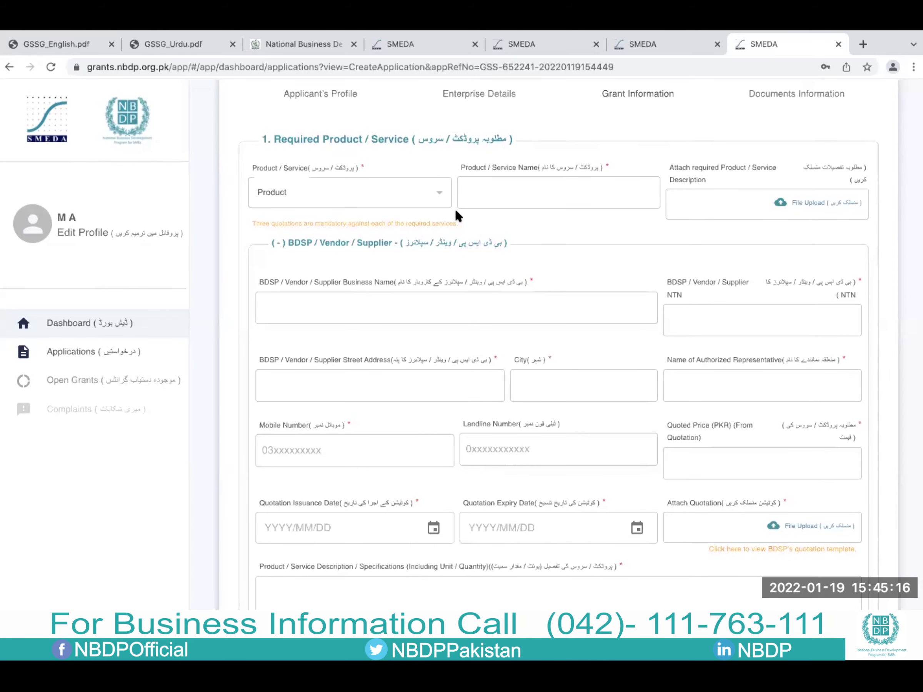
click(432, 200)
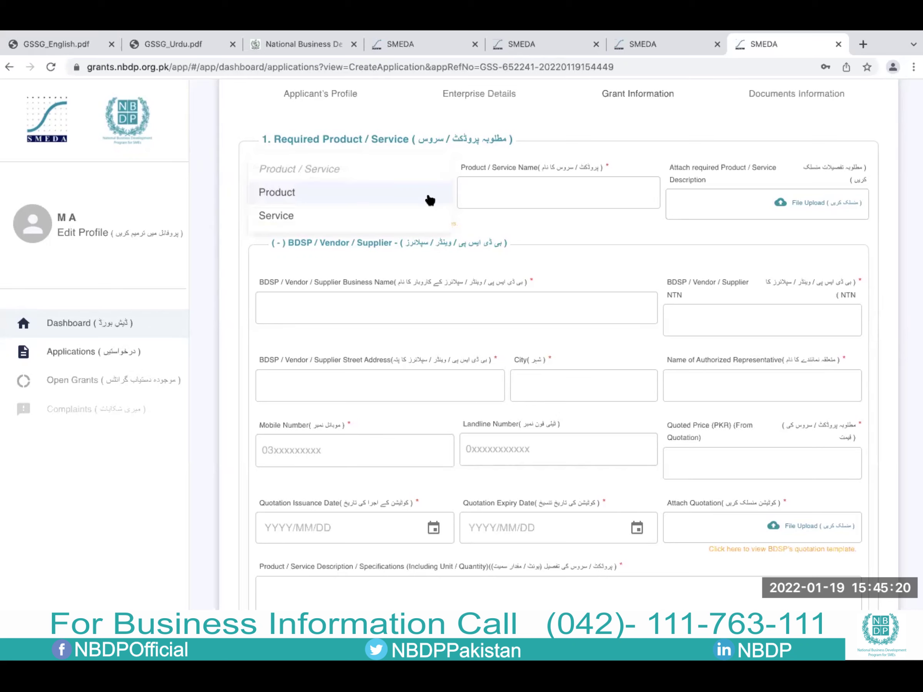
click(420, 222)
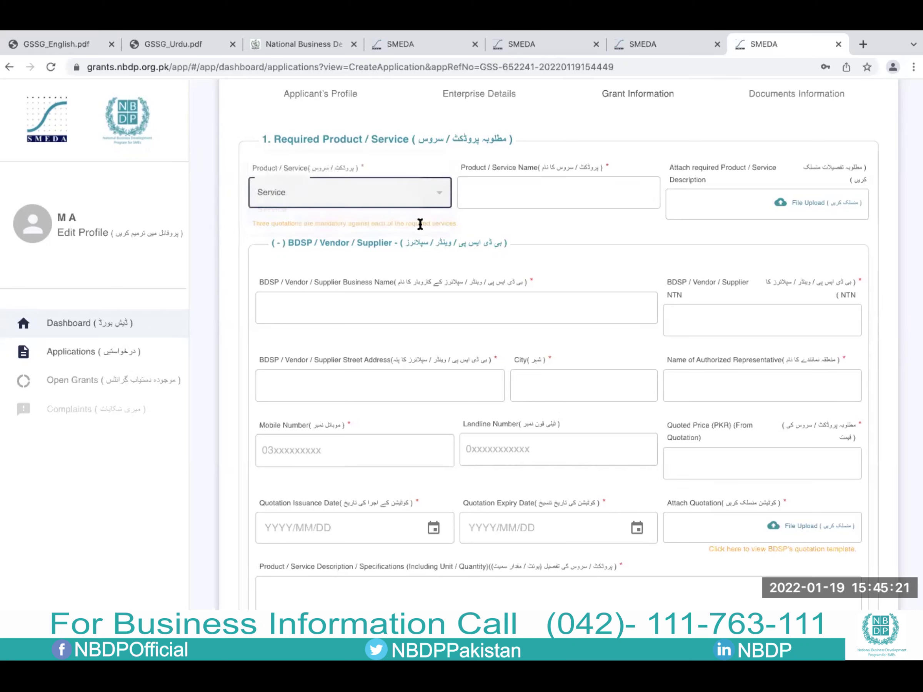
click(420, 192)
click(401, 176)
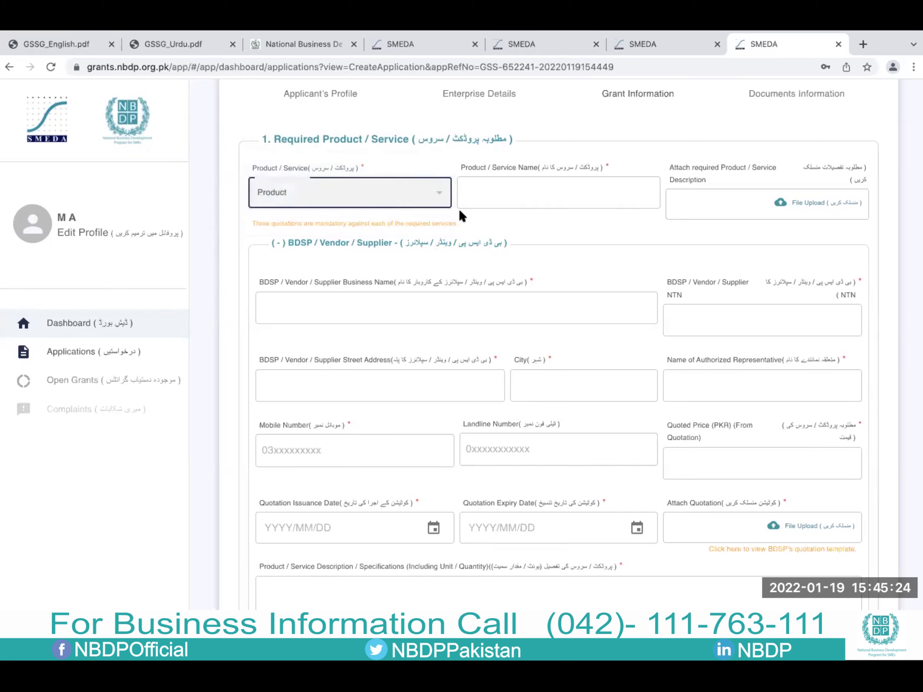
Step: Examine the required product's name field and the quotation fields of its first BDSP / Vendor / Supplier block
click(482, 193)
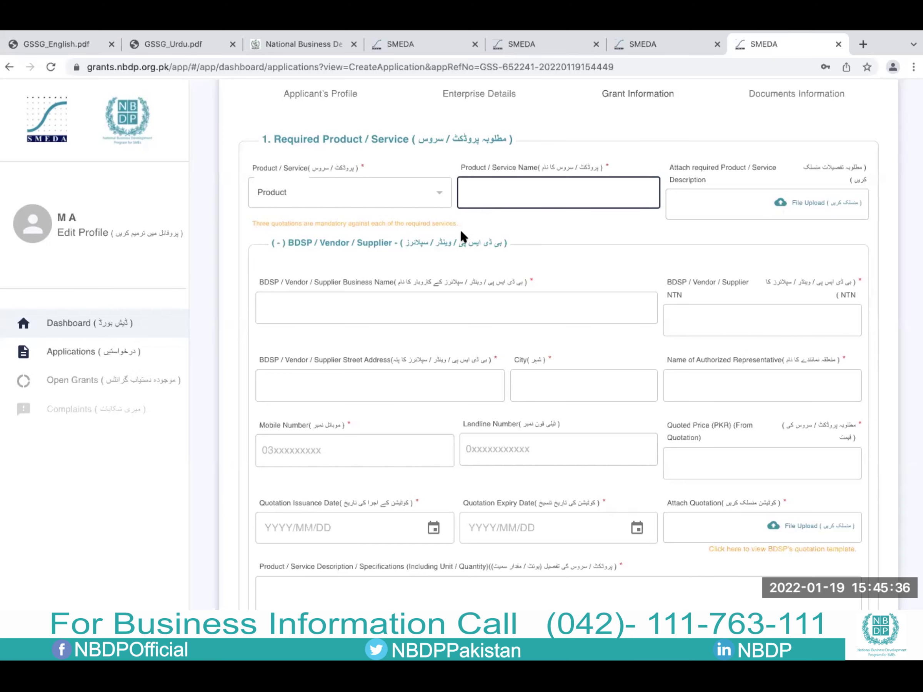
scroll(460, 235, down, 3)
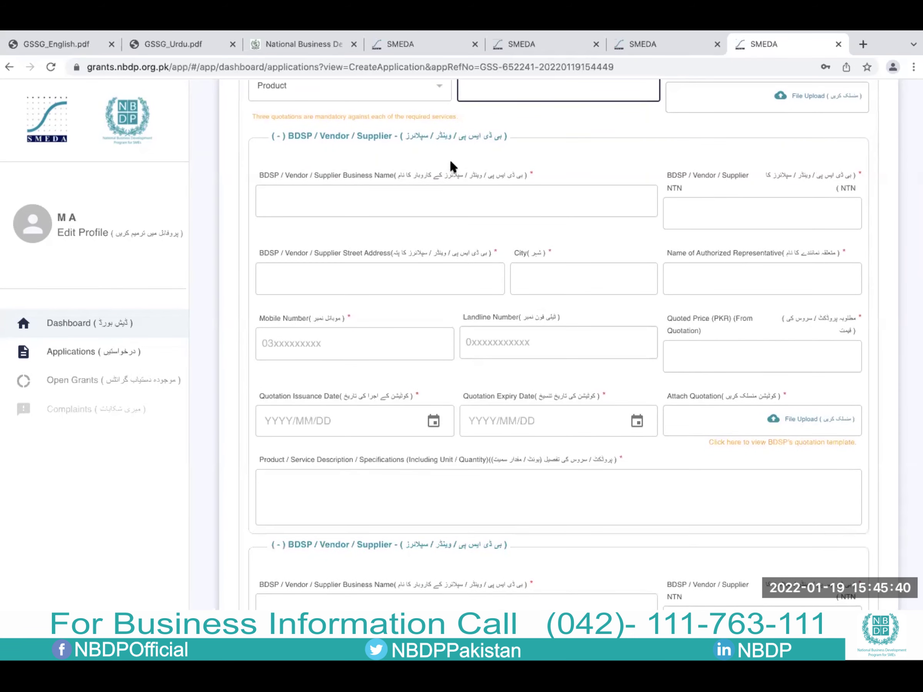
scroll(451, 162, up, 1)
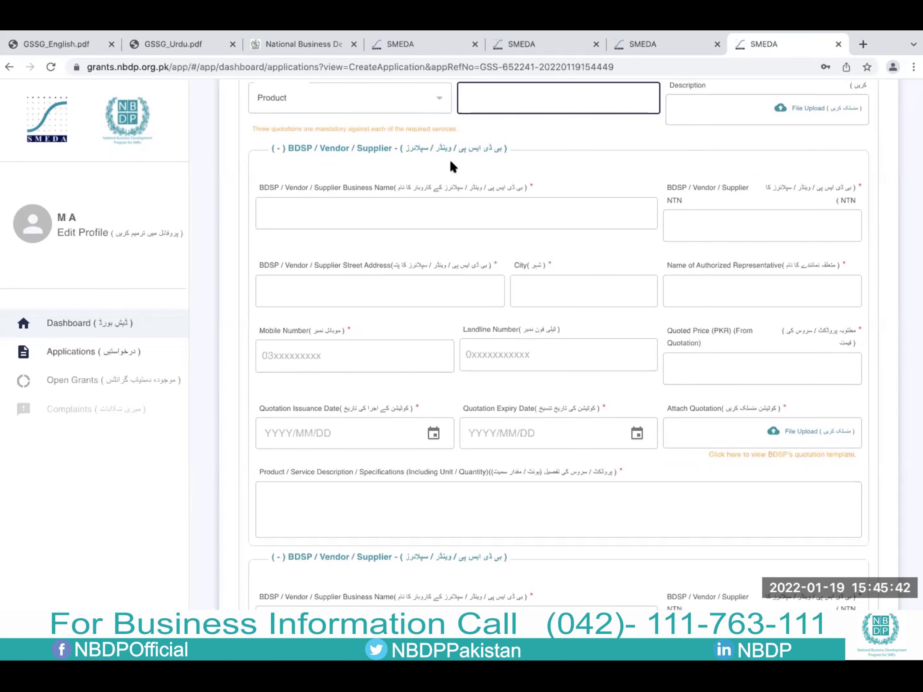
scroll(447, 159, down, 1)
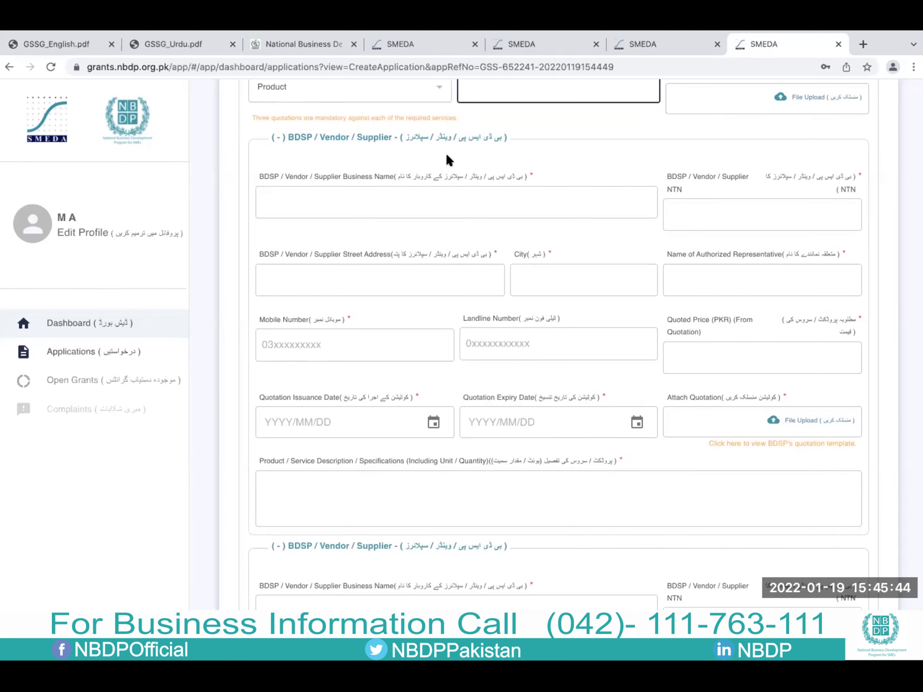
scroll(446, 154, down, 1)
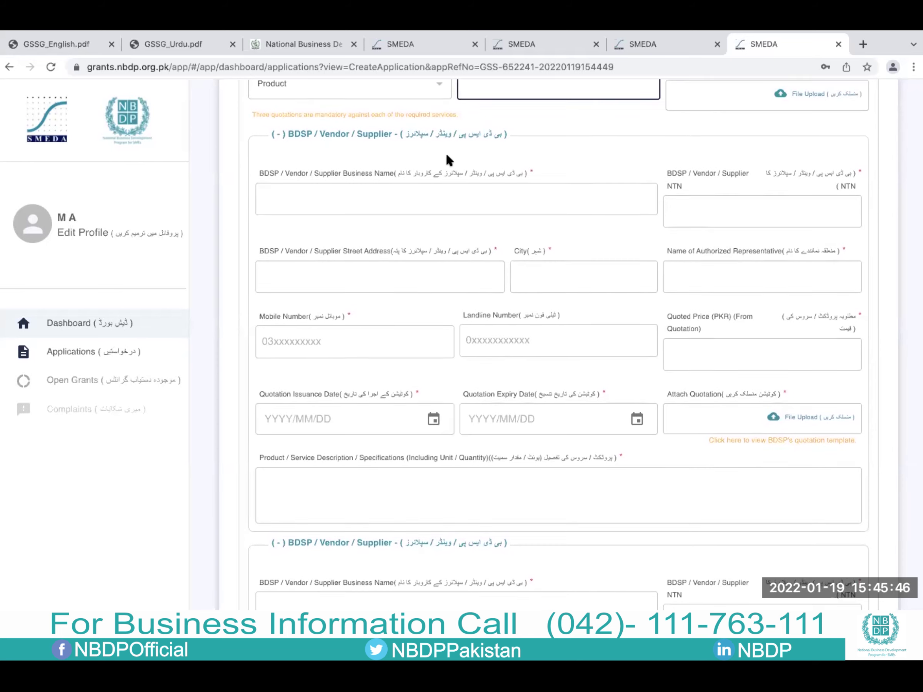
Step: Review the first supplier block's business name, NTN, representative, mobile number, quoted price and quotation attachment fields
scroll(446, 159, down, 2)
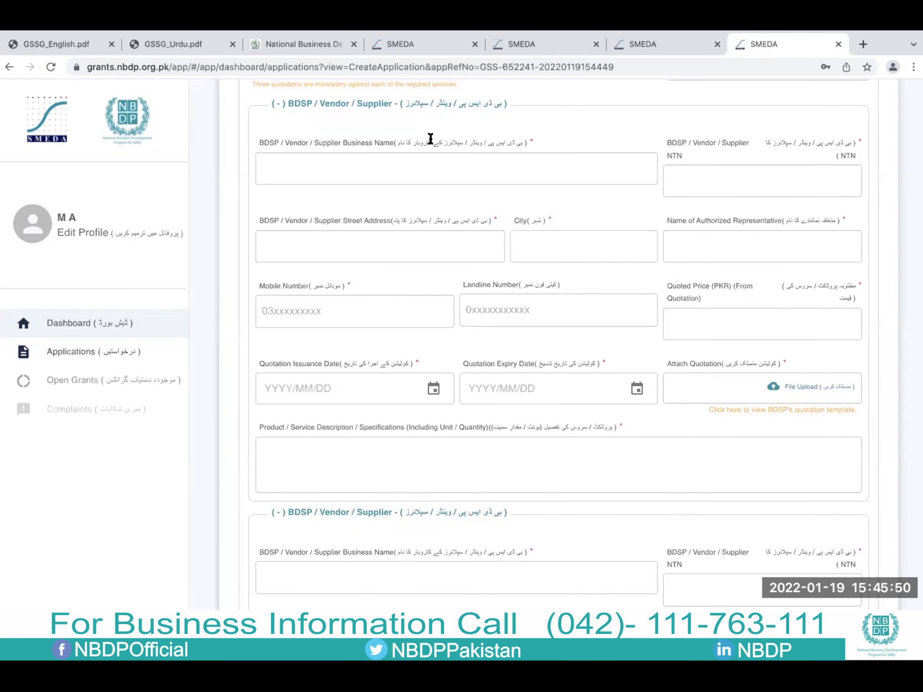
click(279, 167)
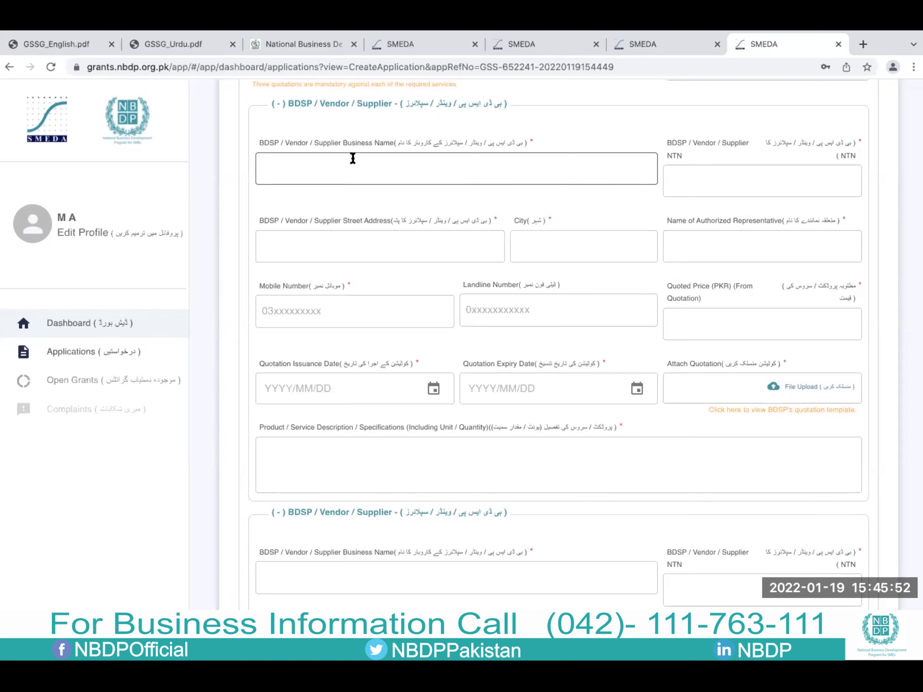
key(Return)
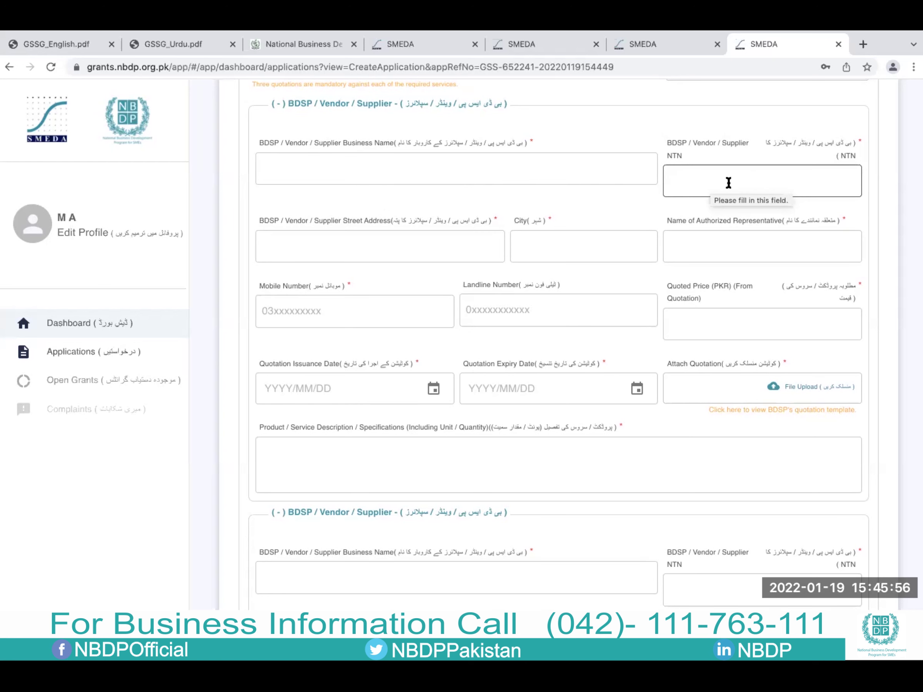
scroll(740, 143, down, 1)
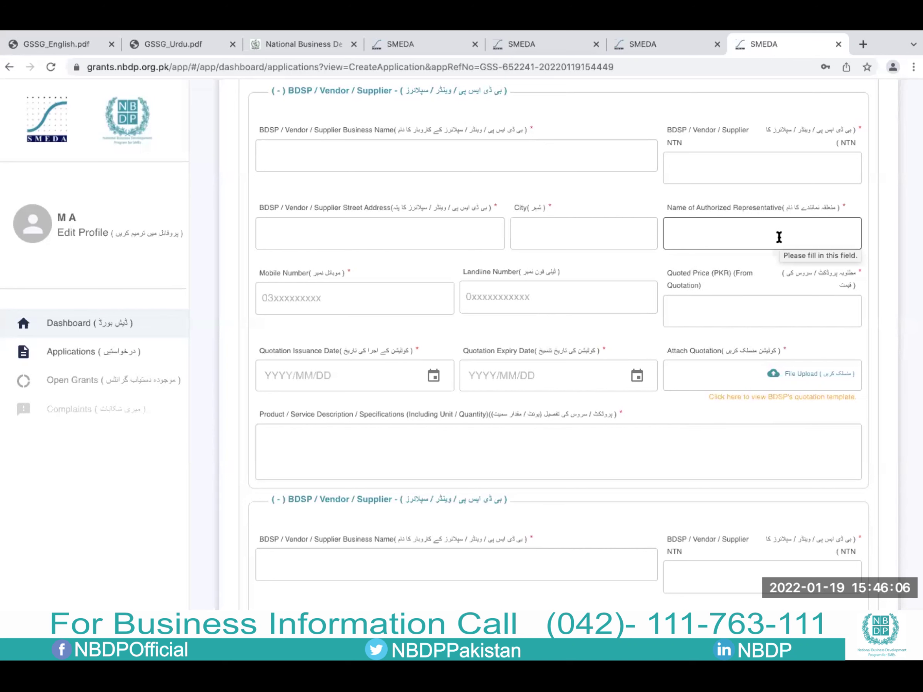
click(333, 294)
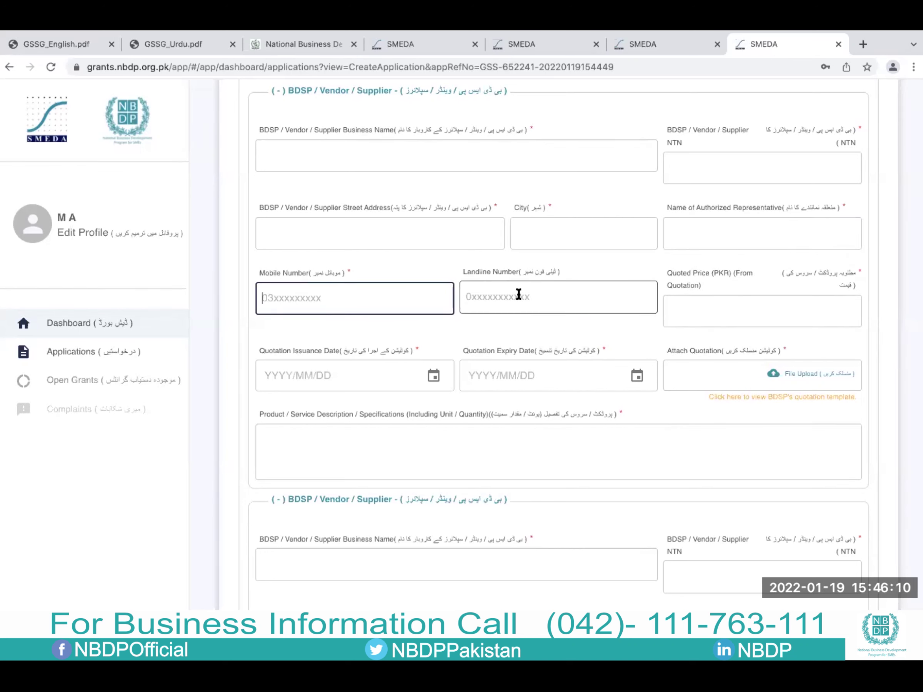
click(692, 317)
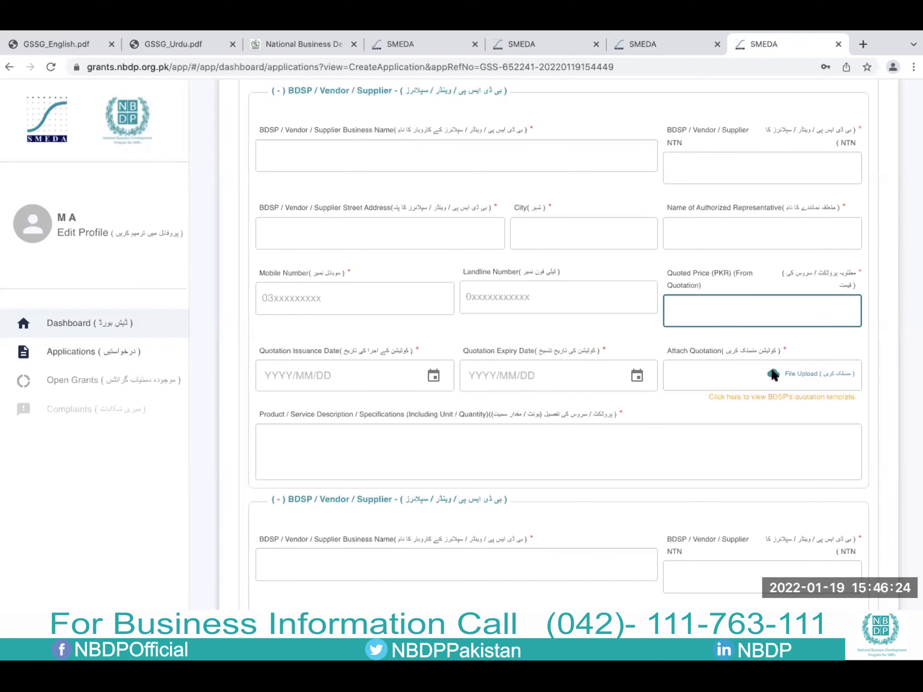
scroll(735, 357, down, 3)
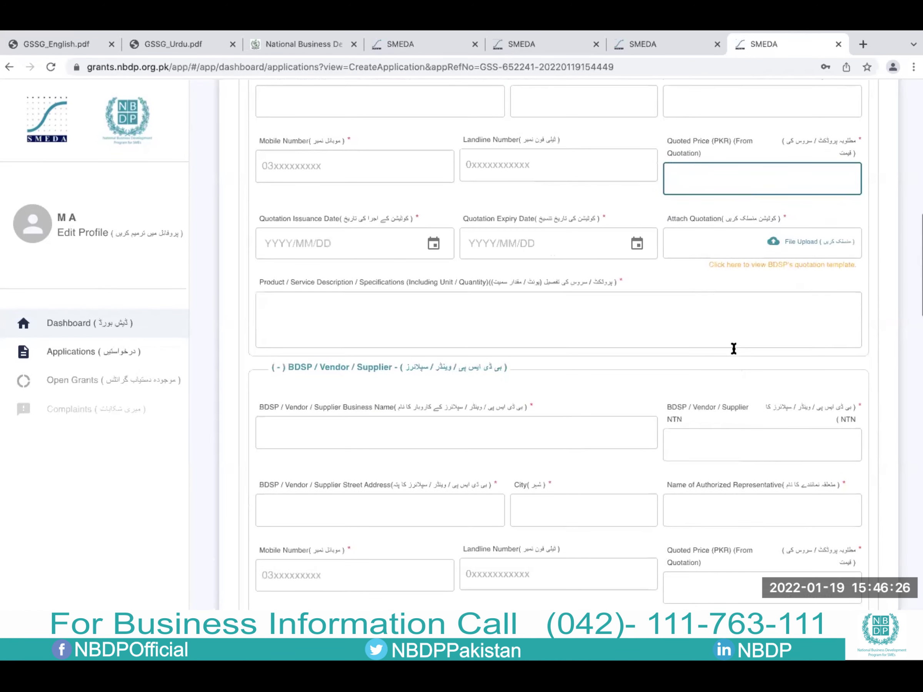
Step: Open the BDSP quotation template from the first supplier block and read through its sections
click(749, 266)
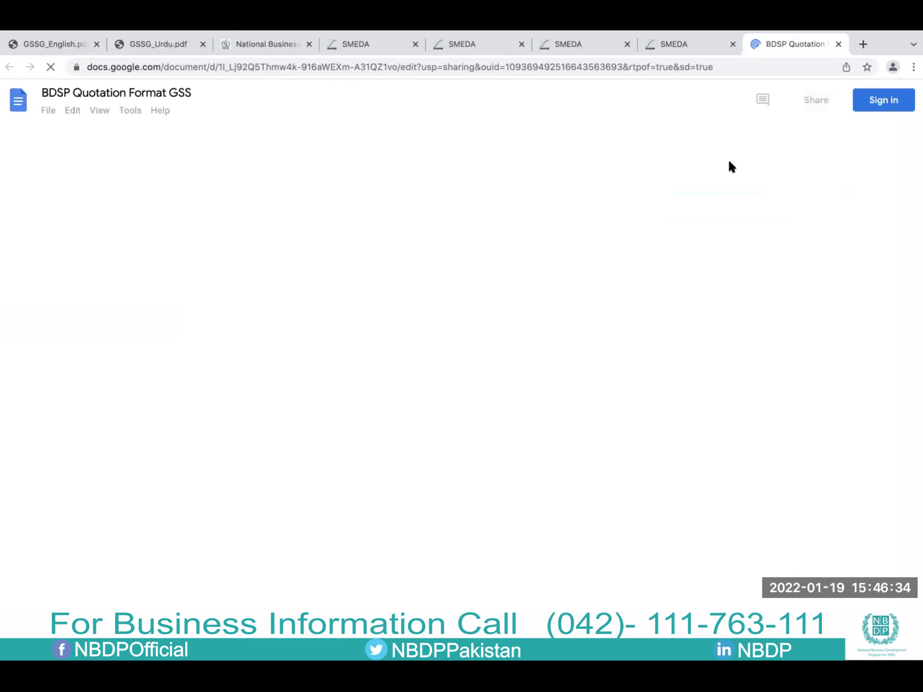
scroll(730, 161, down, 3)
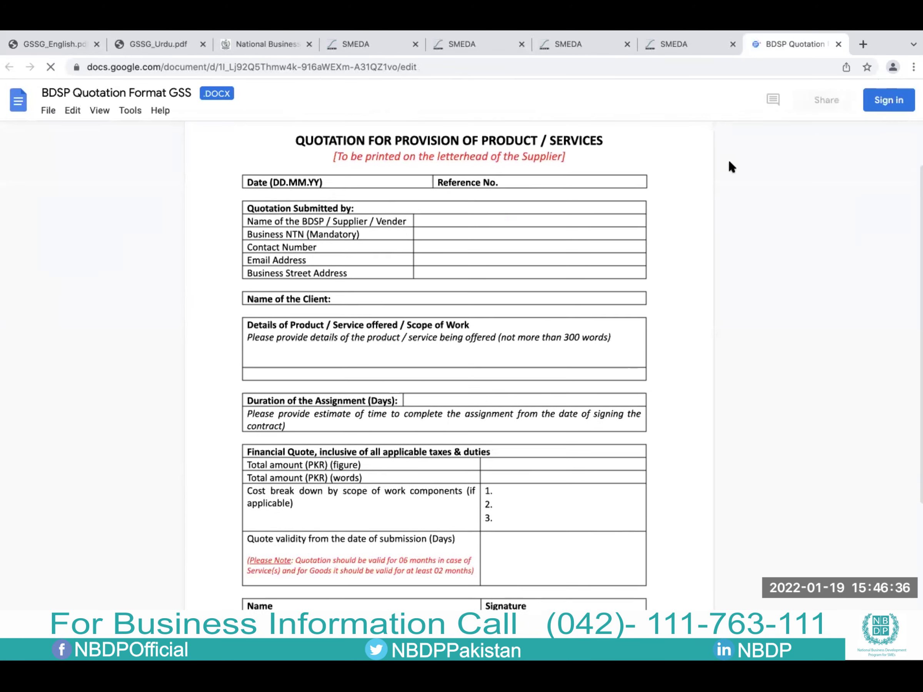
scroll(729, 164, down, 2)
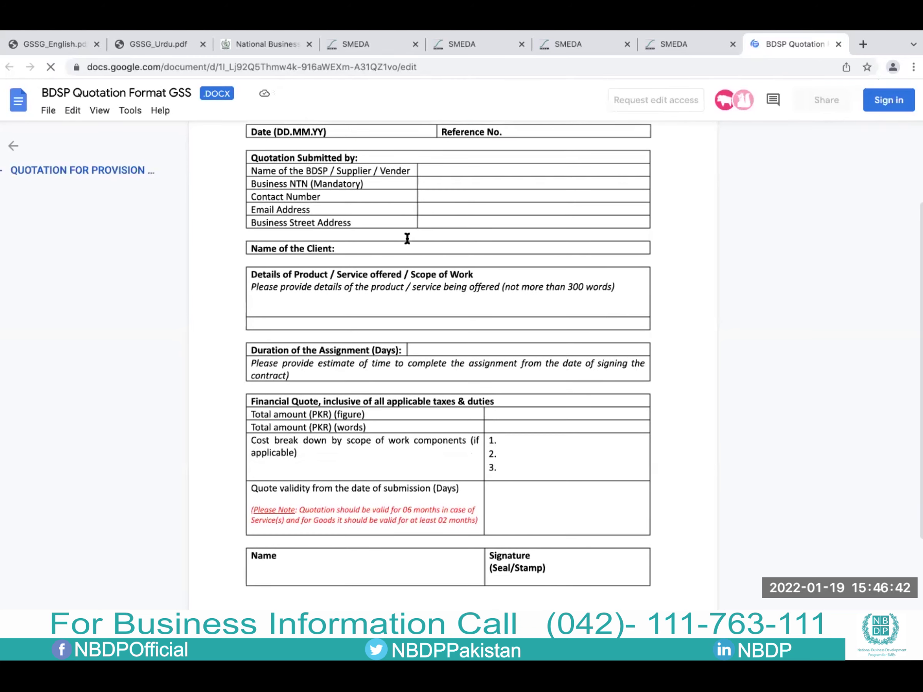
scroll(353, 268, down, 3)
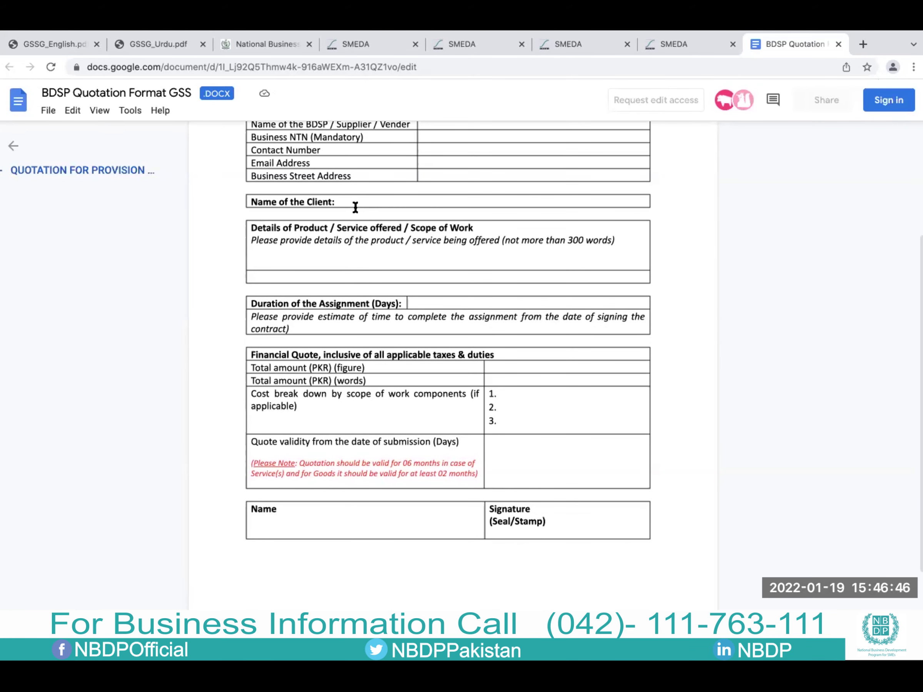
scroll(355, 247, down, 2)
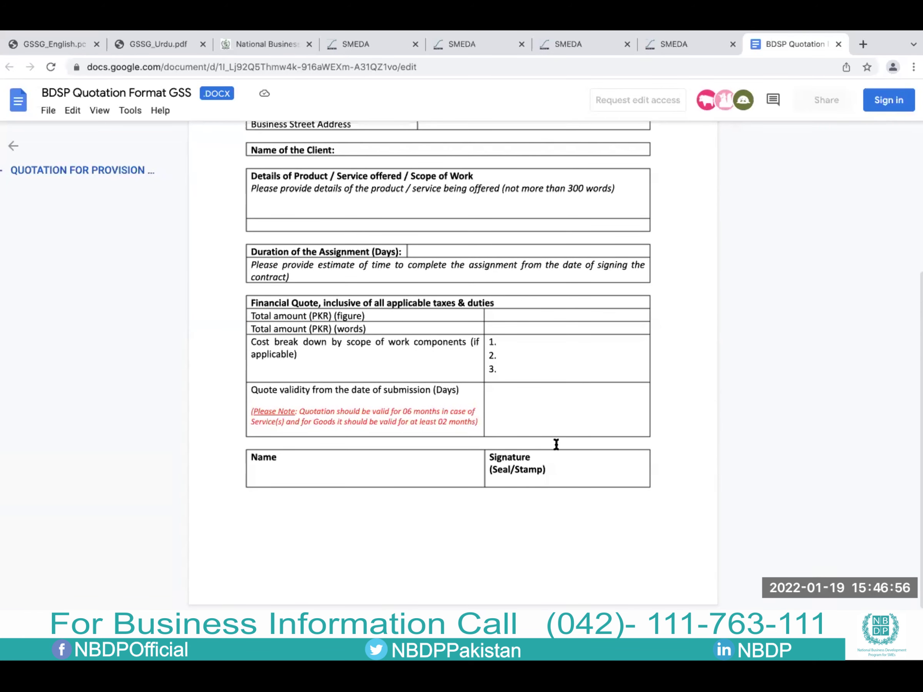
scroll(566, 336, up, 5)
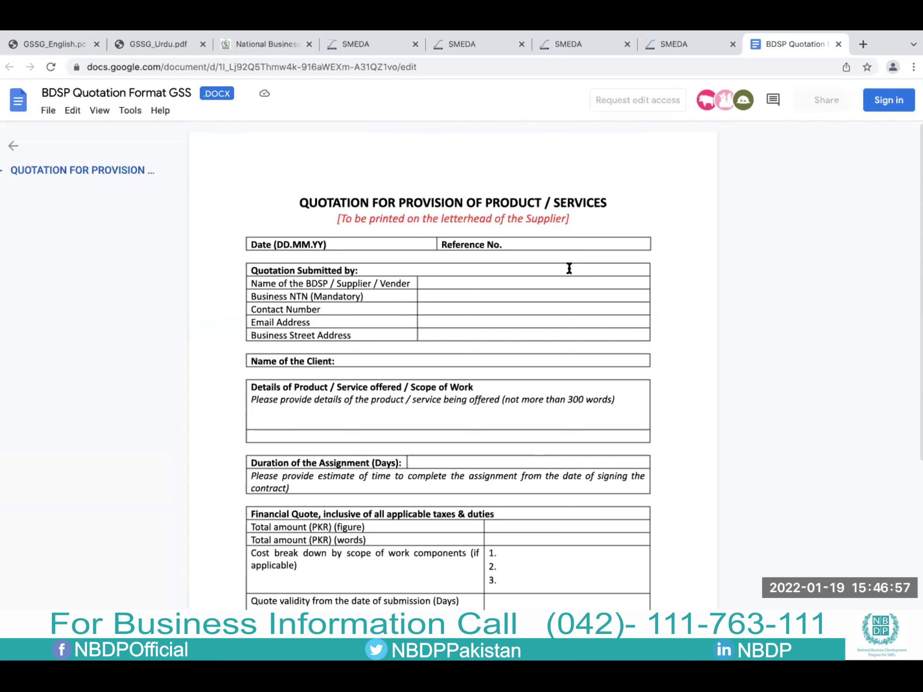
Step: Return to the grant application and review the remaining supplier blocks, funds required, grant justification and previous grant sections
click(673, 41)
scroll(531, 255, down, 4)
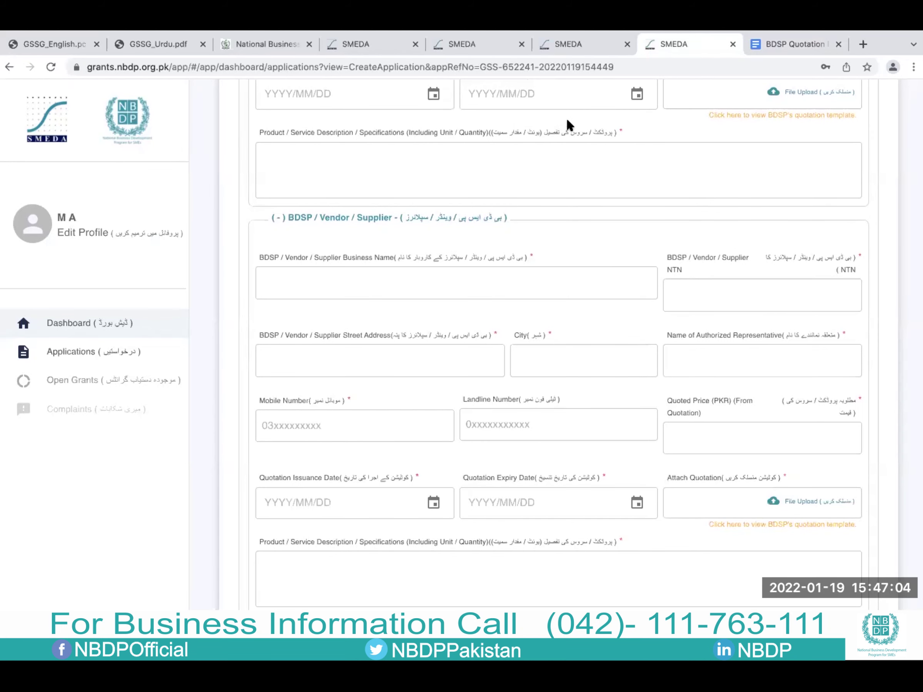
scroll(499, 324, down, 6)
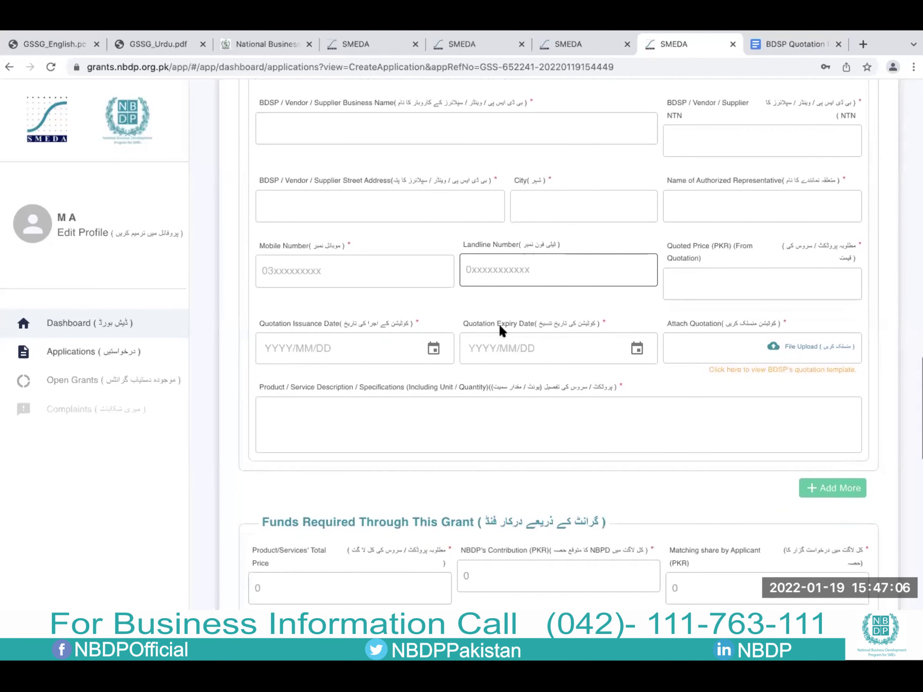
scroll(359, 405, up, 4)
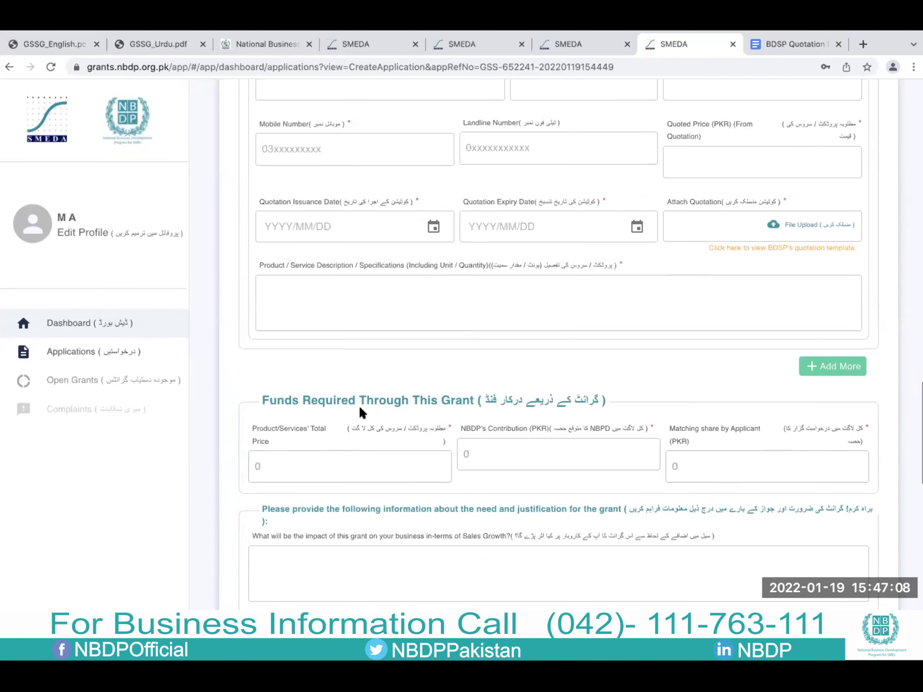
scroll(359, 406, down, 3)
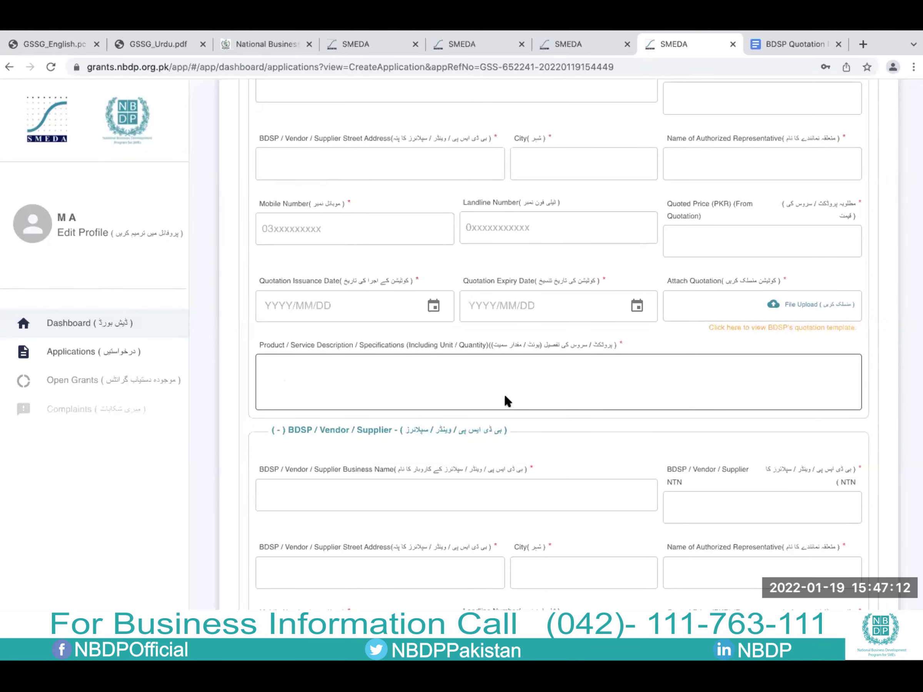
scroll(525, 394, down, 1)
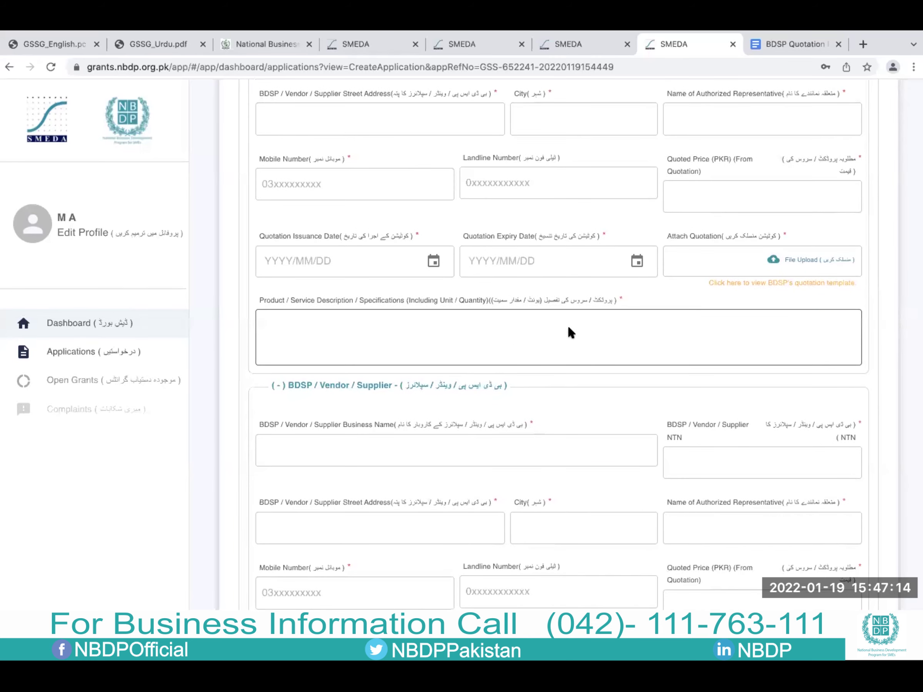
scroll(567, 325, down, 15)
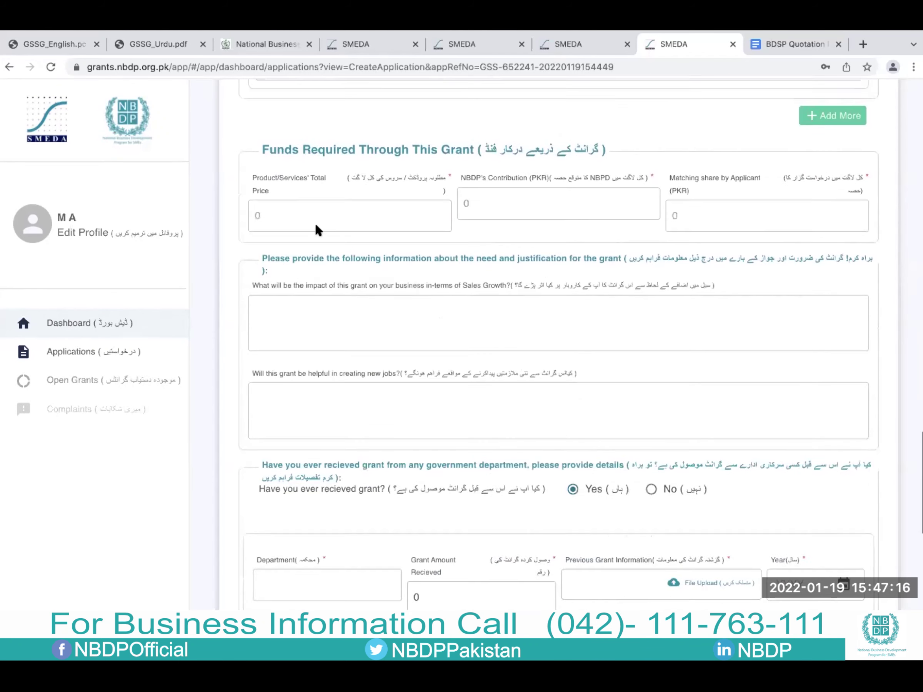
scroll(393, 242, down, 1)
scroll(391, 245, down, 2)
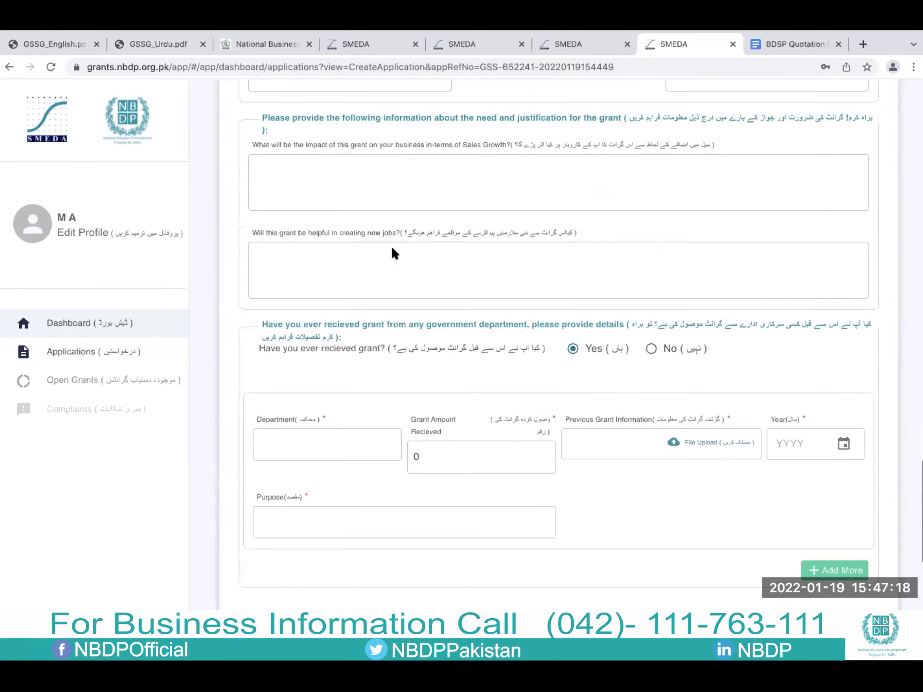
scroll(373, 264, down, 4)
scroll(363, 224, up, 6)
scroll(363, 219, down, 1)
scroll(363, 219, up, 5)
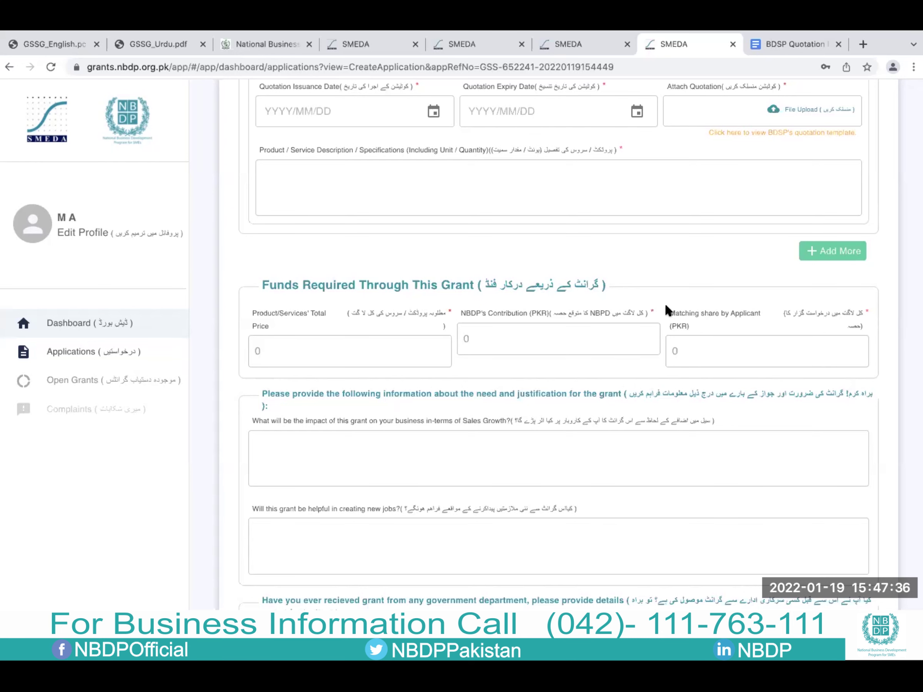
Step: Set the Quoted Price in the first BDSP / Vendor / Supplier block to 500,000 PKR
scroll(665, 303, up, 10)
scroll(666, 306, up, 9)
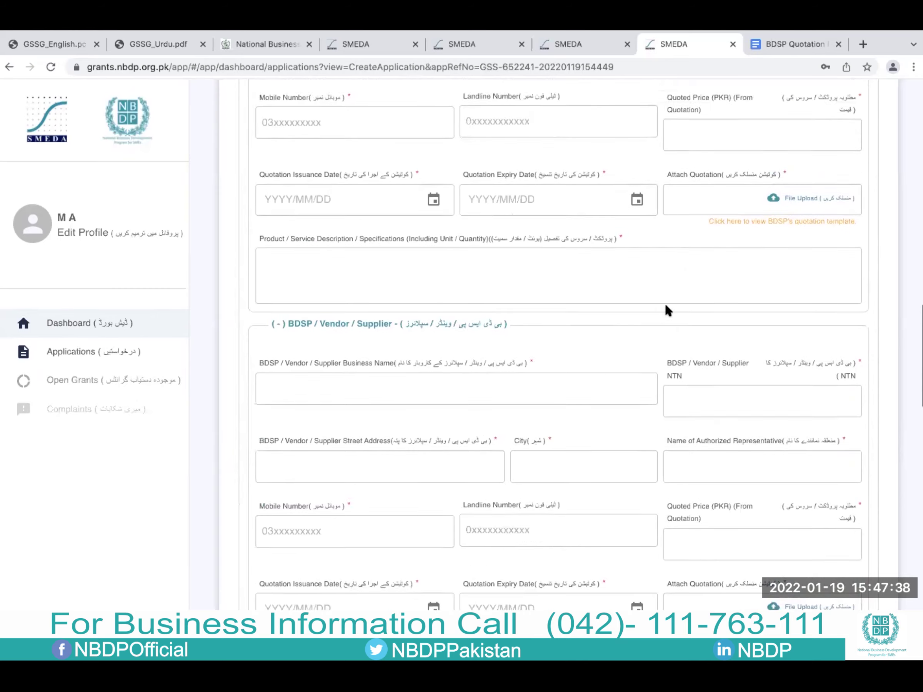
scroll(665, 303, up, 5)
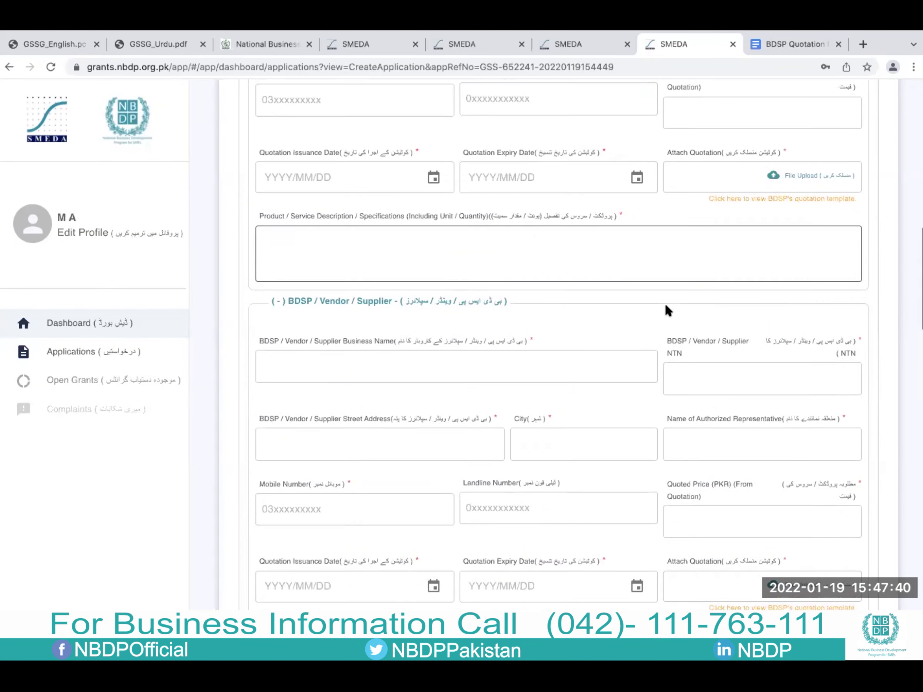
scroll(665, 303, up, 5)
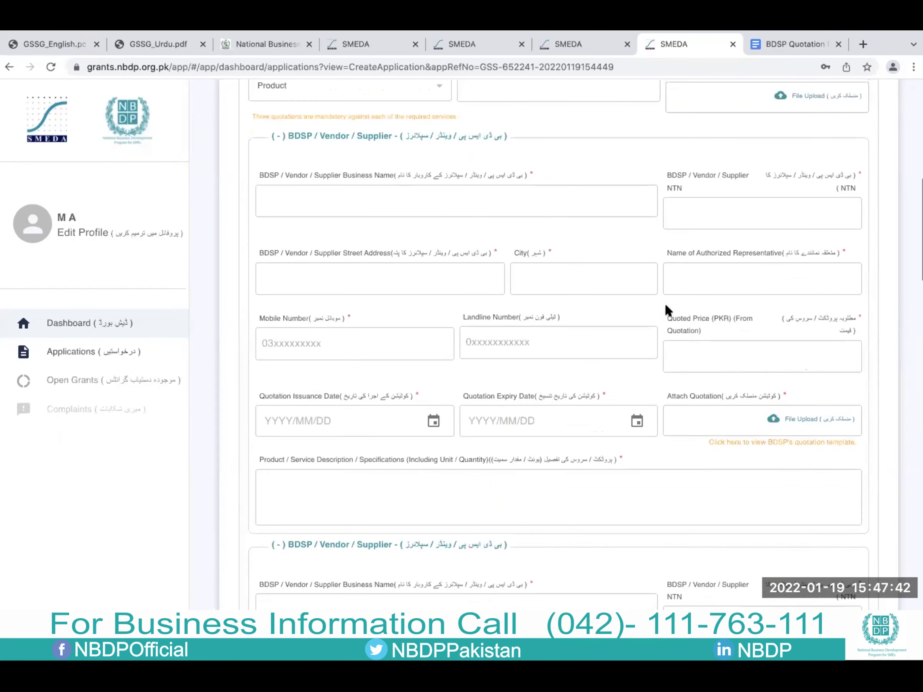
scroll(666, 303, down, 7)
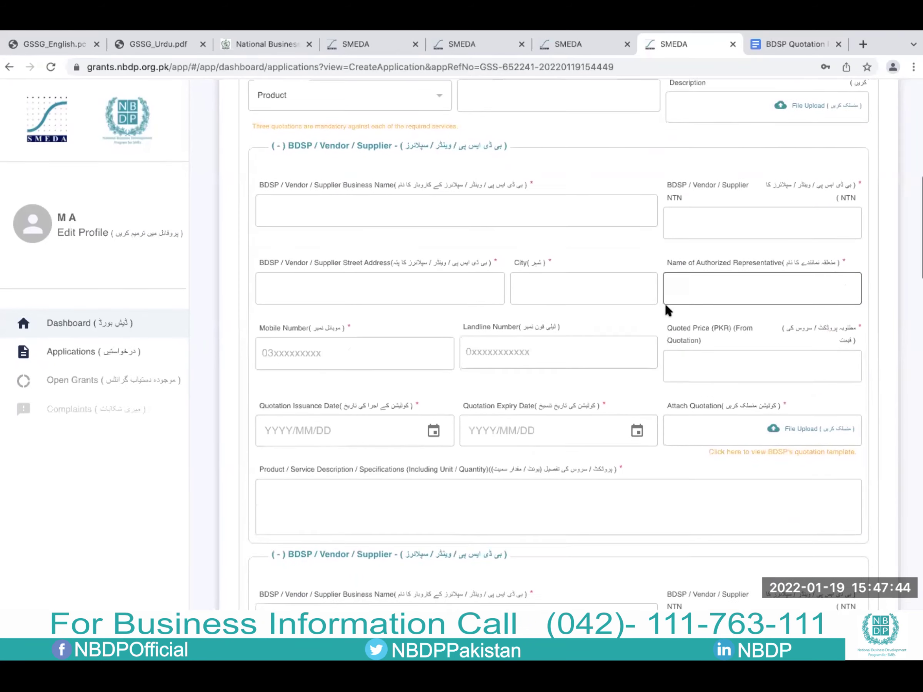
scroll(666, 306, up, 1)
scroll(702, 229, up, 6)
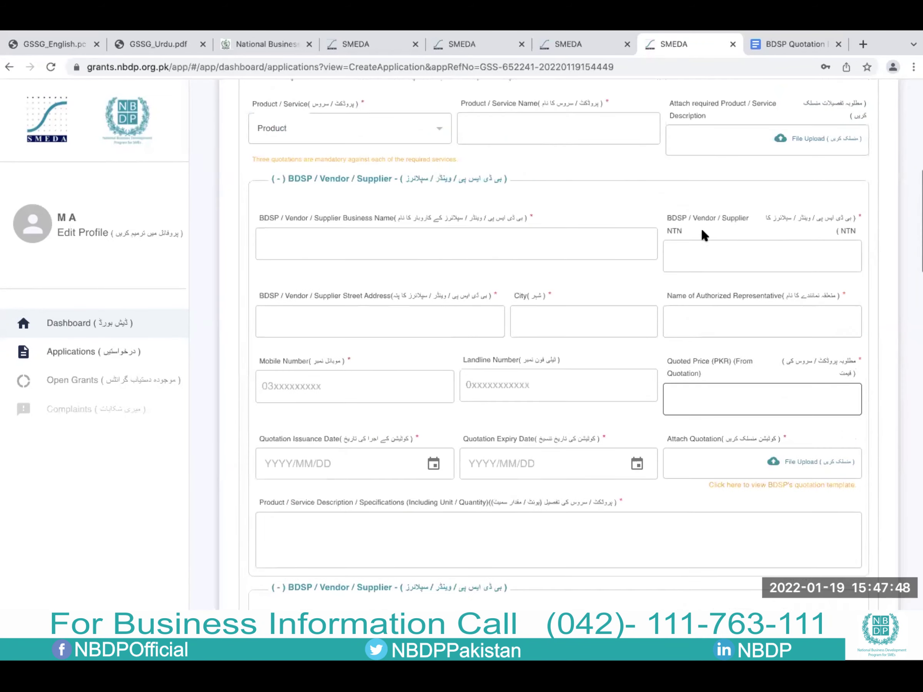
scroll(702, 228, down, 2)
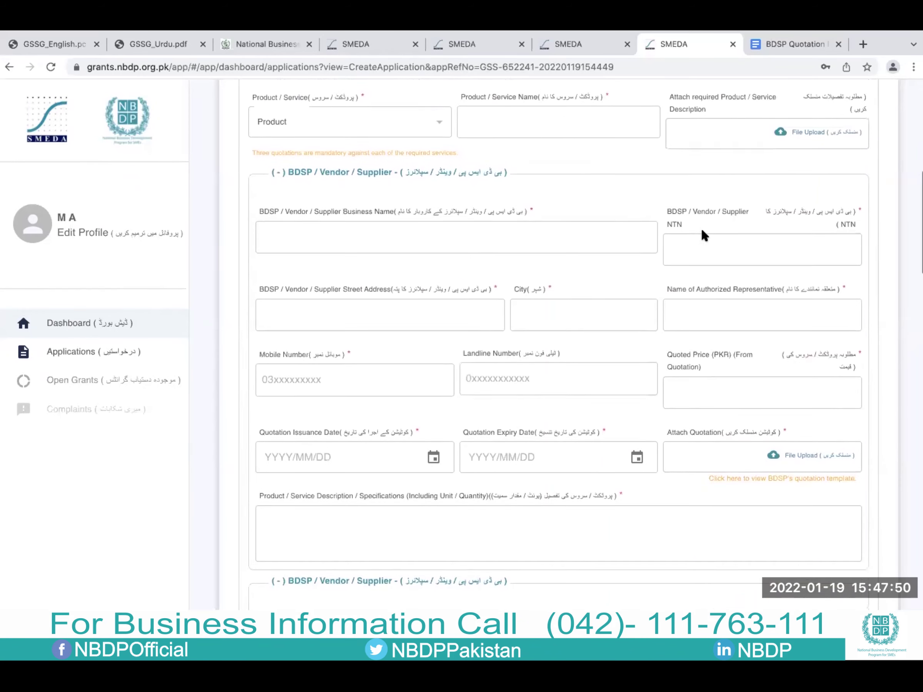
click(691, 383)
text(5,000,000)
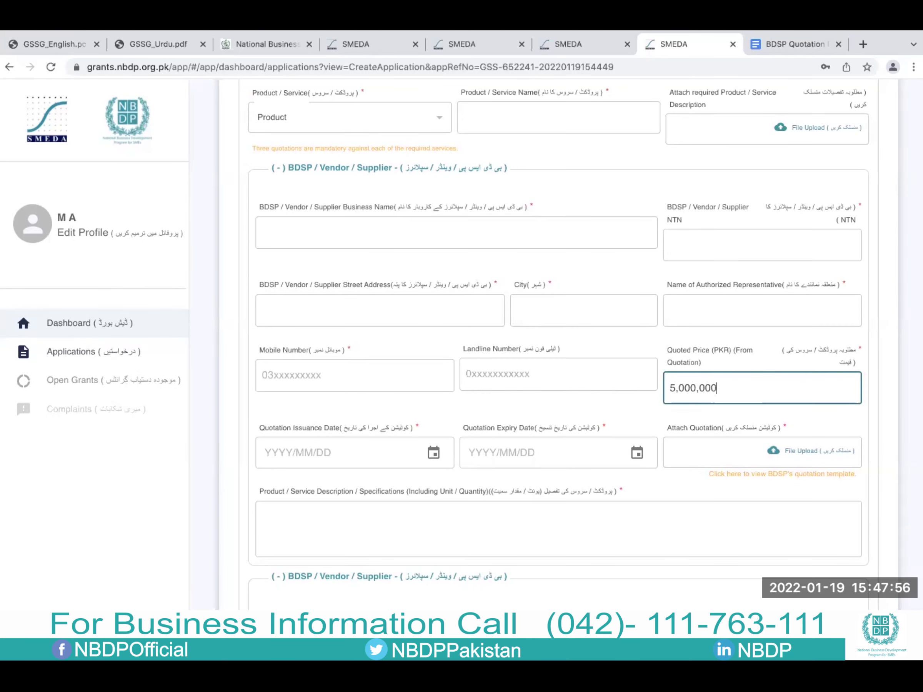
key(BackSpace)
Step: Set the Quoted Price in the second BDSP / Vendor / Supplier block to 400,000 PKR
scroll(664, 412, down, 7)
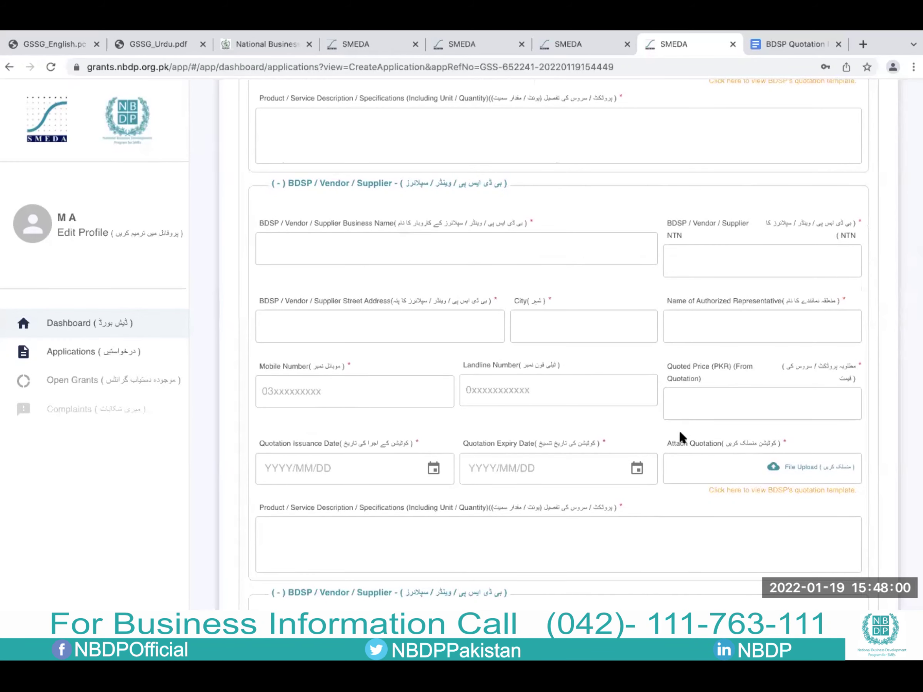
click(686, 407)
text(3)
text(0000)
text(0)
key(BackSpace)
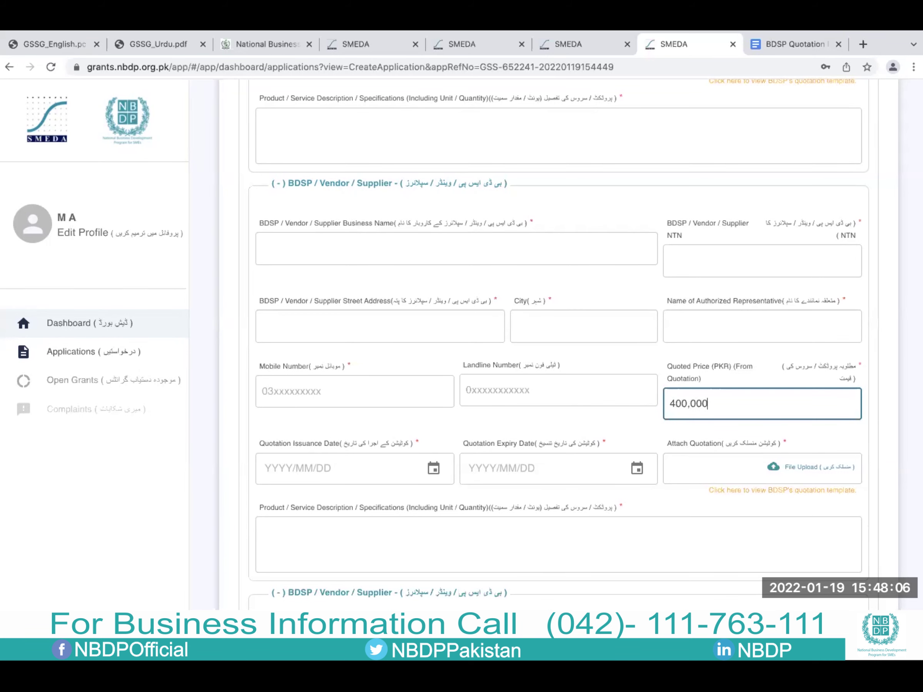
Step: Set the Quoted Price in the third BDSP / Vendor / Supplier block to 375,000 PKR
scroll(561, 336, down, 5)
scroll(688, 524, down, 2)
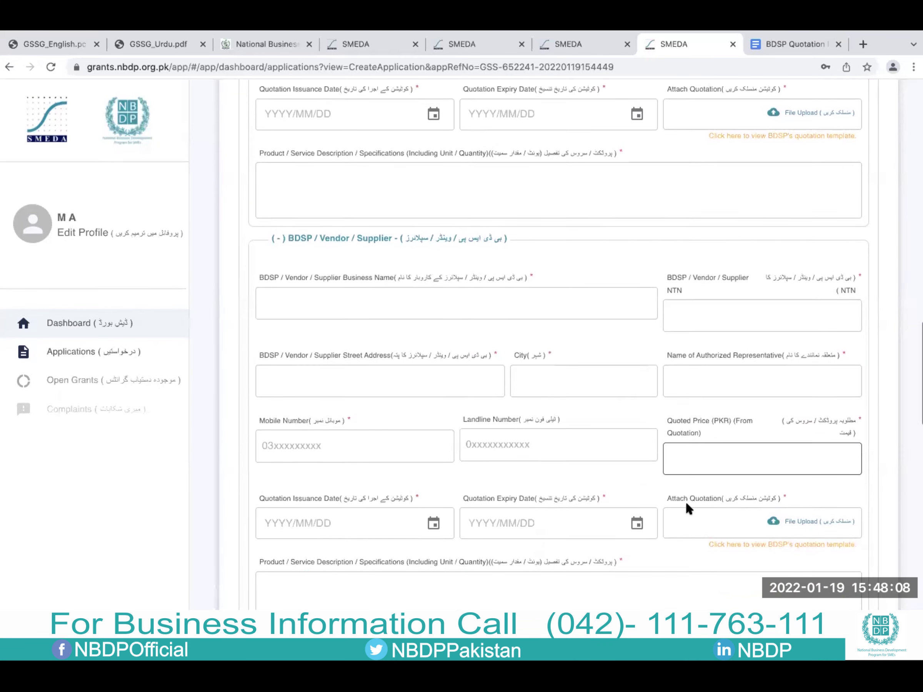
click(686, 458)
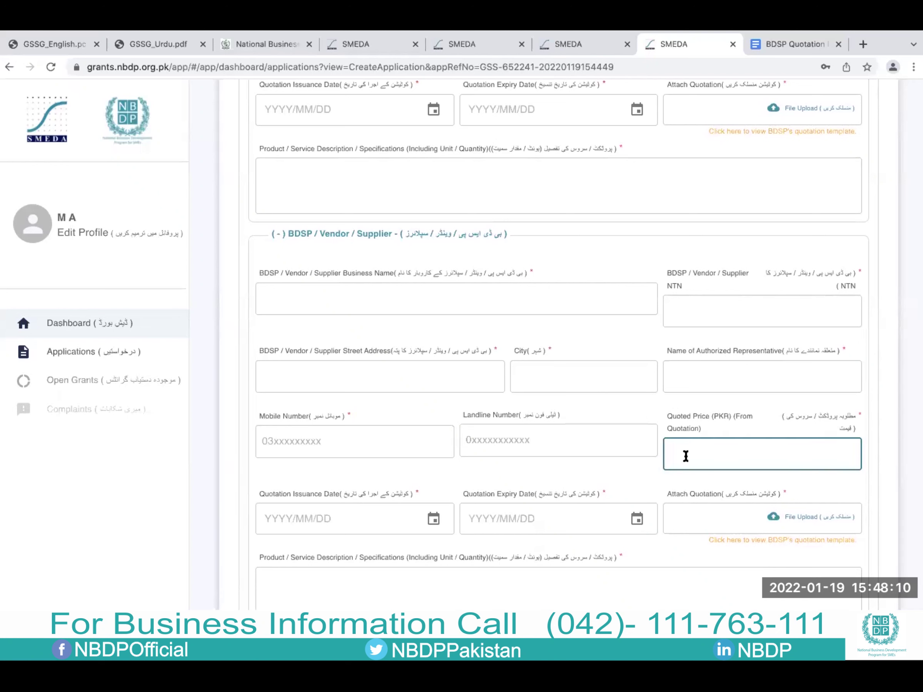
text(375,000)
Step: Check the total price, NBDP's contribution and the applicant's matching share under Funds Required Through This Grant
scroll(557, 343, down, 7)
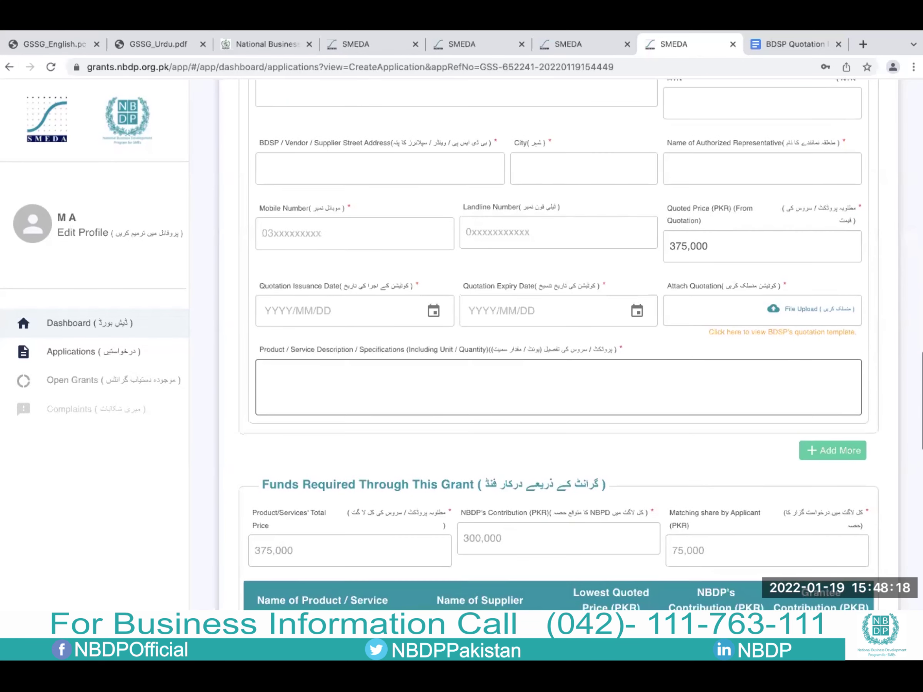
scroll(466, 588, down, 1)
scroll(420, 456, down, 1)
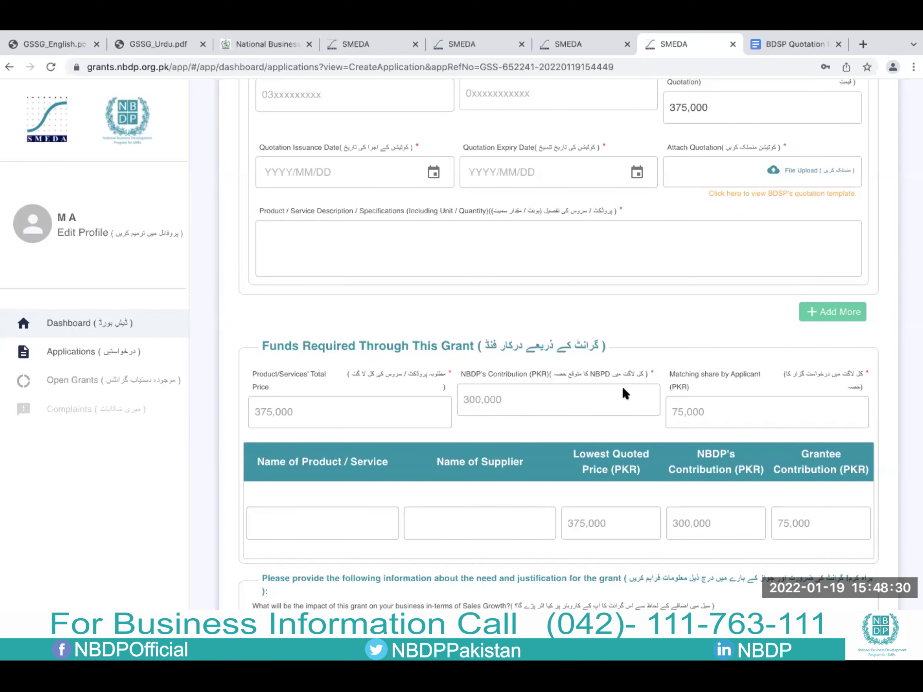
scroll(587, 338, up, 2)
scroll(484, 423, down, 1)
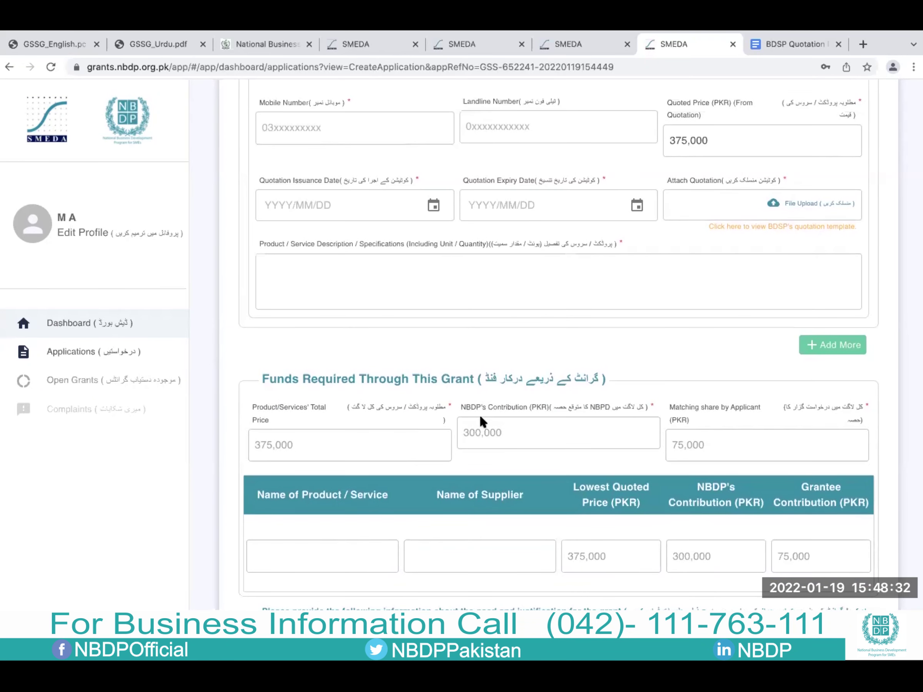
Step: Clear the Quoted Price in the third BDSP / Vendor / Supplier block
scroll(478, 414, up, 3)
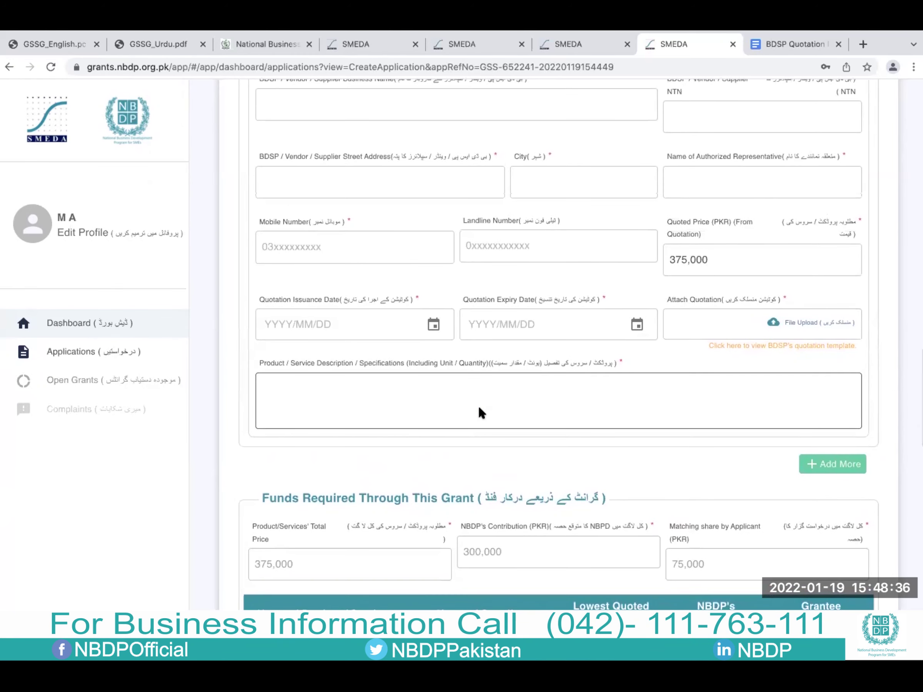
scroll(479, 406, down, 1)
click(706, 258)
key(BackSpace)
key(BackSpace)
key(BackSpace)
key(BackSpace)
key(BackSpace)
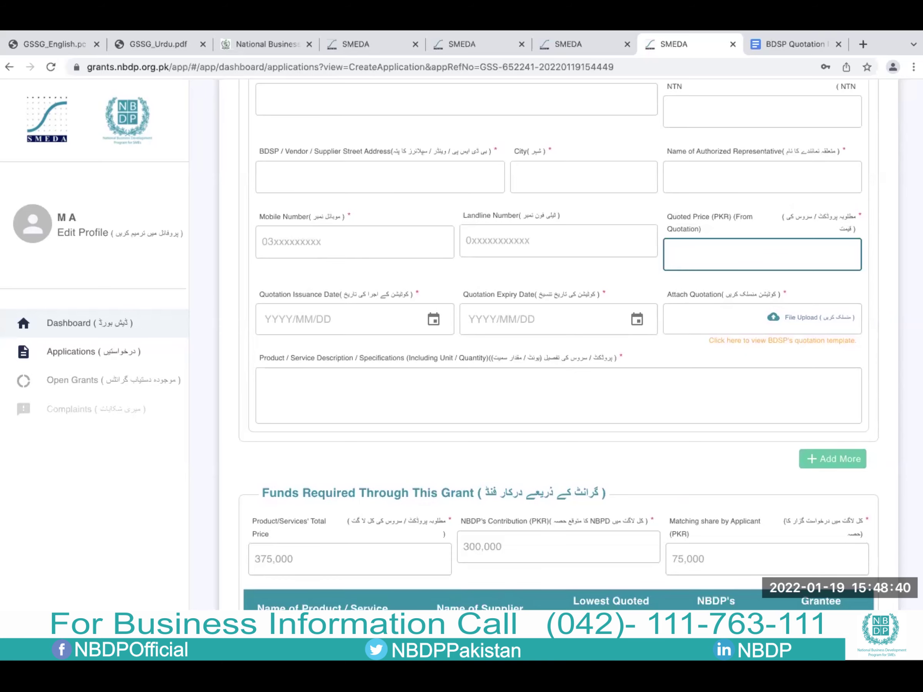
text(400000)
key(Return)
Step: Clear the Quoted Price in the second BDSP / Vendor / Supplier block
scroll(748, 235, up, 5)
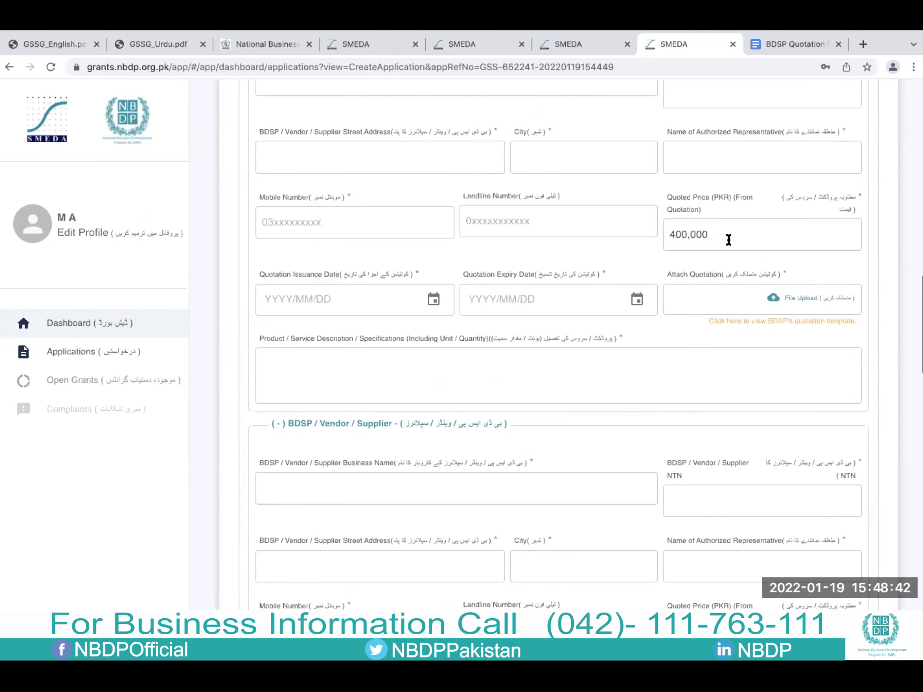
click(729, 240)
key(BackSpace)
key(BackSpace)
key(BackSpace)
key(BackSpace)
key(BackSpace)
key(BackSpace)
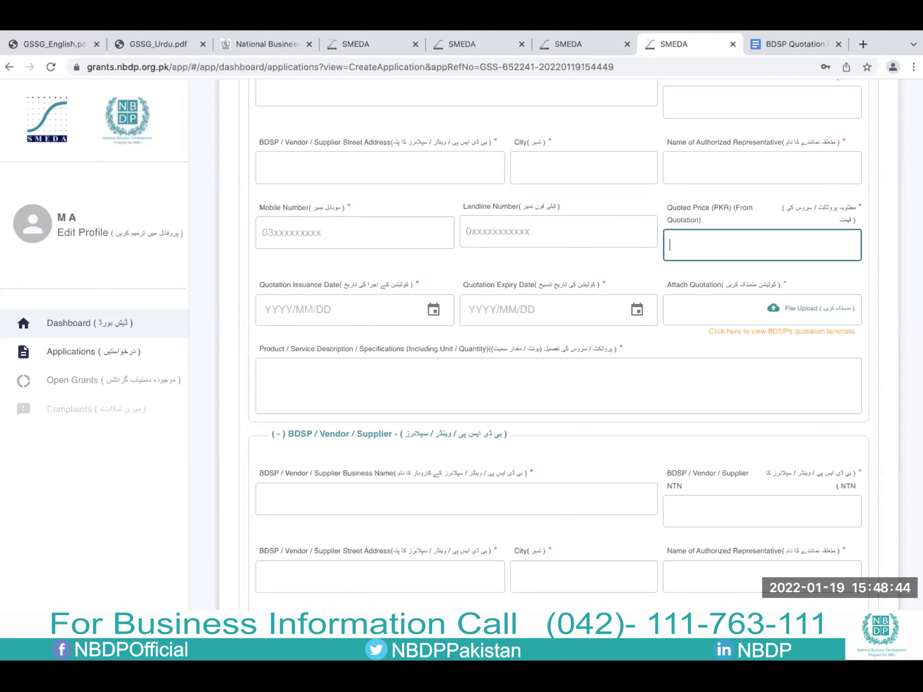
Step: Review the supplier blocks, funds table, the sales growth and job creation questions, and the previous government grant section
scroll(559, 341, up, 4)
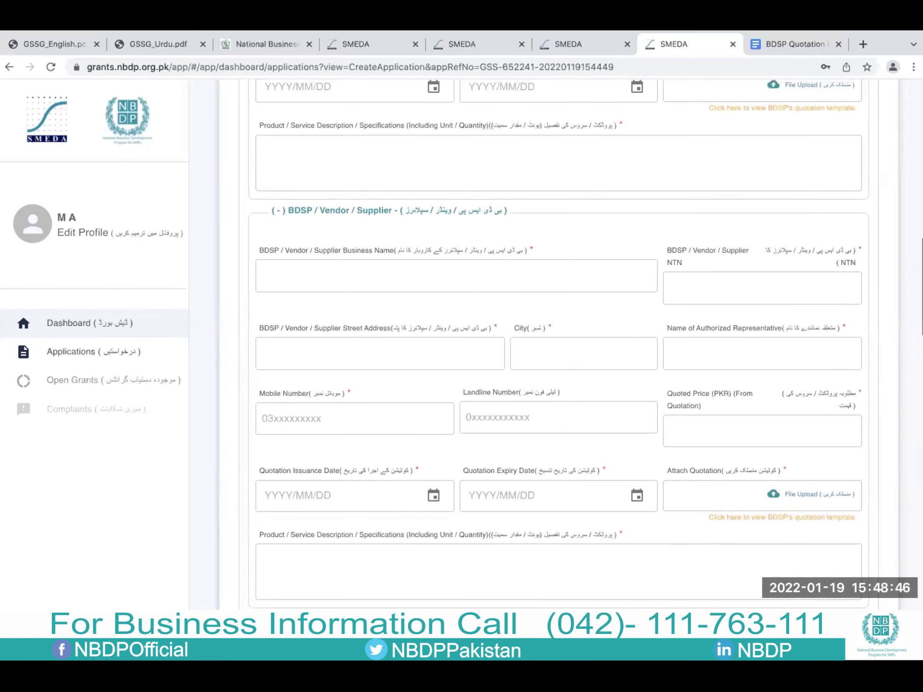
scroll(559, 341, down, 15)
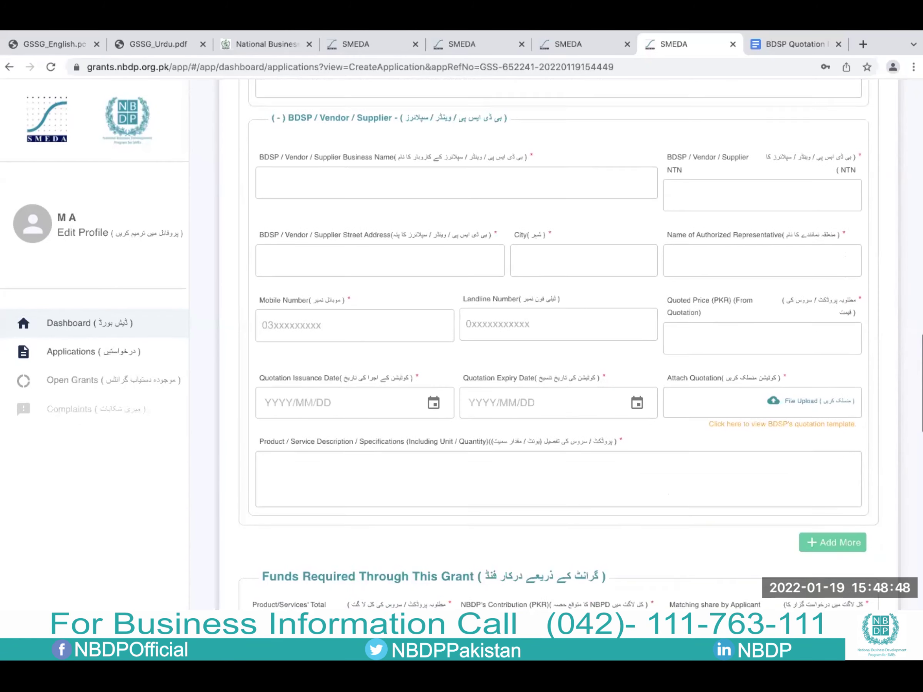
scroll(559, 341, down, 9)
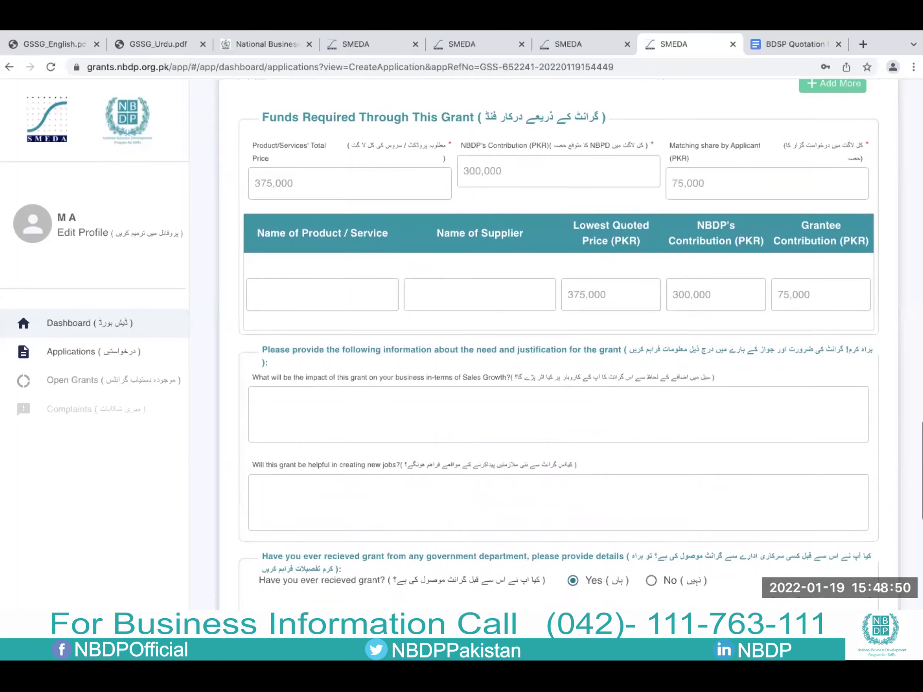
scroll(721, 230, down, 3)
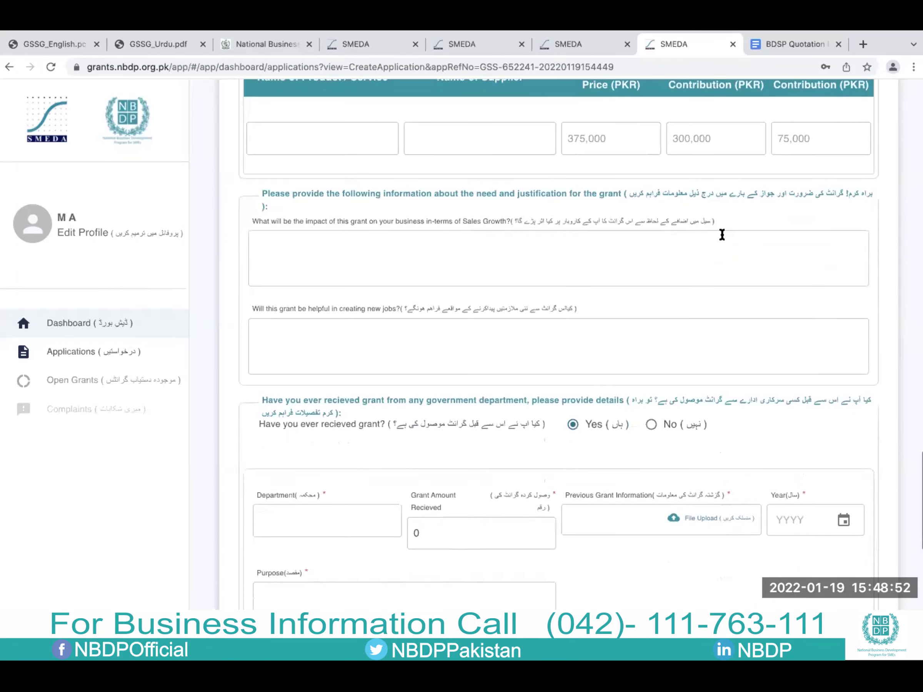
scroll(493, 200, down, 1)
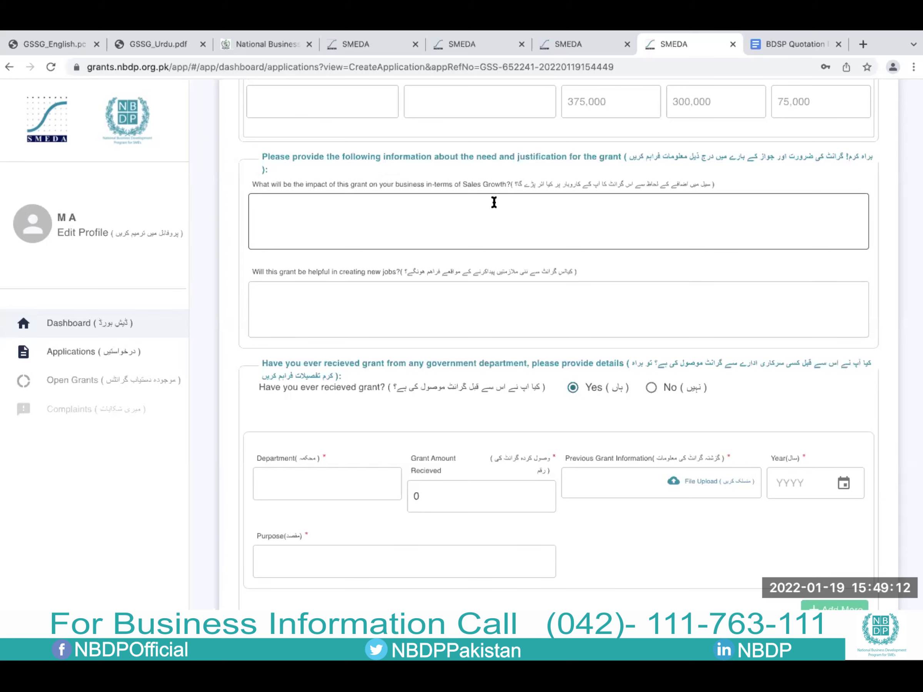
scroll(495, 202, down, 1)
click(351, 254)
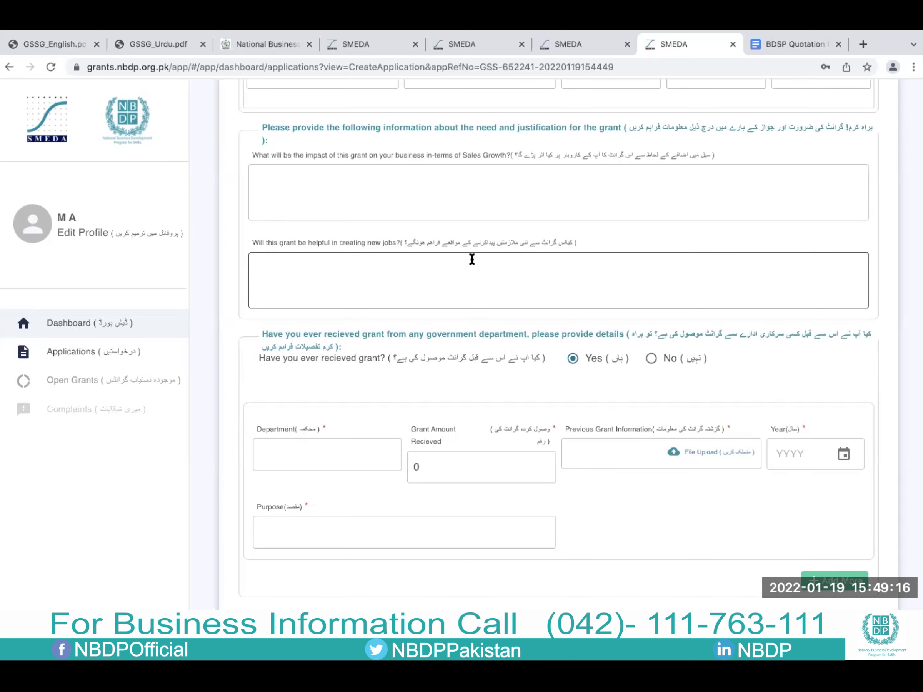
click(556, 122)
click(438, 264)
scroll(438, 266, down, 1)
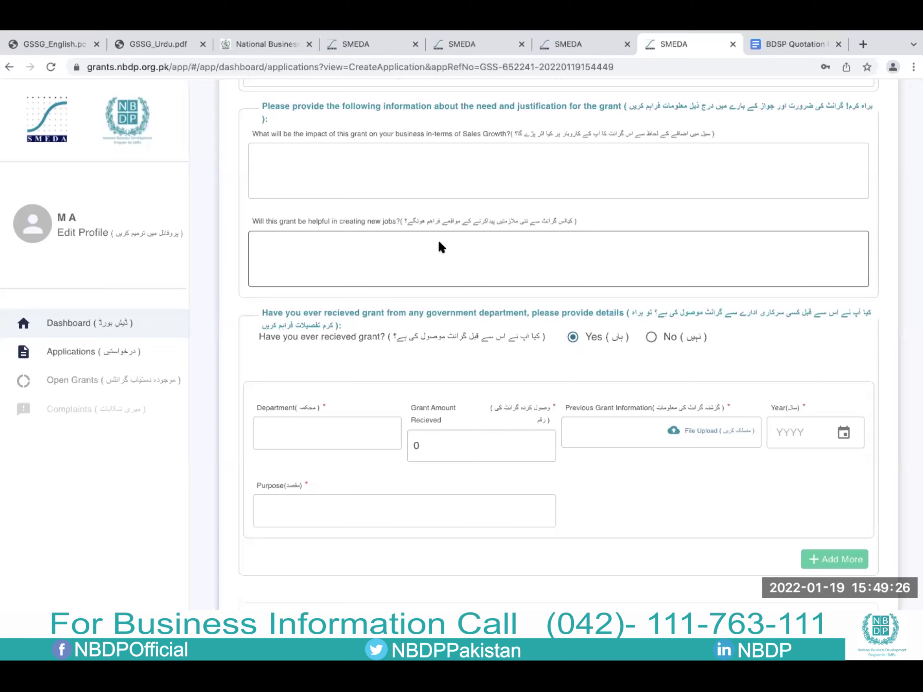
scroll(439, 242, down, 1)
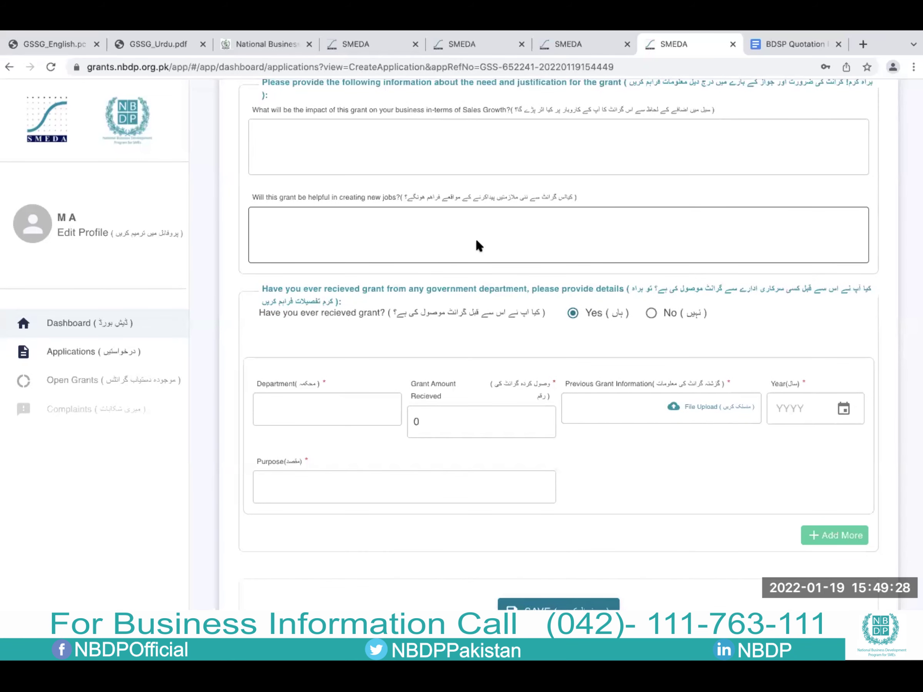
scroll(472, 237, down, 1)
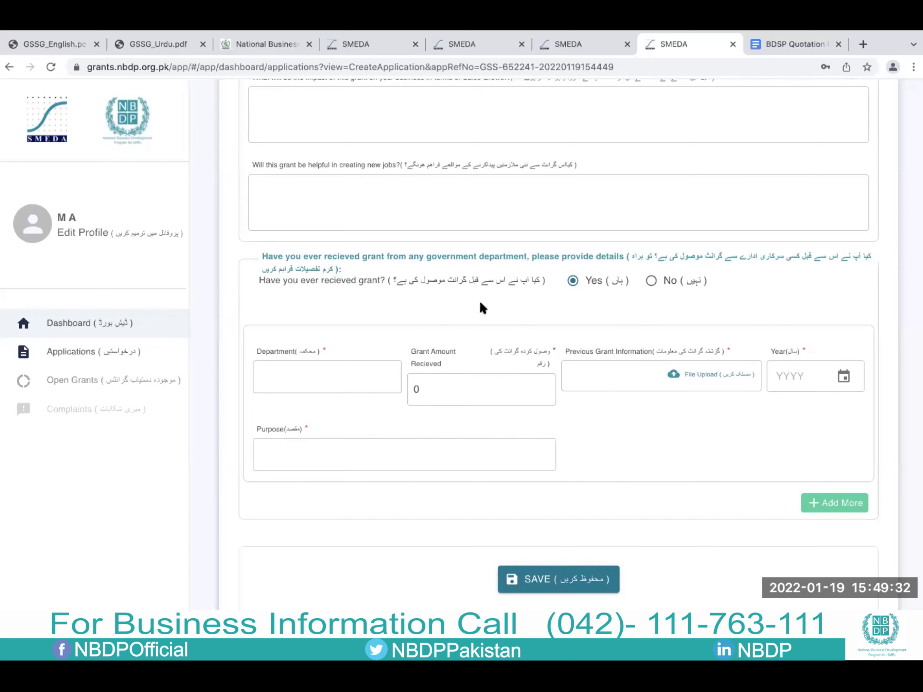
scroll(607, 418, down, 1)
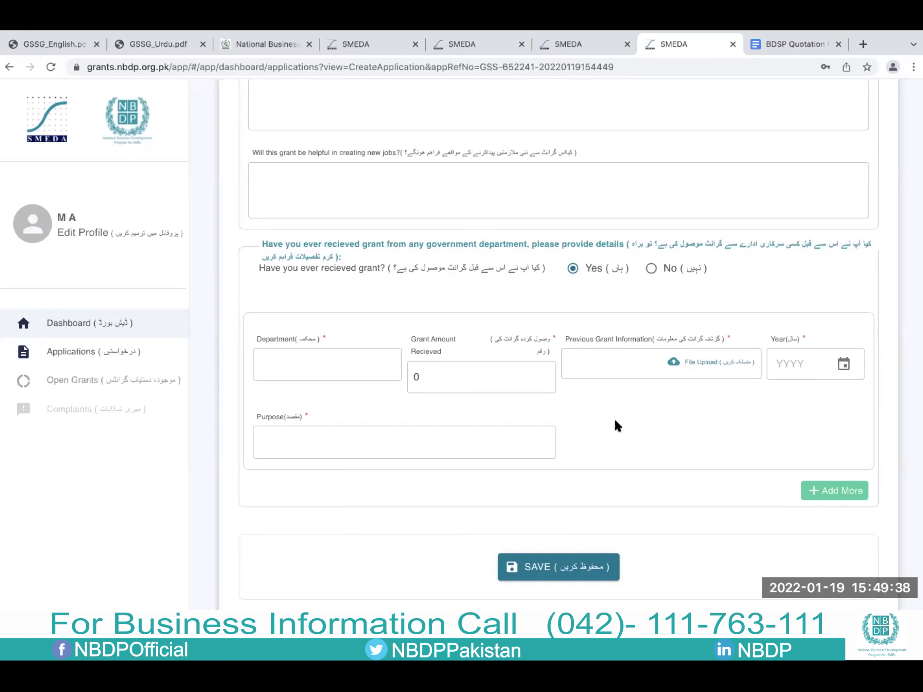
scroll(615, 420, down, 1)
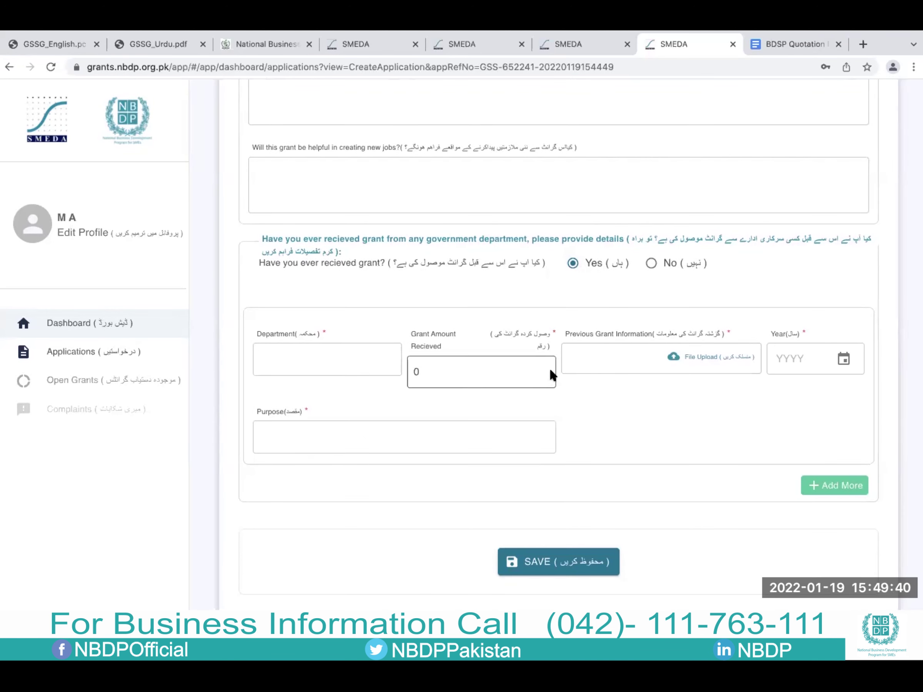
Step: Switch the answer about ever having received a government grant to No and back to Yes
click(652, 263)
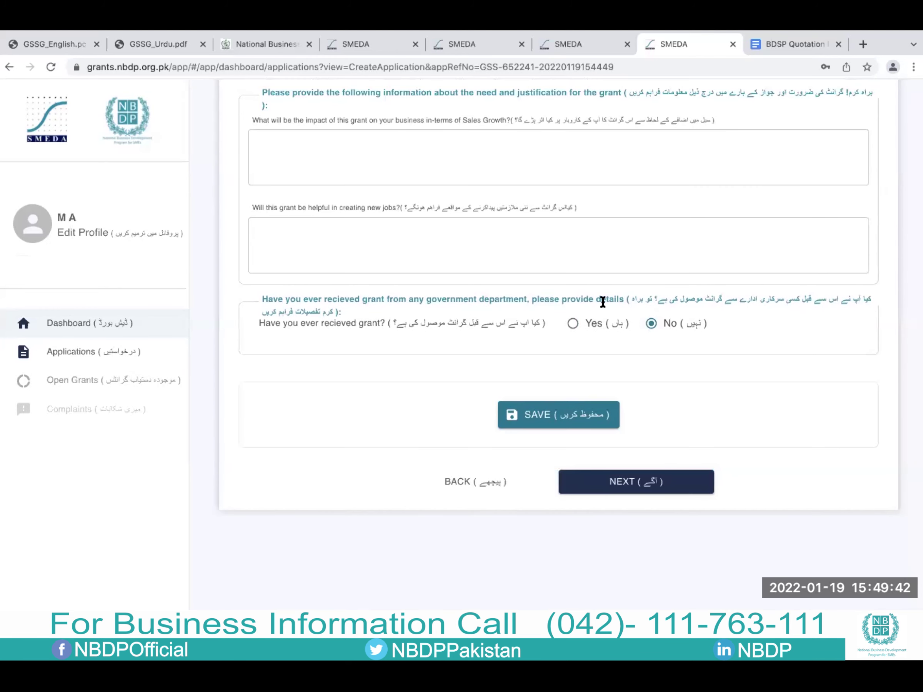
click(575, 326)
scroll(467, 354, down, 4)
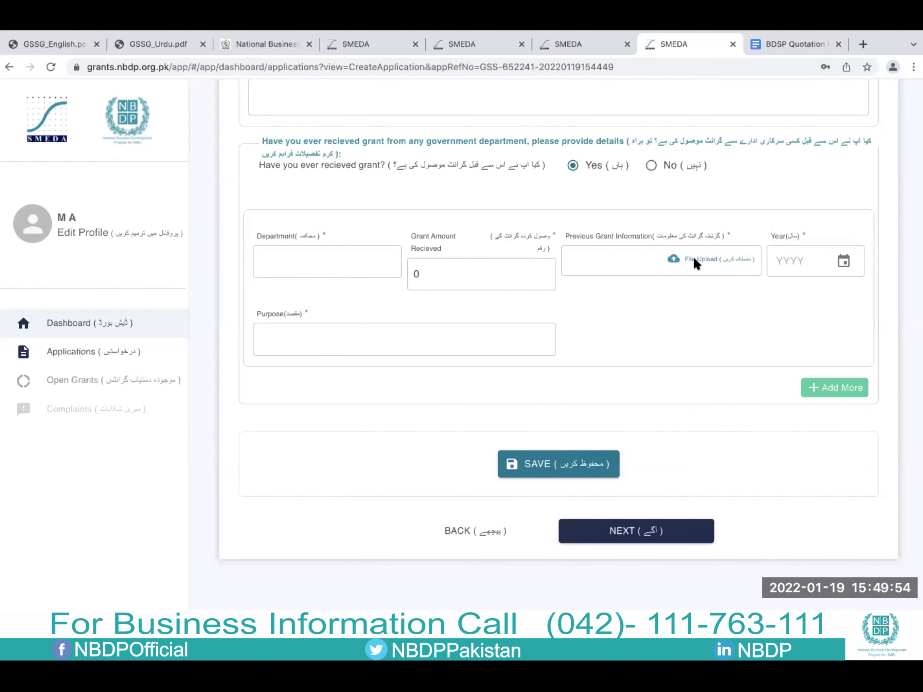
Step: Save the Grant Information section and dismiss the confirmation message
scroll(697, 325, down, 1)
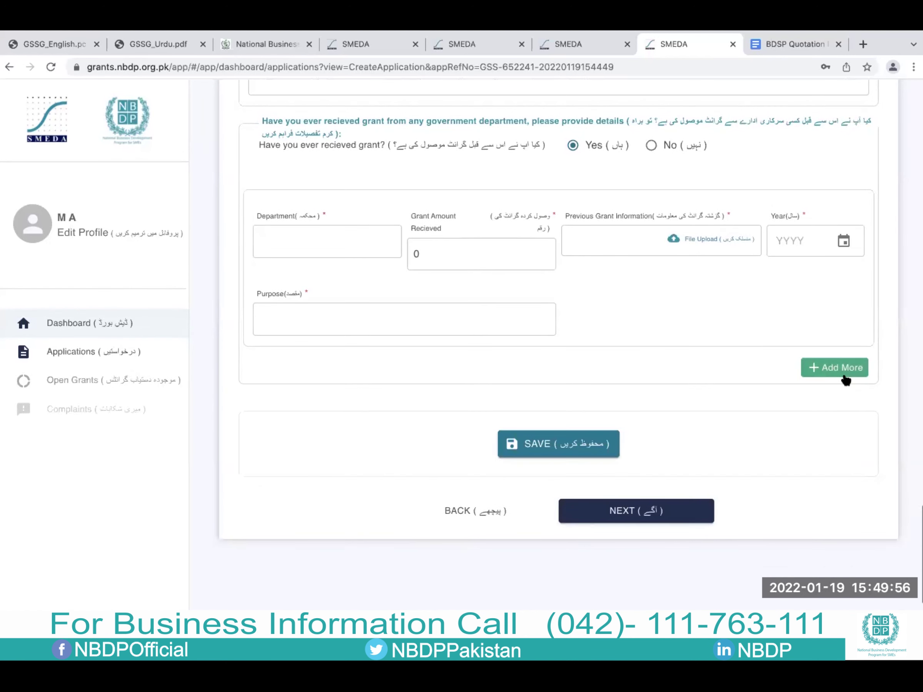
click(552, 440)
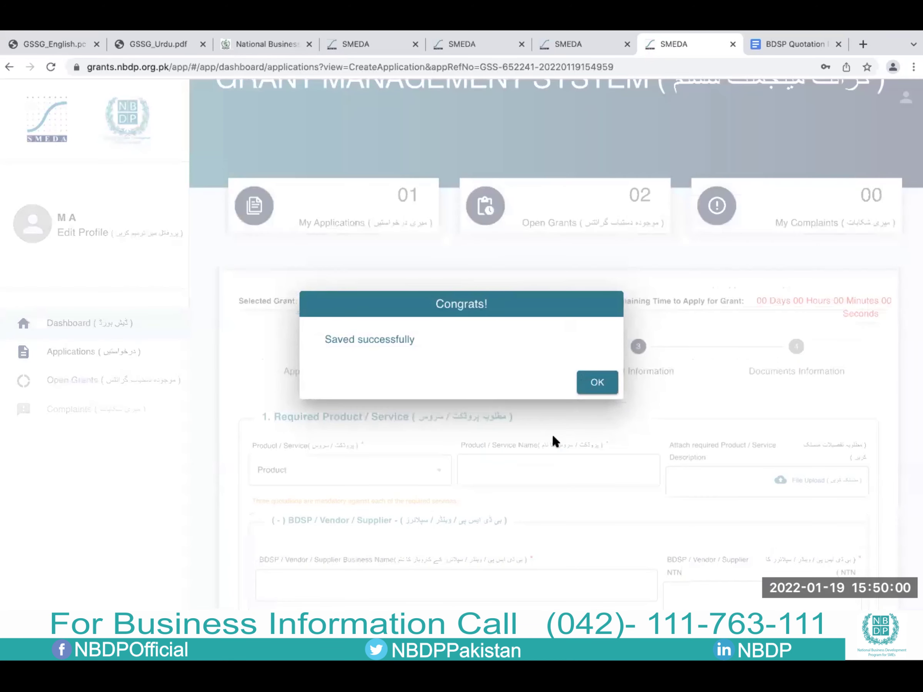
click(590, 387)
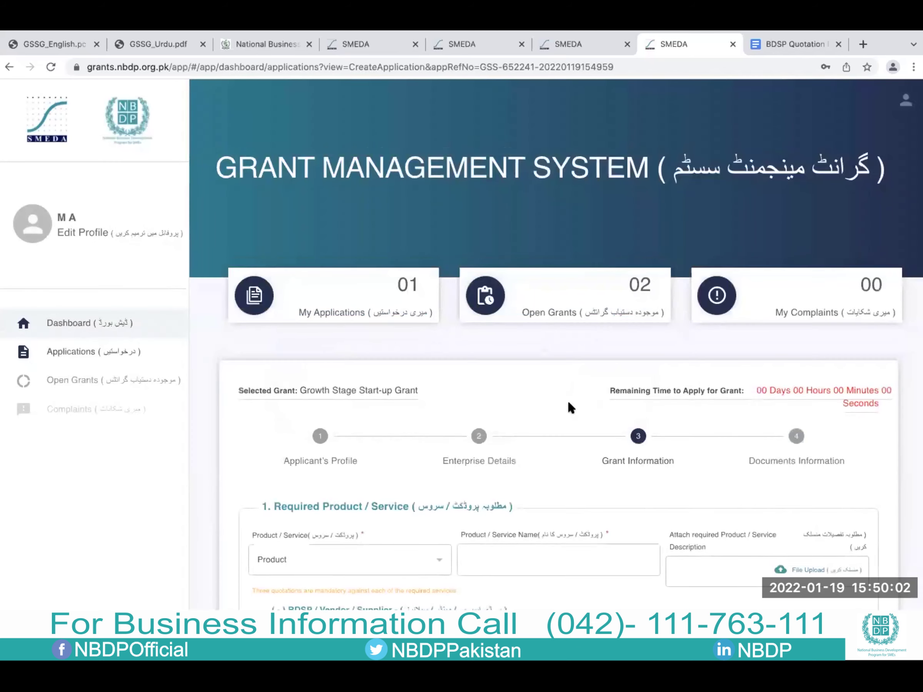
Step: Proceed from the saved Grant Information section to the Documents Information section
scroll(567, 400, down, 2)
scroll(567, 400, down, 3)
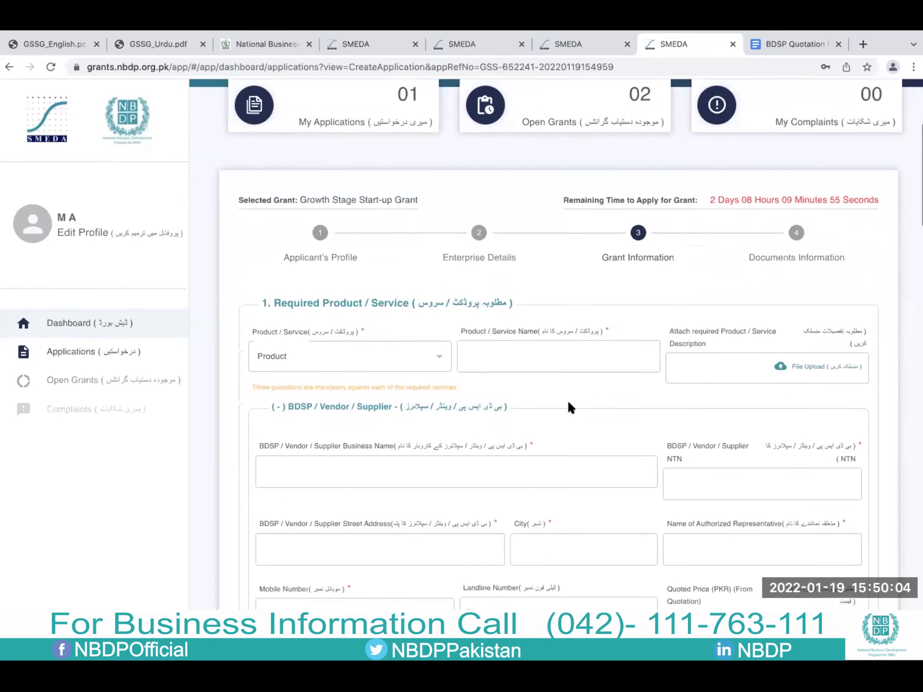
scroll(567, 400, up, 3)
scroll(567, 400, down, 1)
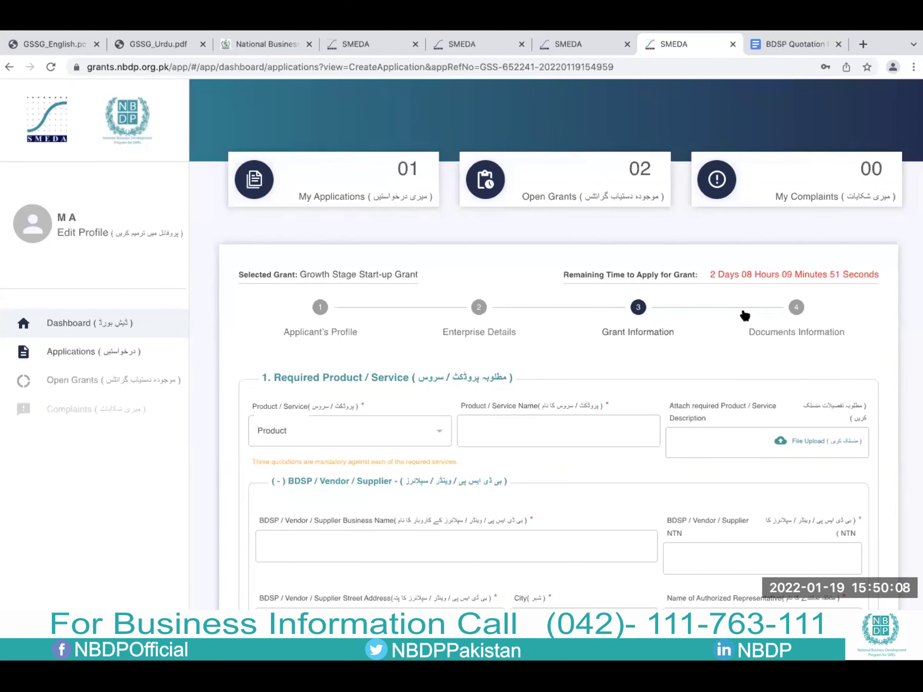
scroll(746, 315, down, 3)
scroll(743, 307, down, 20)
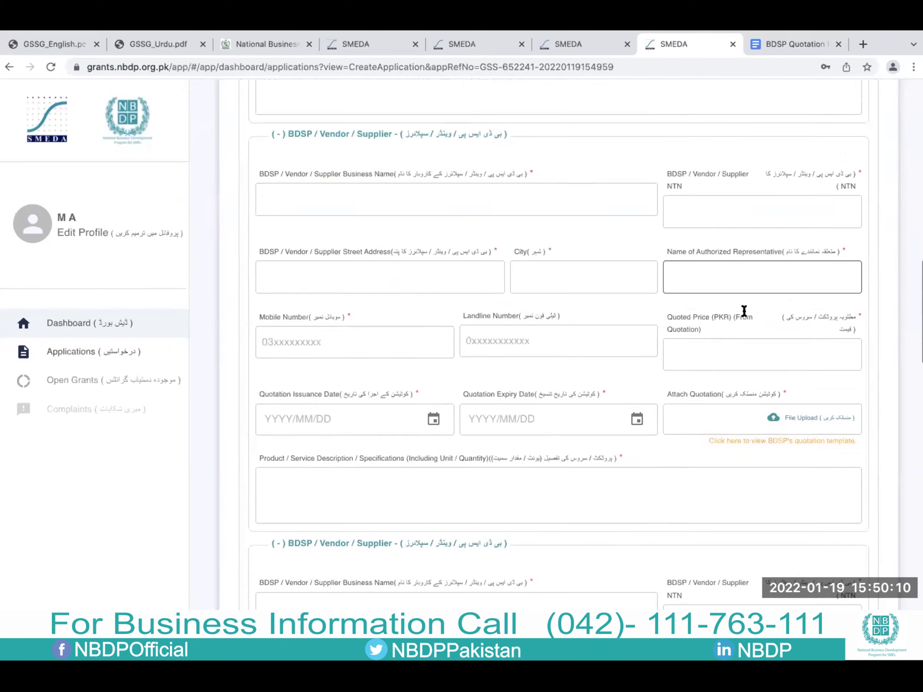
scroll(744, 311, down, 7)
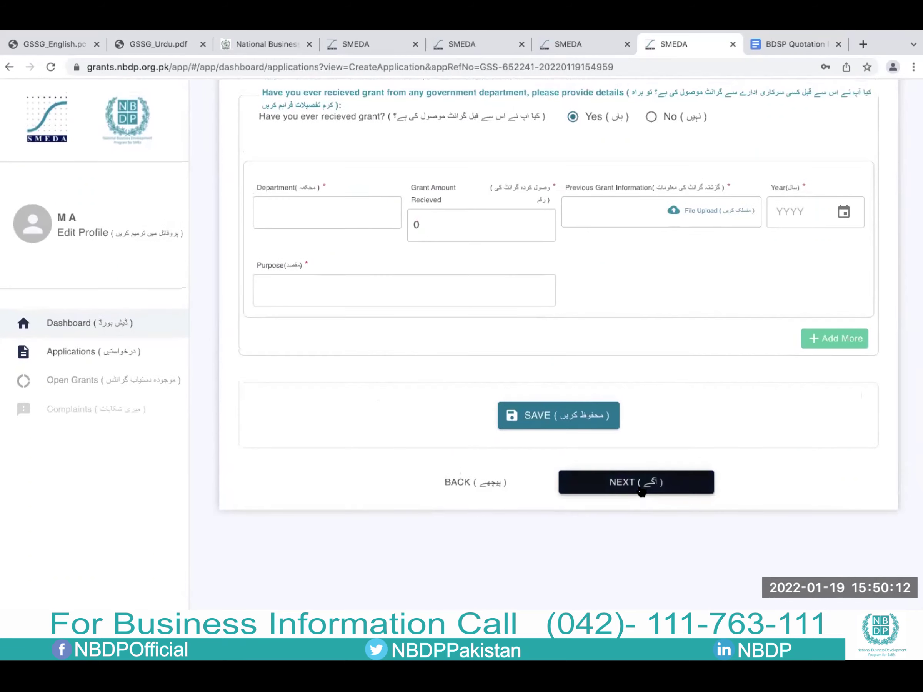
click(639, 482)
Step: Review the lists of mandatory and supporting documents required for the application, including the CNIC, NTN certificate and quotations
scroll(639, 483, up, 15)
scroll(639, 482, down, 4)
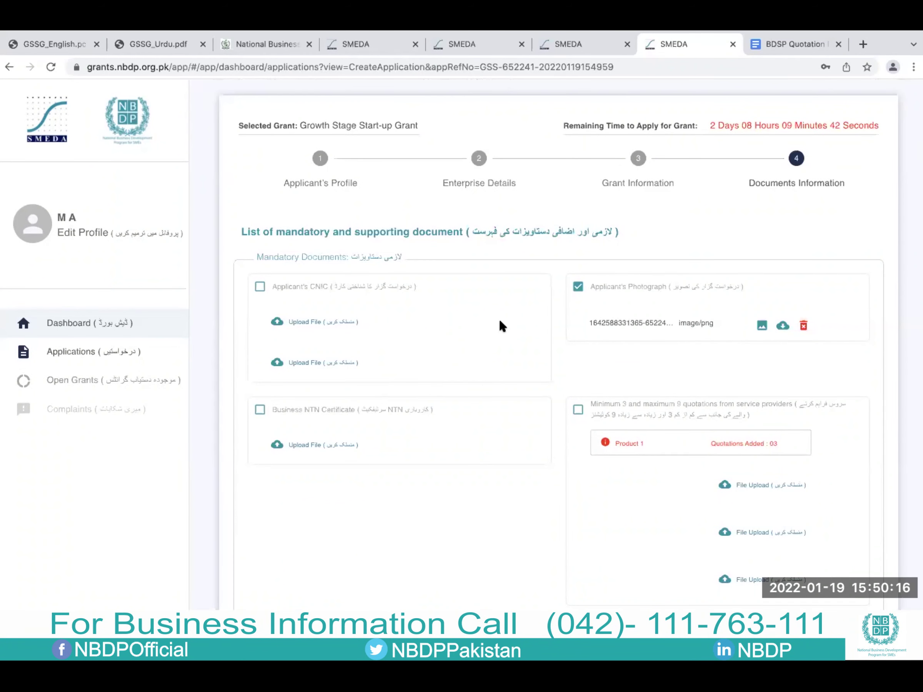
scroll(484, 367, down, 1)
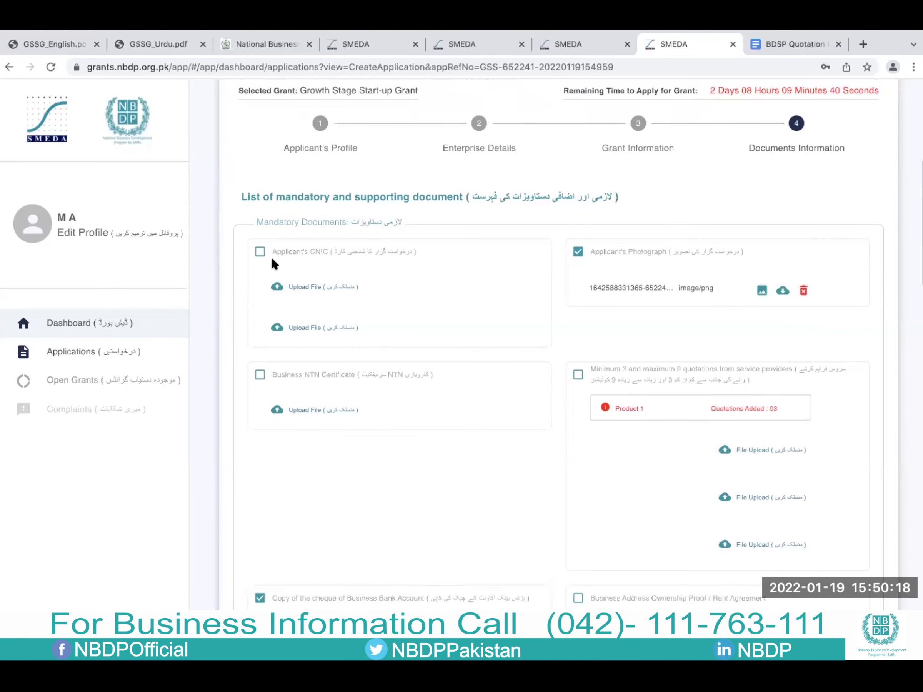
scroll(495, 344, down, 2)
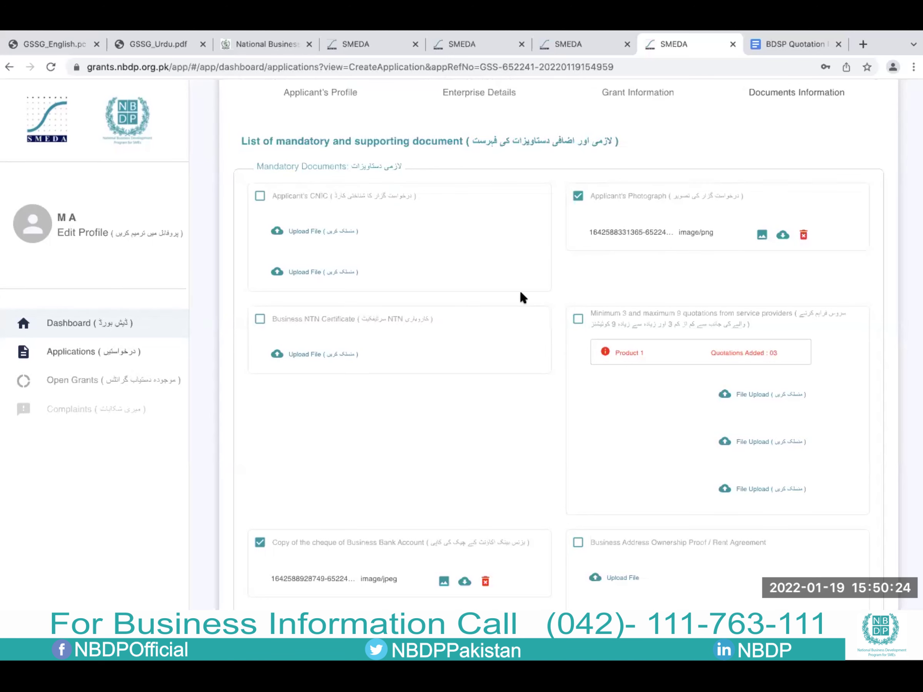
scroll(523, 296, down, 1)
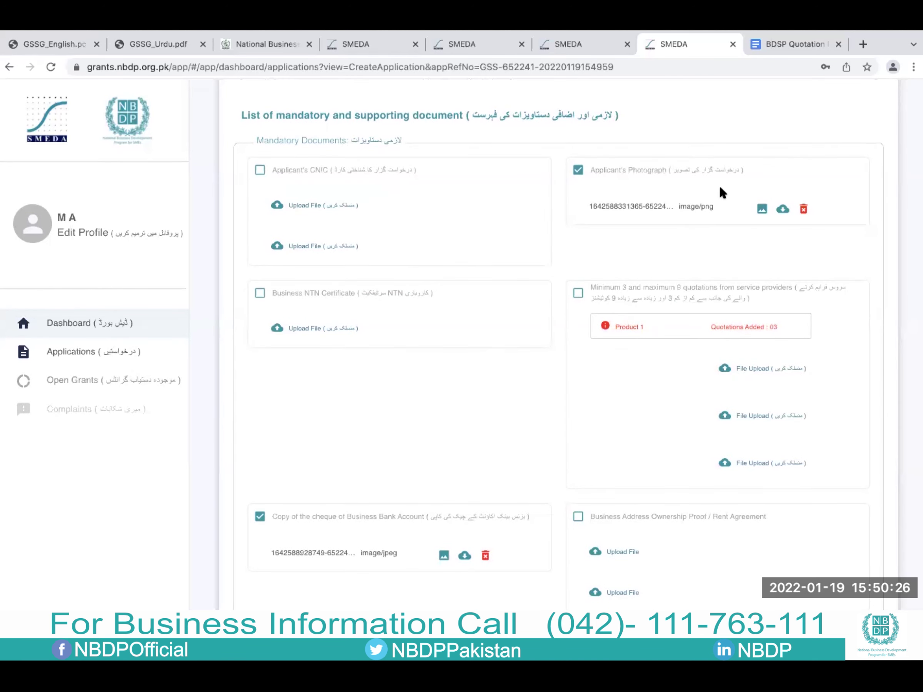
scroll(615, 280, down, 2)
scroll(527, 318, down, 12)
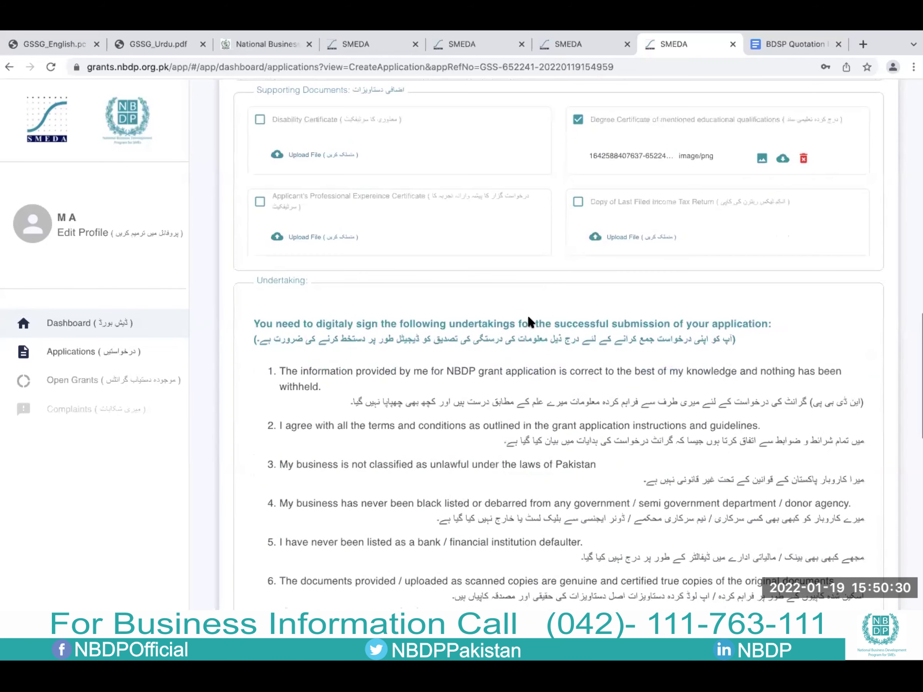
Step: Confirm having read and accepted the undertakings affidavit, and try to submit the application
scroll(527, 315, down, 4)
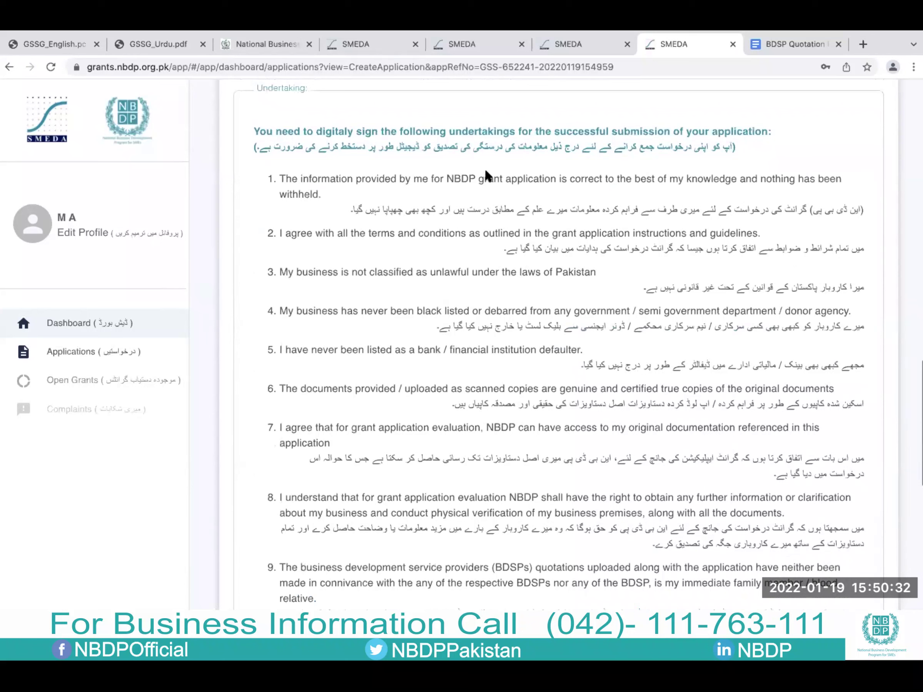
scroll(406, 199, down, 1)
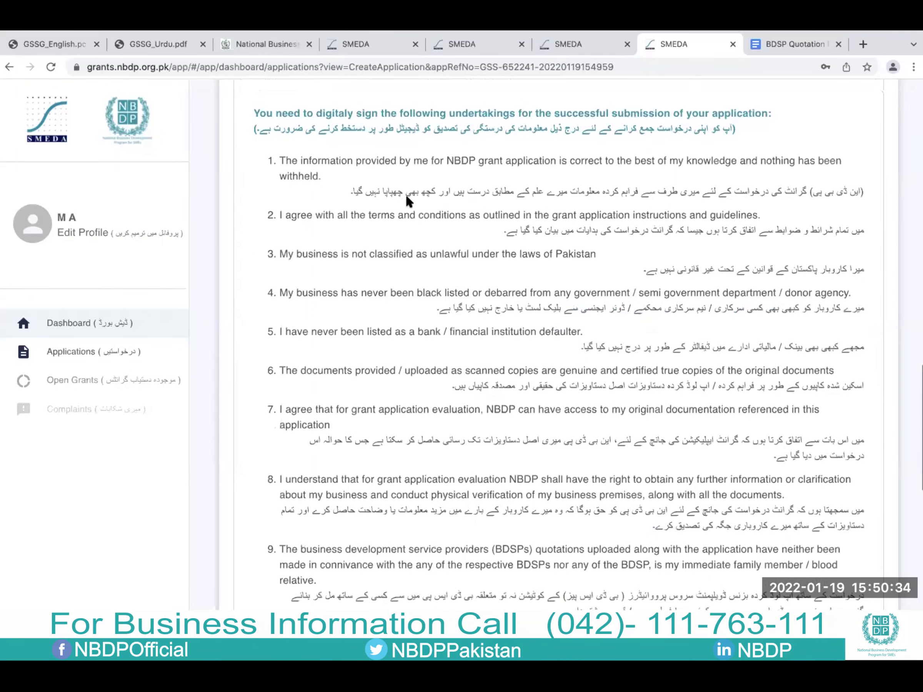
scroll(407, 200, down, 2)
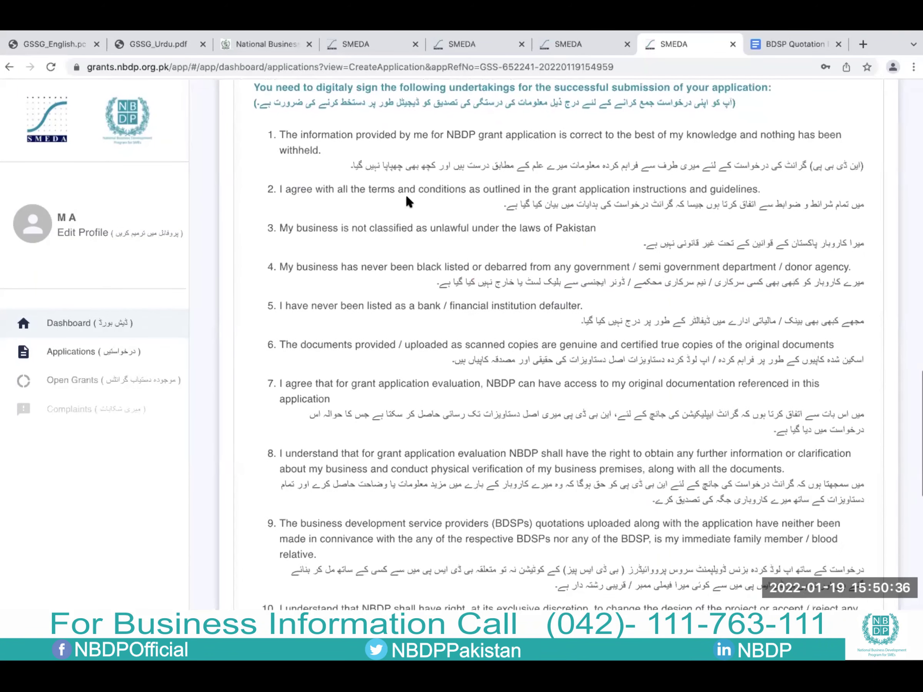
scroll(406, 196, down, 10)
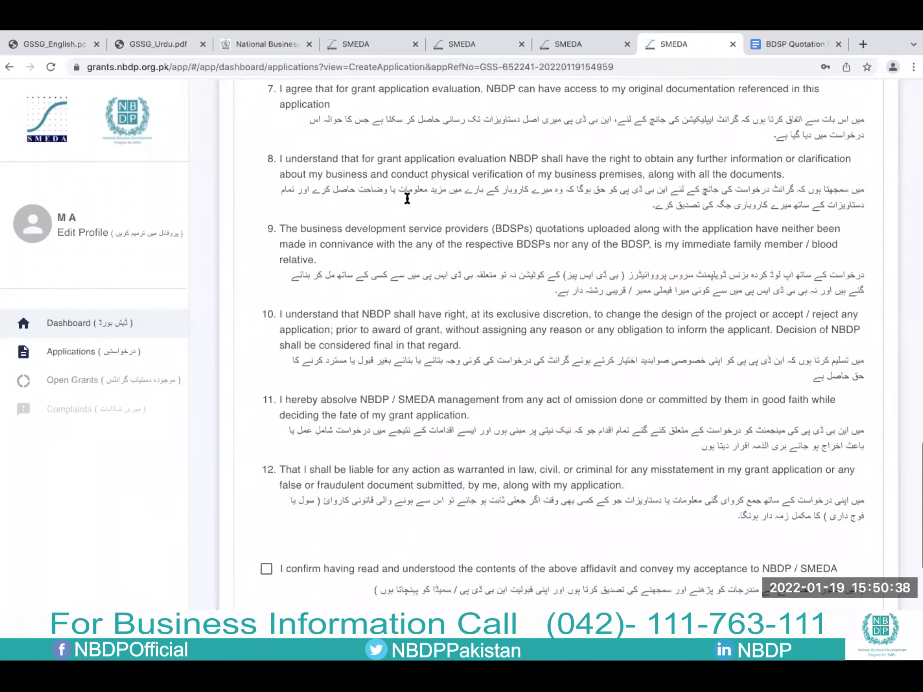
click(266, 460)
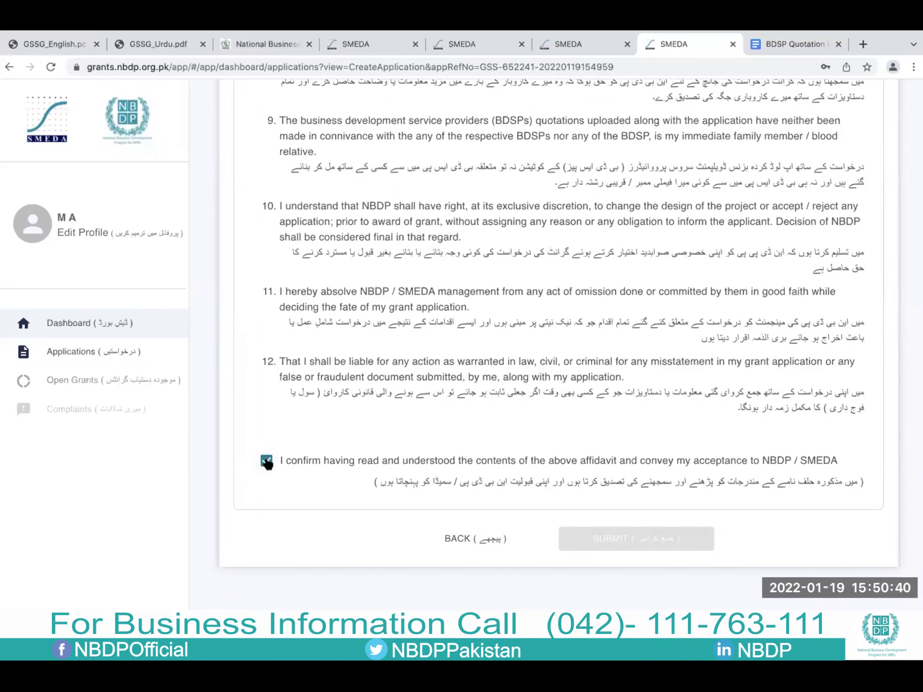
click(587, 538)
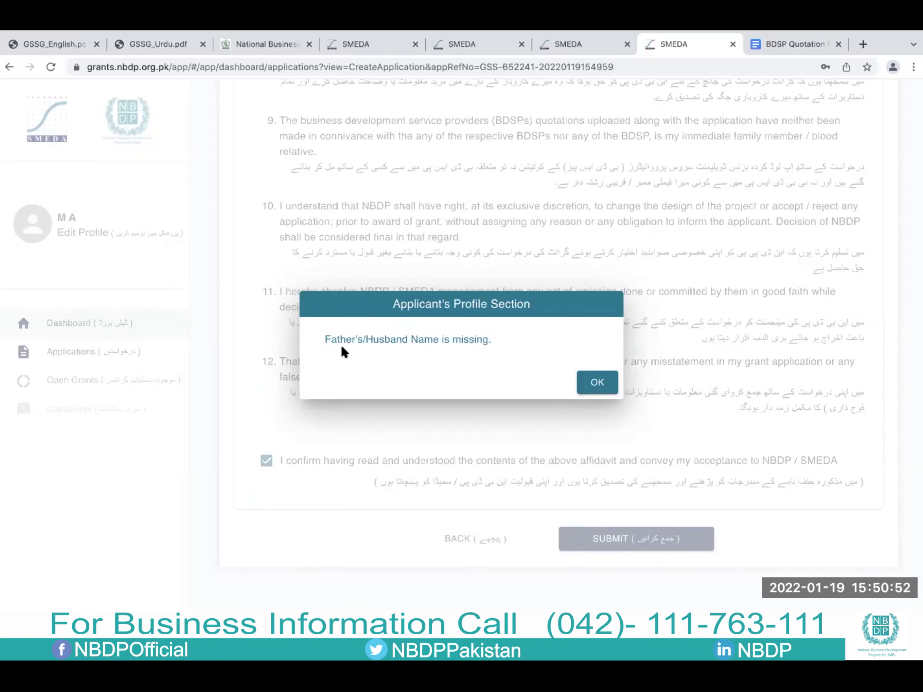
Step: Dismiss the Applicant's Profile Section message and review the undertakings listed above the acceptance confirmation
click(591, 382)
scroll(484, 328, up, 6)
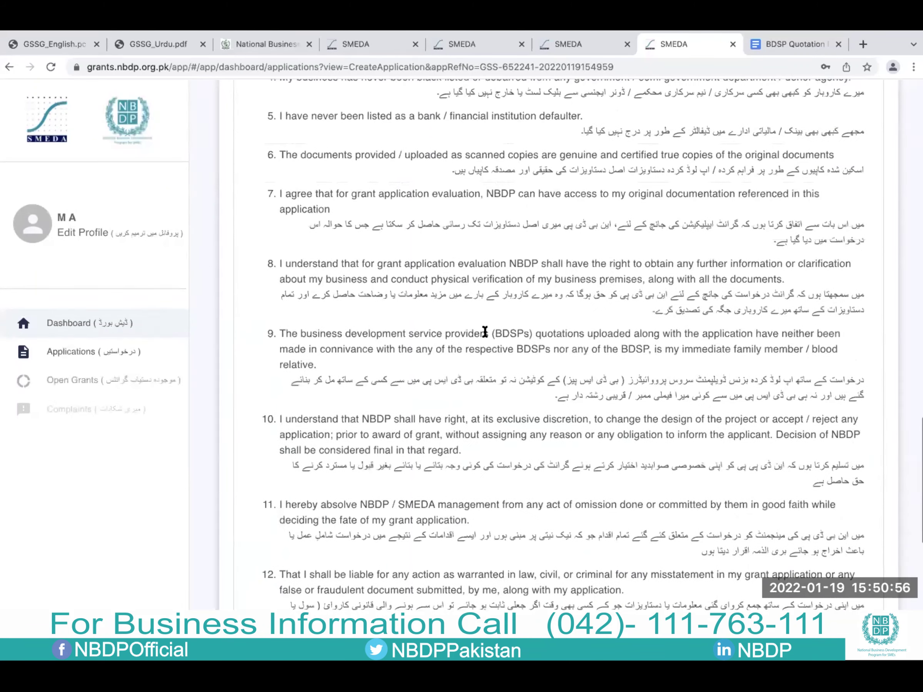
scroll(485, 332, up, 4)
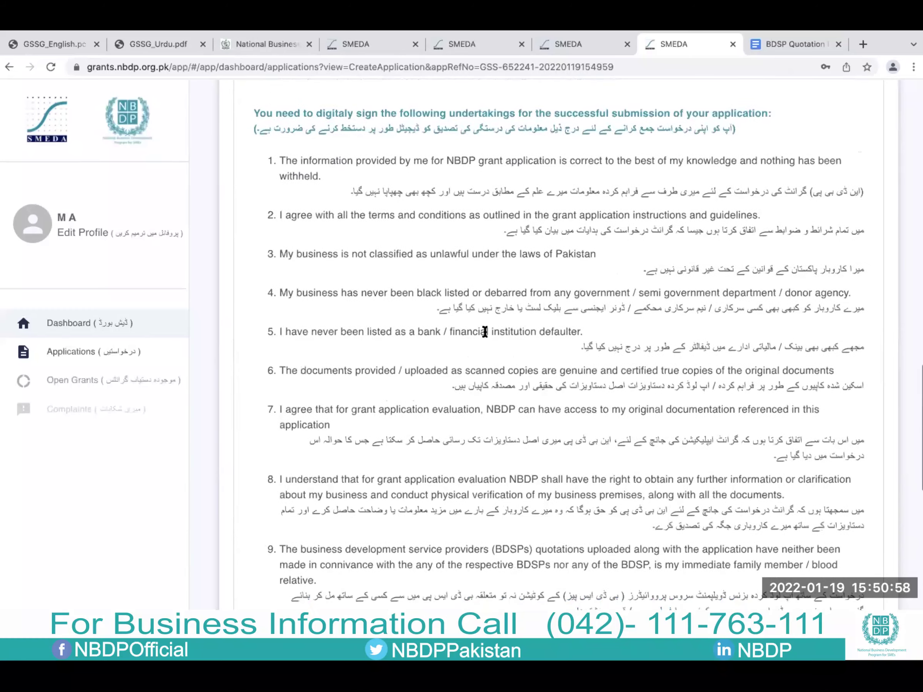
scroll(485, 332, up, 2)
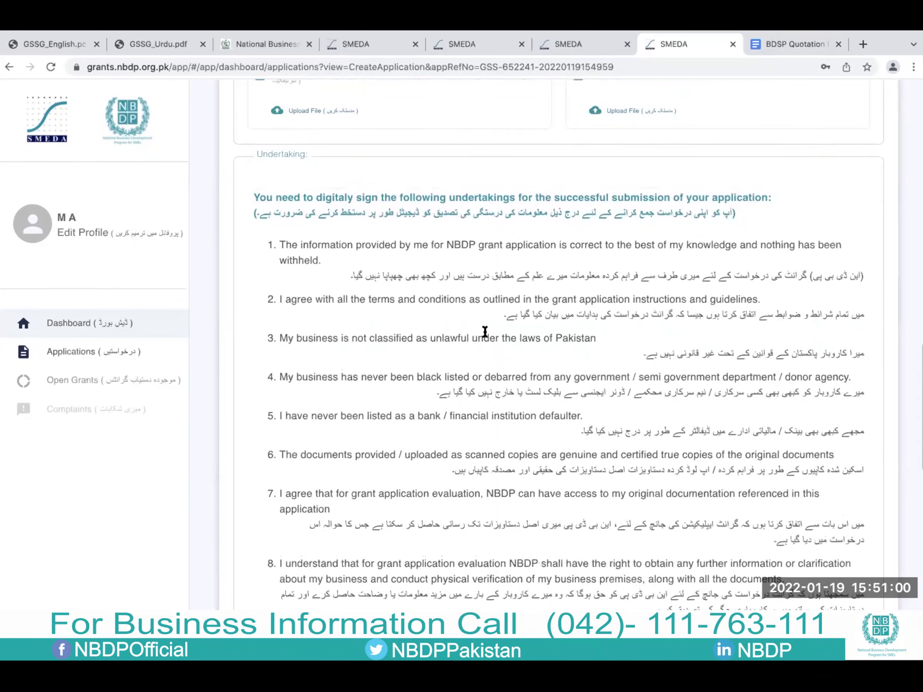
scroll(484, 332, down, 2)
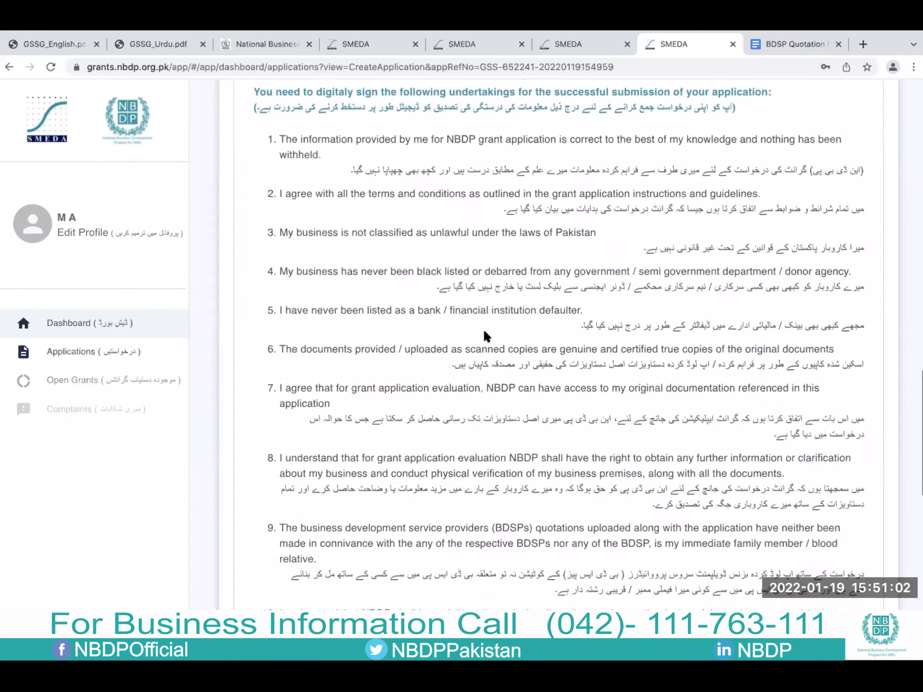
scroll(485, 332, down, 4)
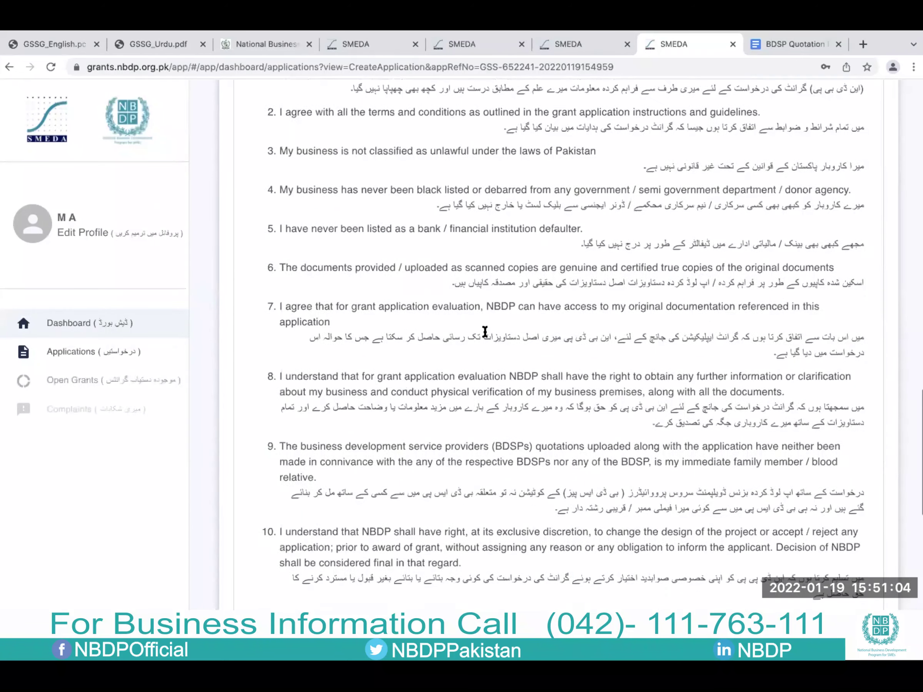
scroll(484, 333, down, 6)
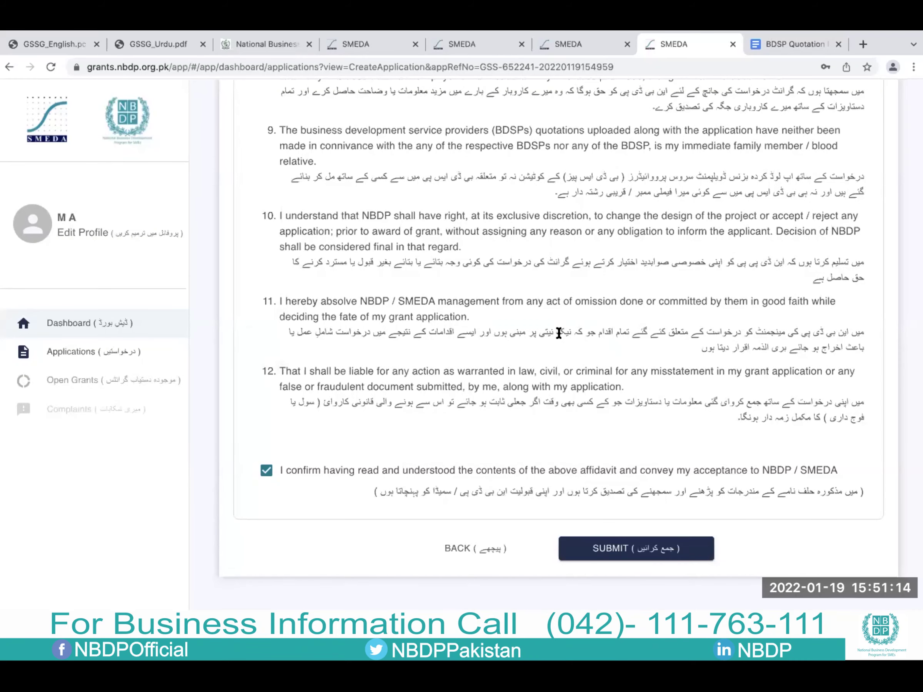
scroll(559, 333, up, 6)
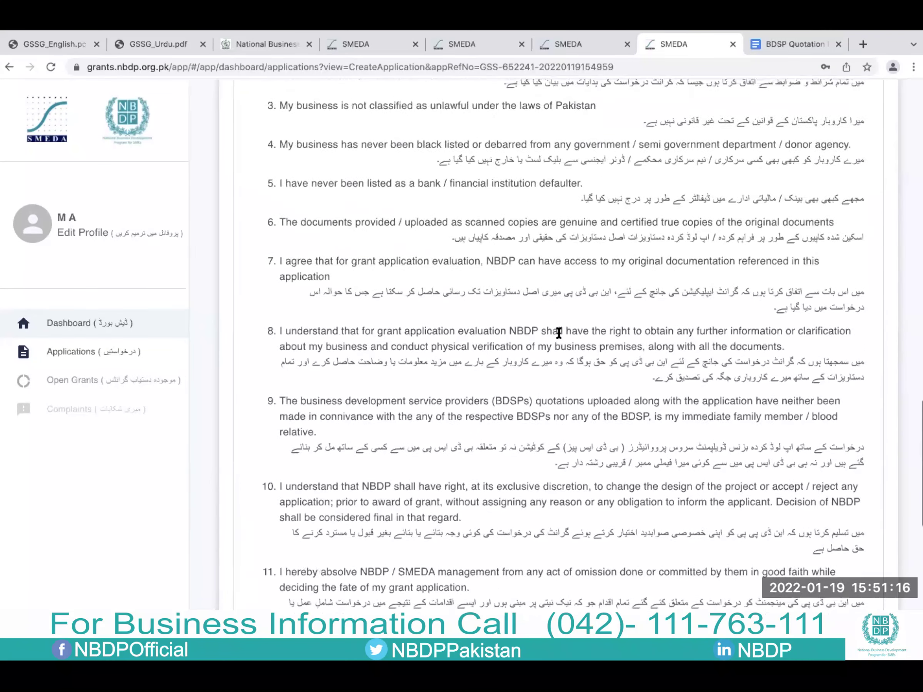
scroll(275, 135, up, 2)
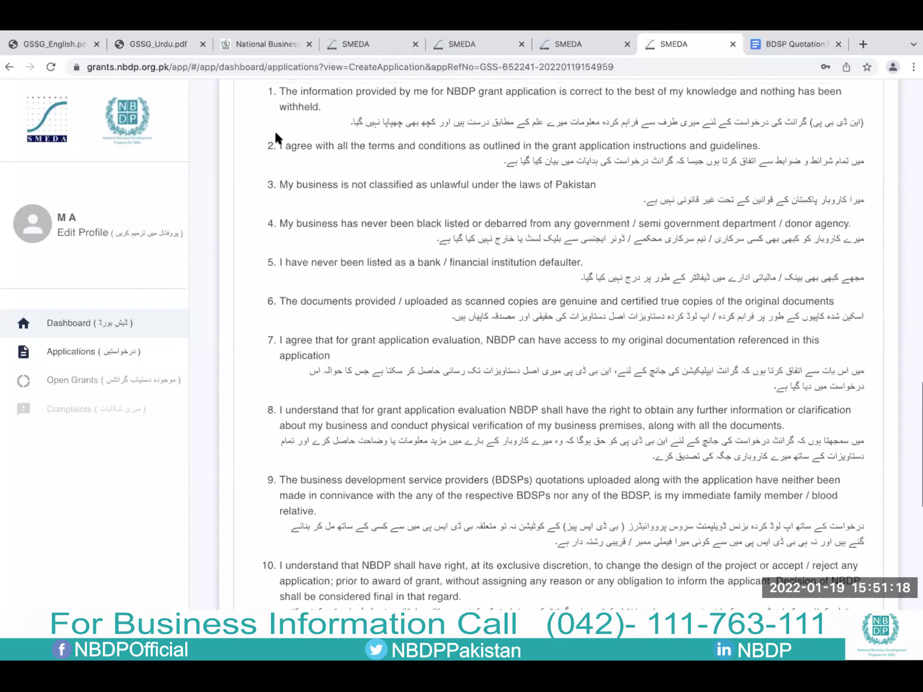
Step: Switch to the GSSG_English.pdf guidelines and examine the Field Verification Visit section and its table of required documents
click(35, 38)
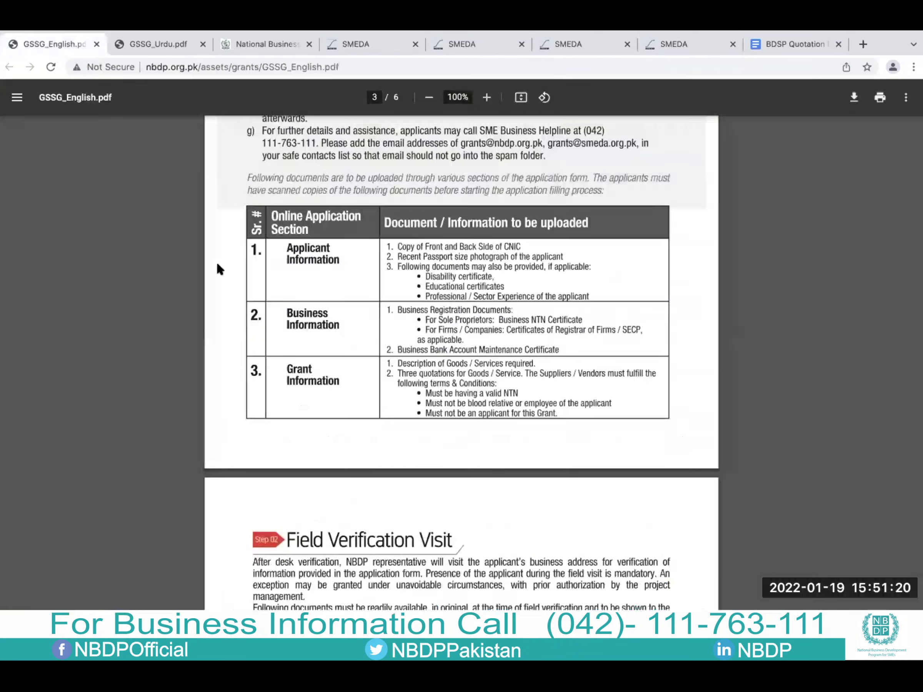
scroll(137, 294, down, 3)
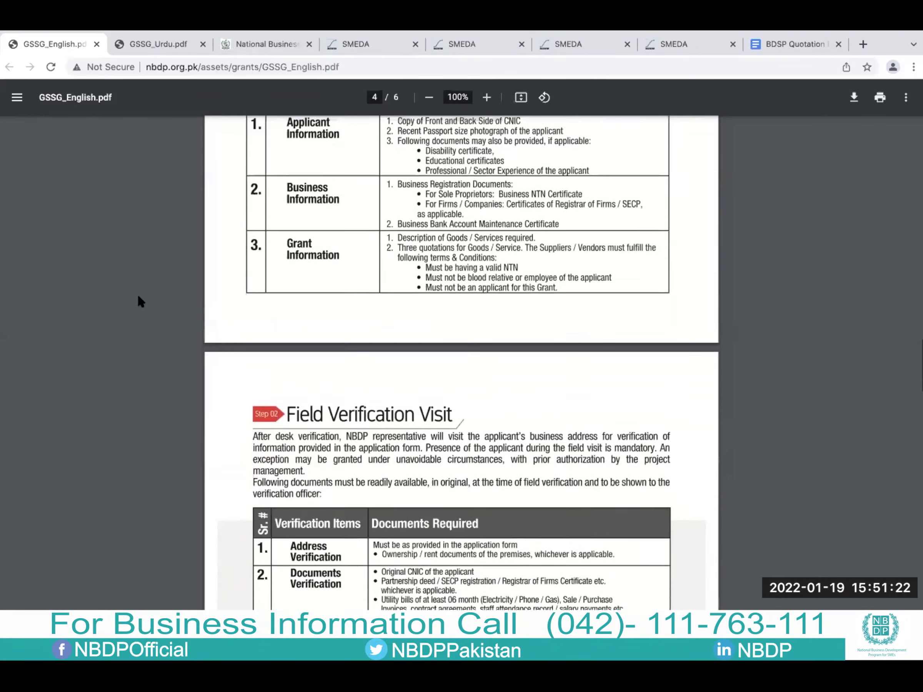
scroll(138, 296, down, 3)
scroll(138, 297, down, 1)
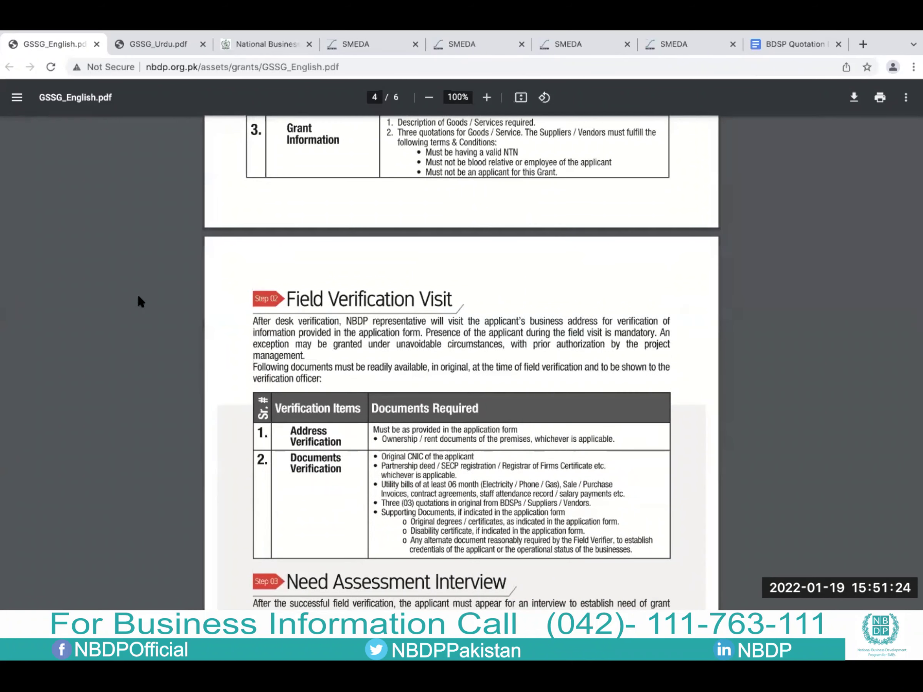